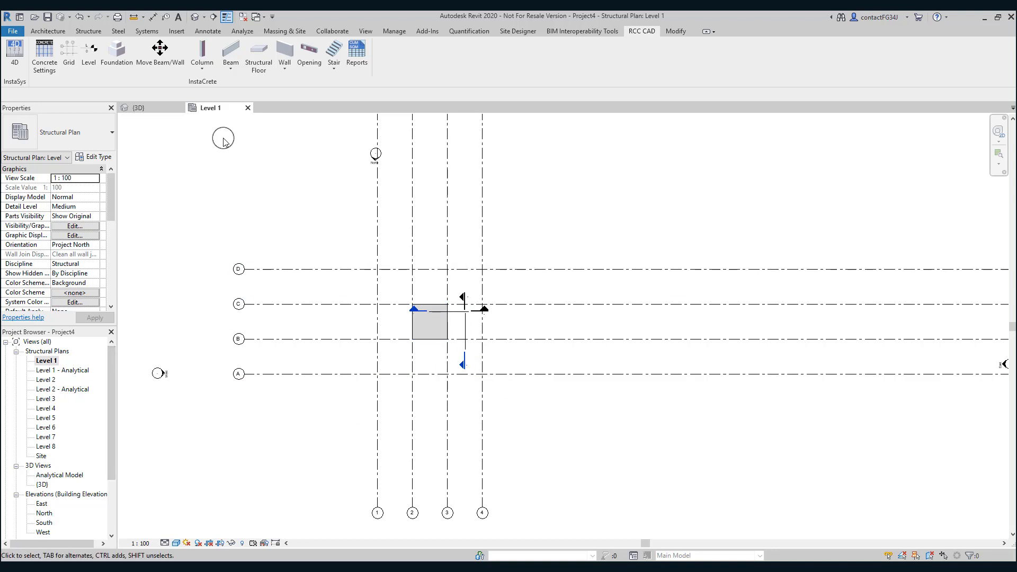
Open the default 3D view to show the stacked floor slabs and levels.
left_click(195, 17)
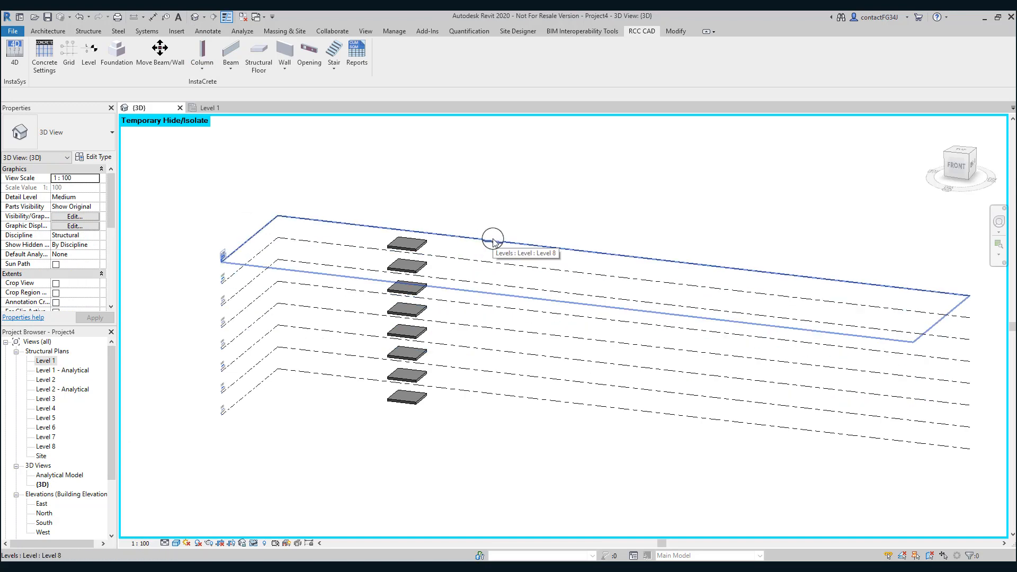
middle_click_drag(627, 223, 614, 253)
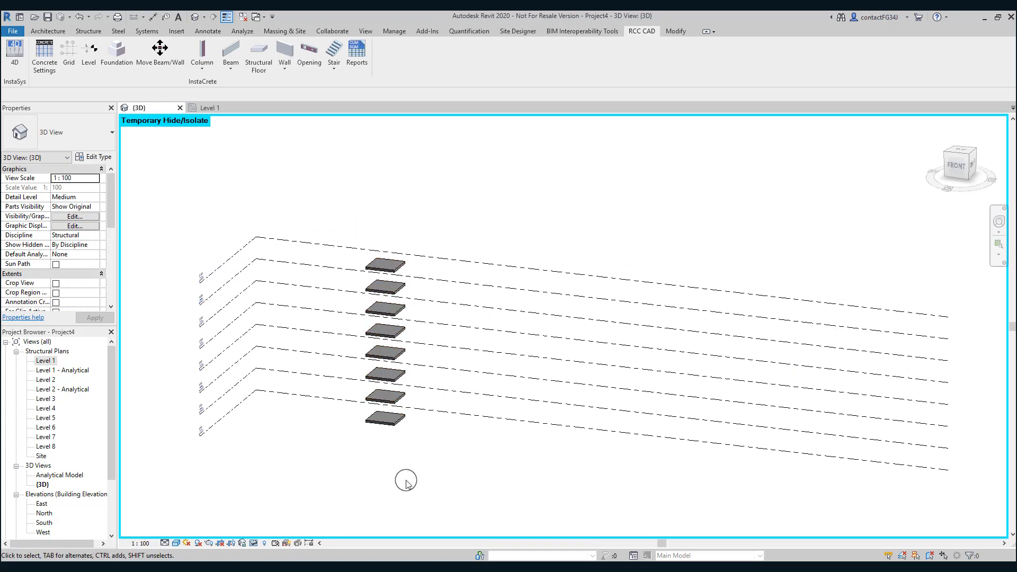
scroll(440, 461, "up", 1)
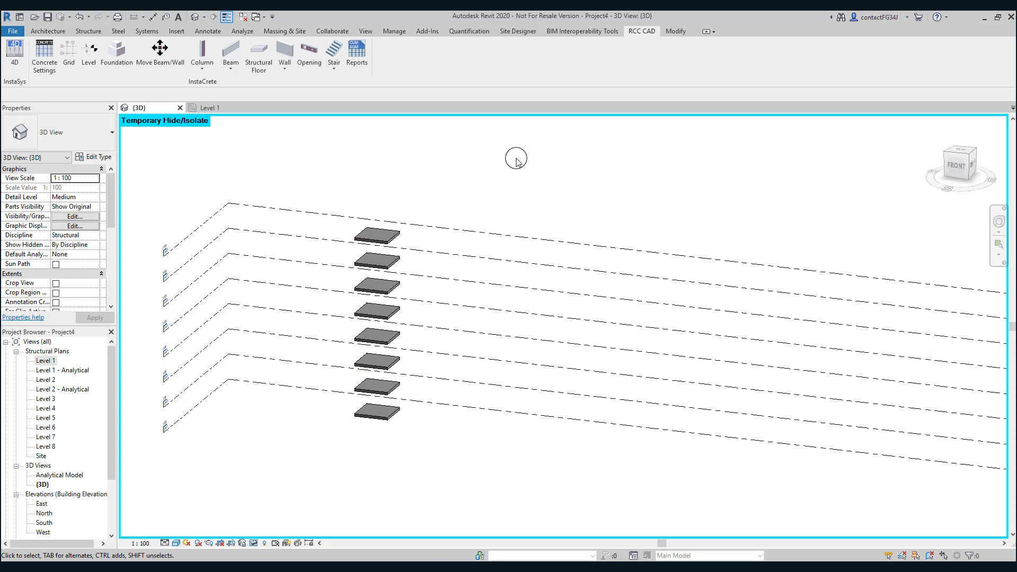
Start the "U" Shape Stair tool and dismiss its usage warning so that it is not shown again.
left_click(334, 66)
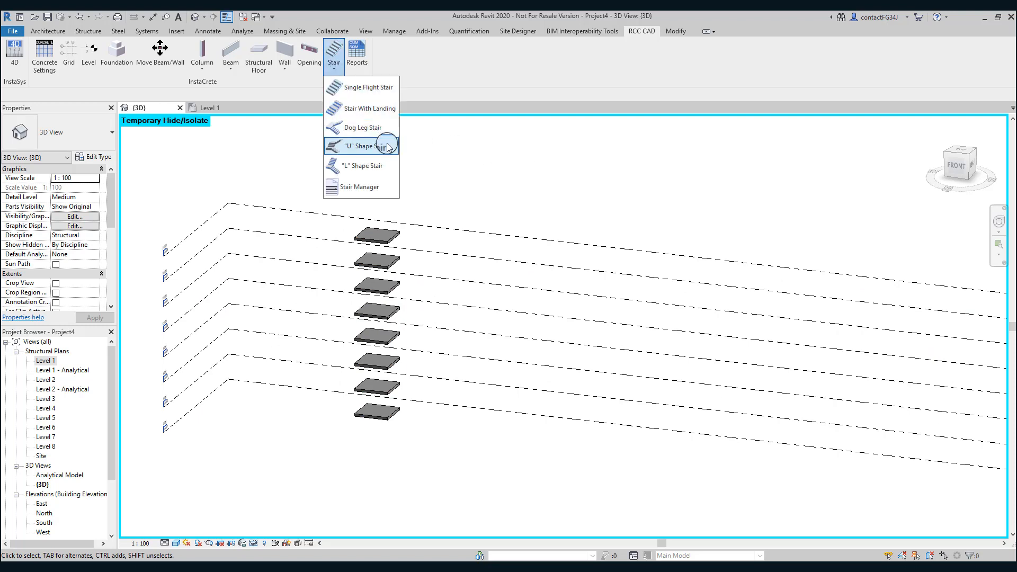
left_click(366, 146)
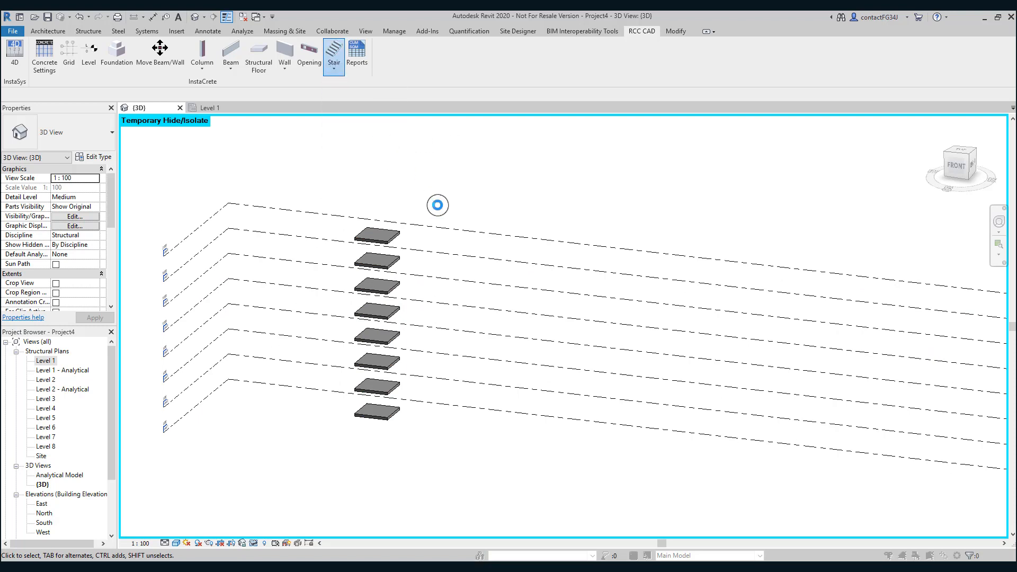
left_click(439, 322)
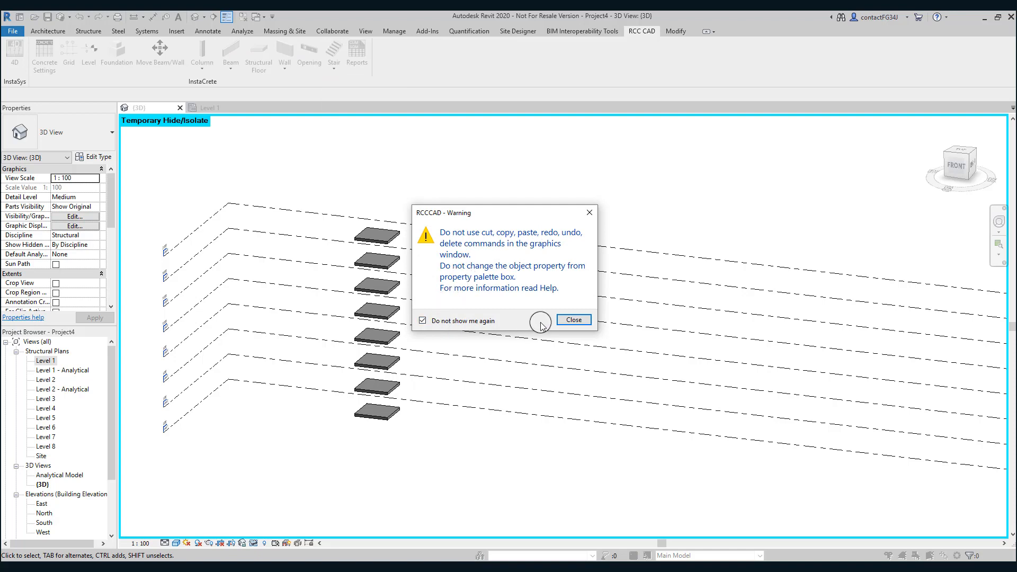
left_click(572, 321)
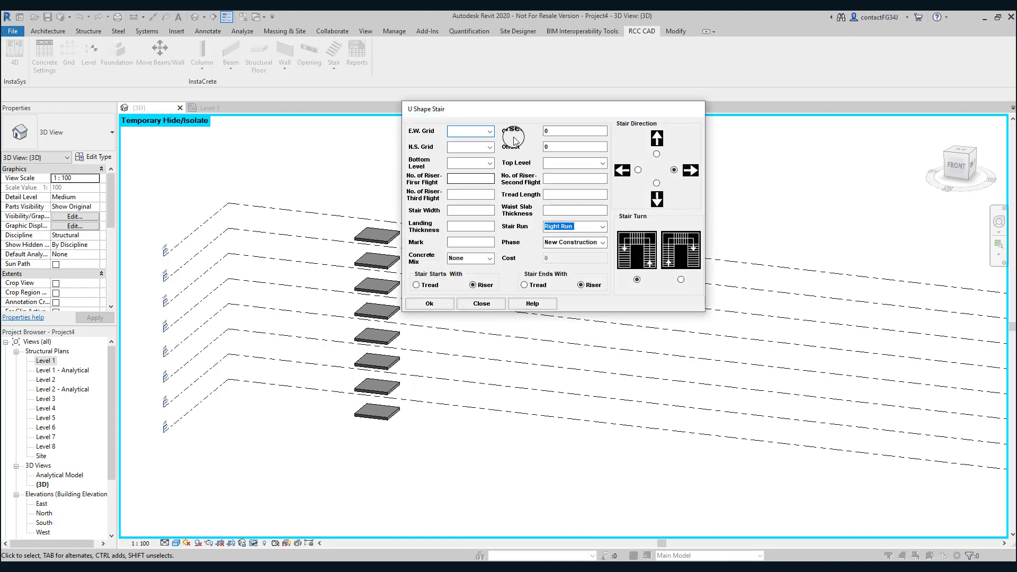
left_click_drag(528, 113, 540, 164)
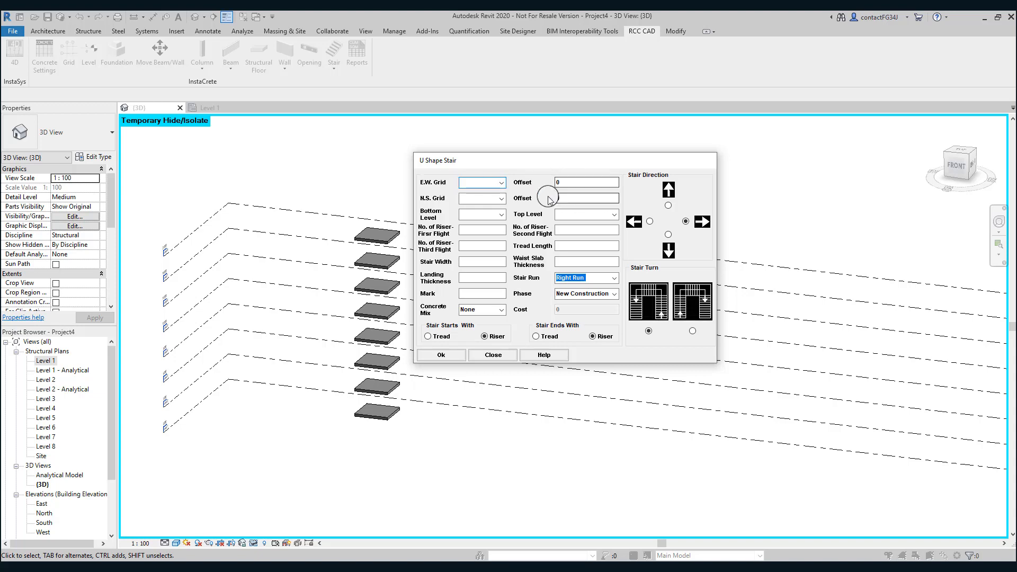
Locate the stair at E.W. grid B with an offset of 250 and at N.S. grid 3 with an offset of 0.
left_click(492, 185)
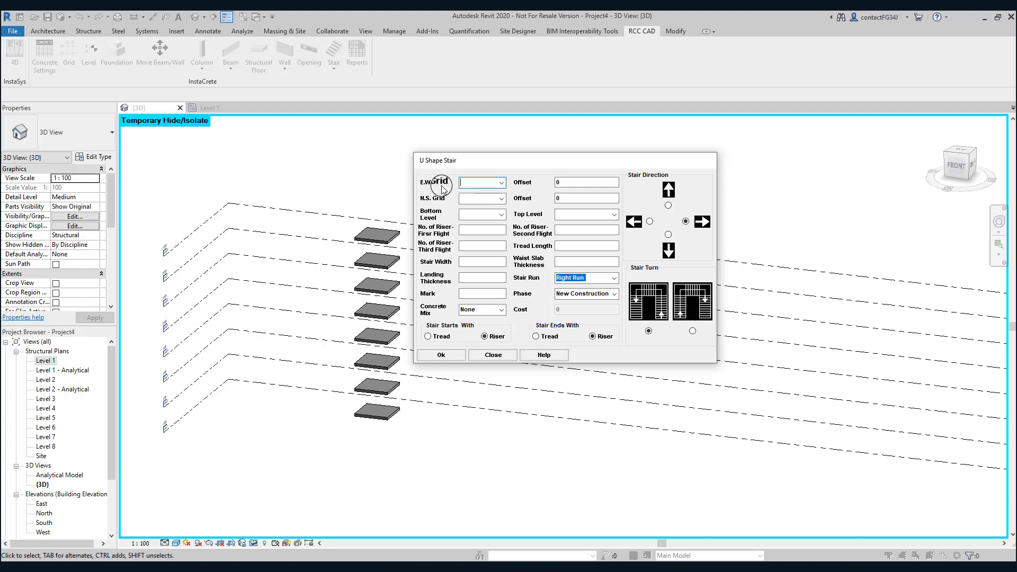
left_click(501, 183)
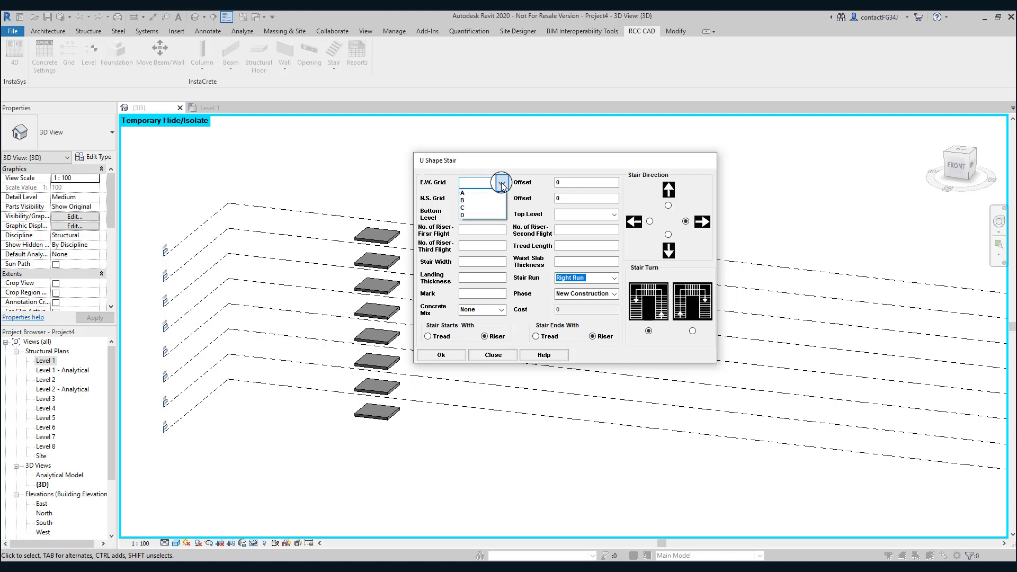
left_click(495, 203)
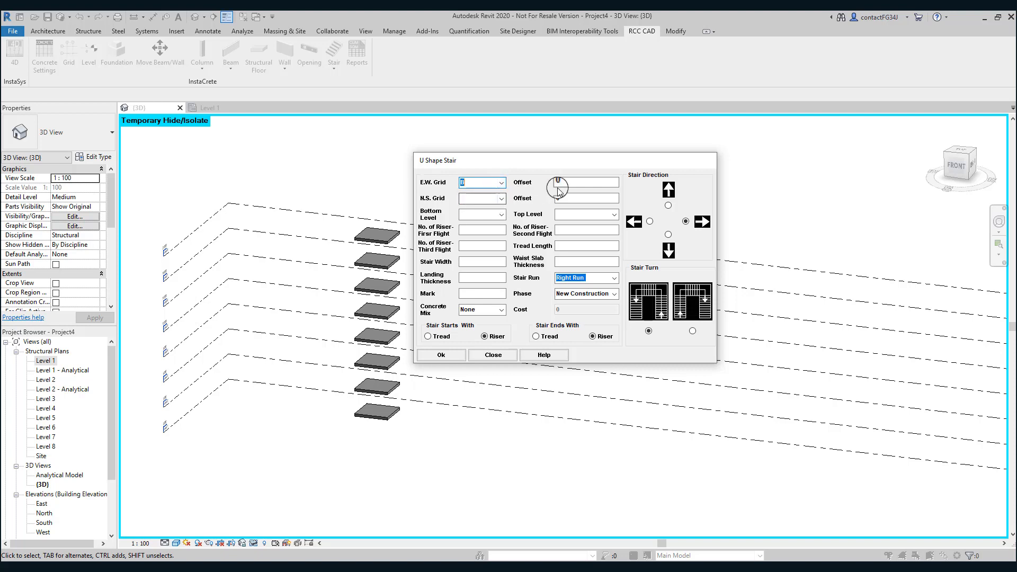
left_click(560, 182)
key("BackSpace")
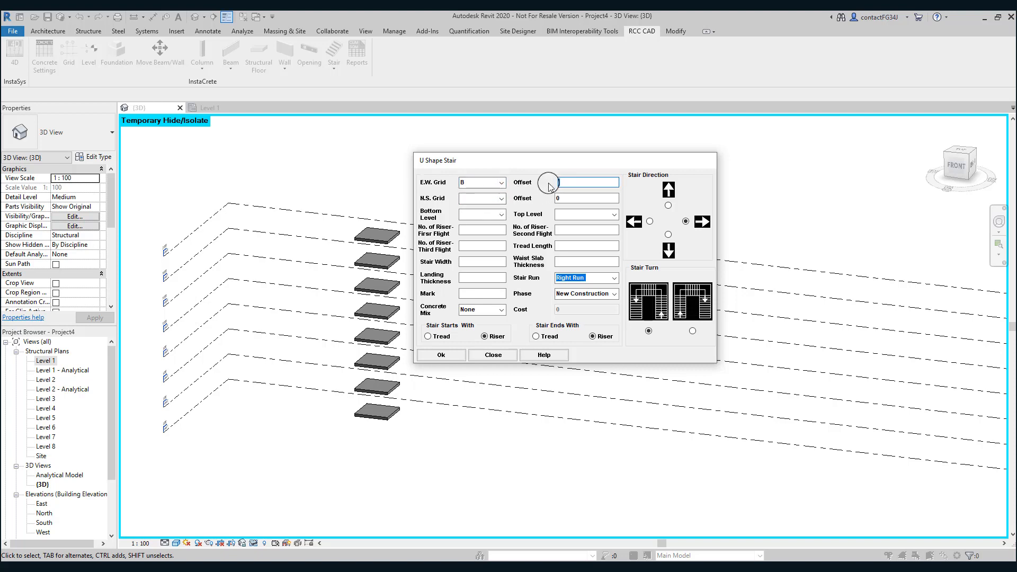
type("550")
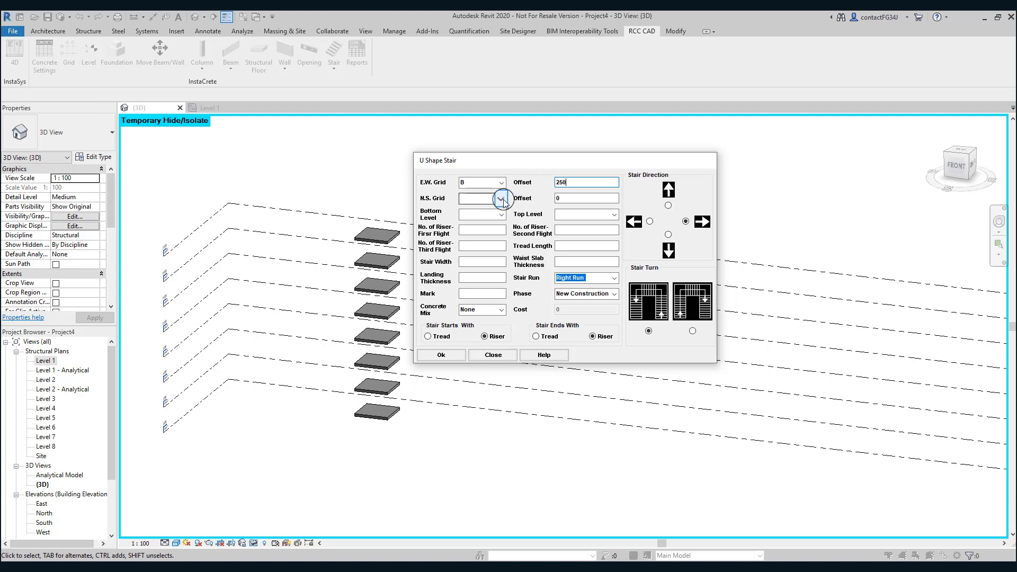
left_click(501, 201)
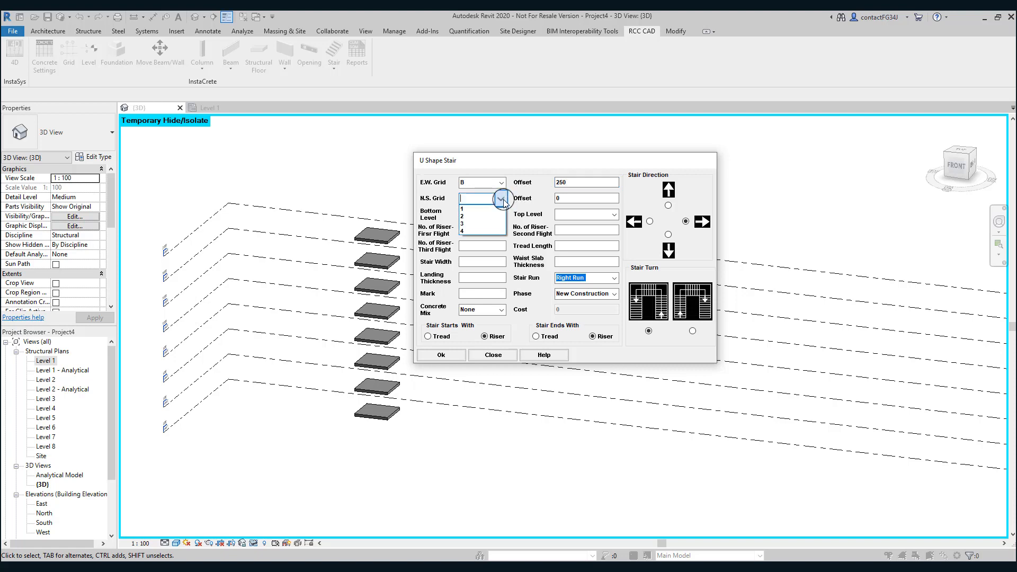
left_click(490, 223)
left_click(553, 208)
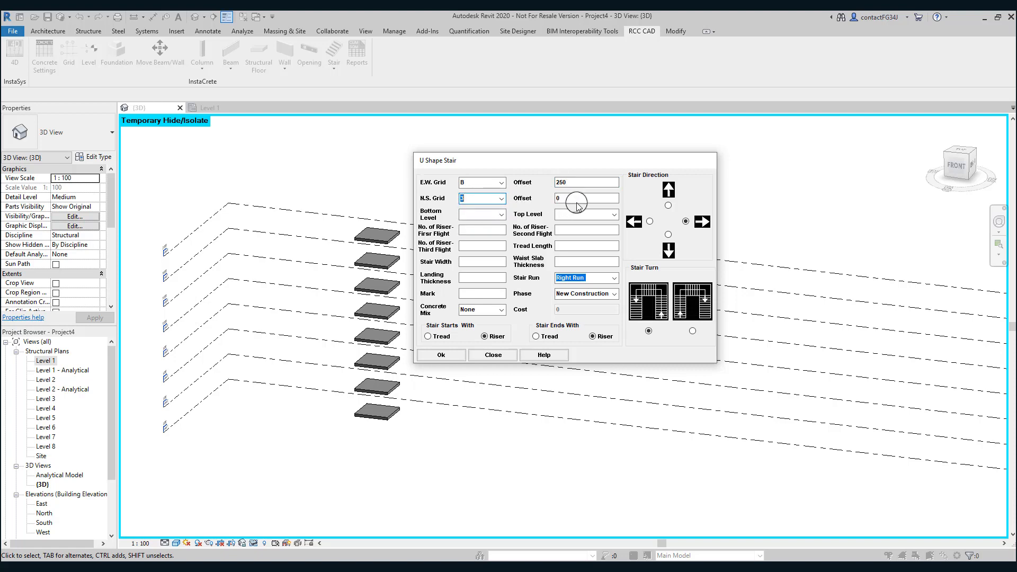
left_click(579, 200)
Set the stair's bottom level to Level 1 and its top level to Level 2.
left_click(501, 215)
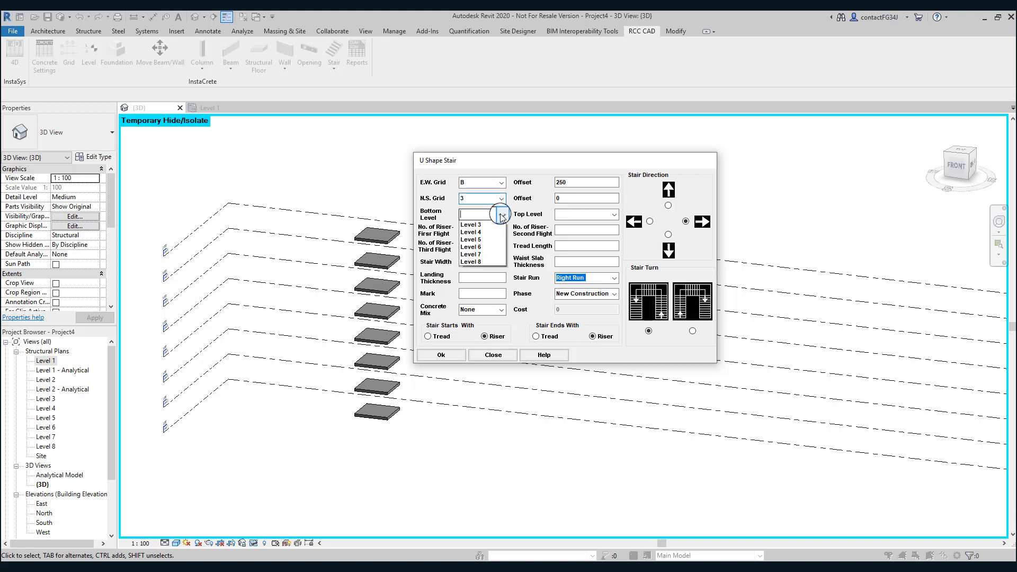
left_click(493, 225)
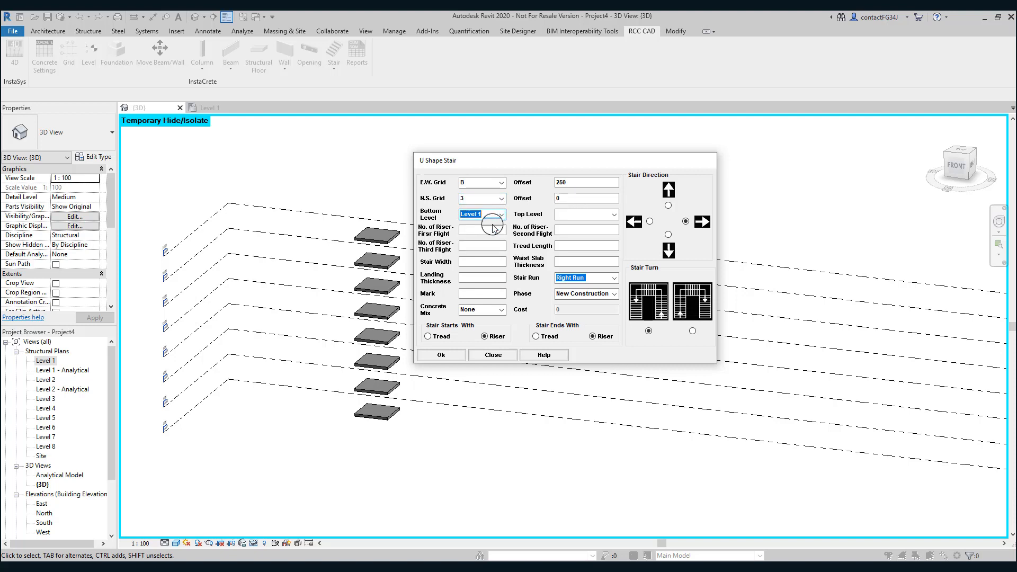
left_click(614, 215)
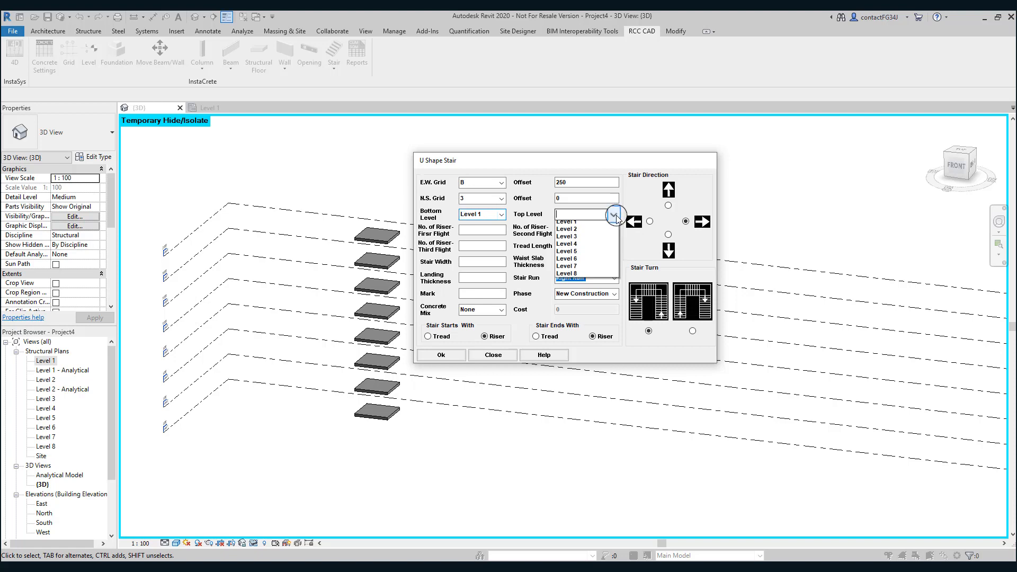
left_click(590, 233)
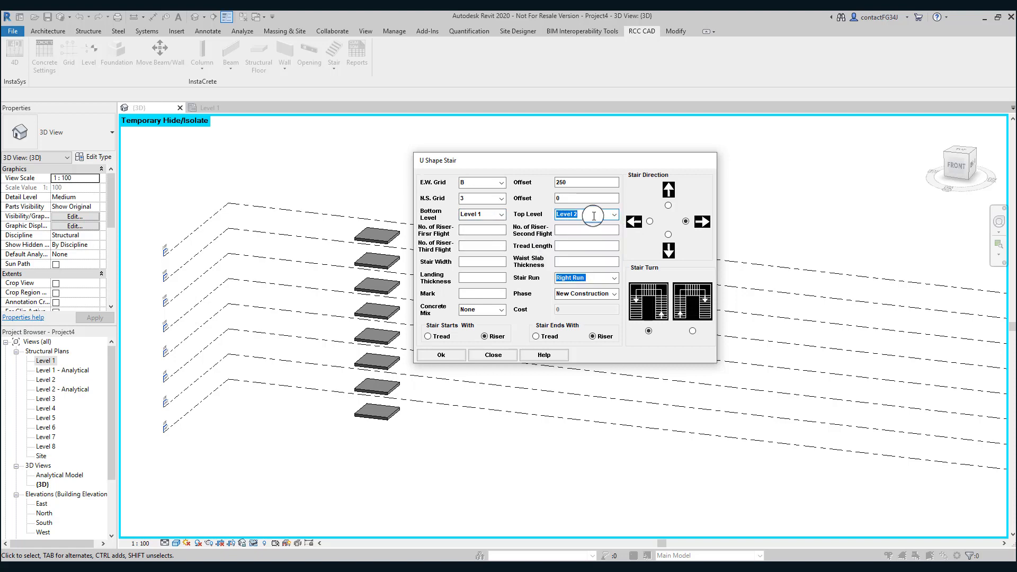
Set the number of risers to 6 for each of the first, second and third flights.
left_click(474, 228)
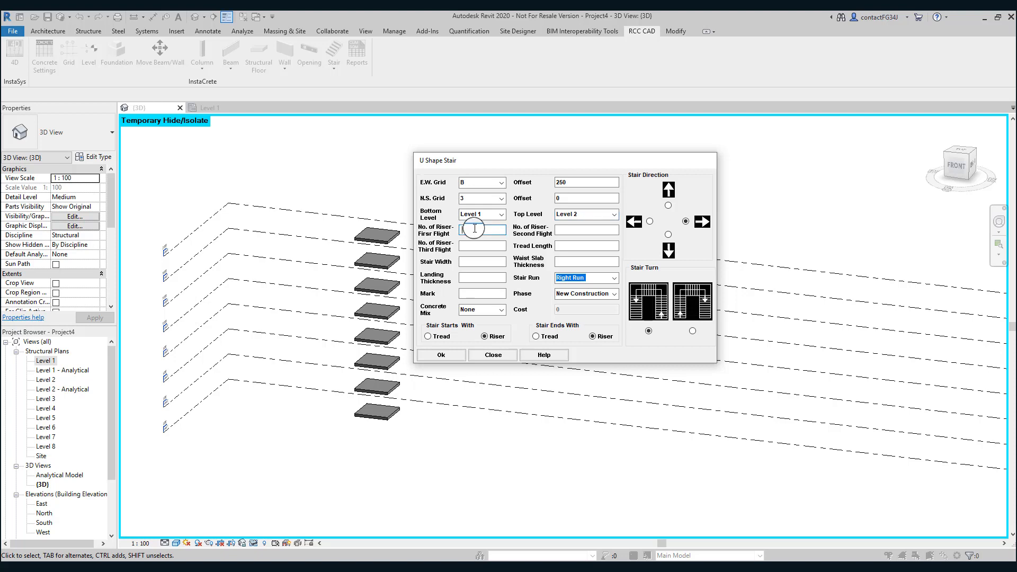
type("6")
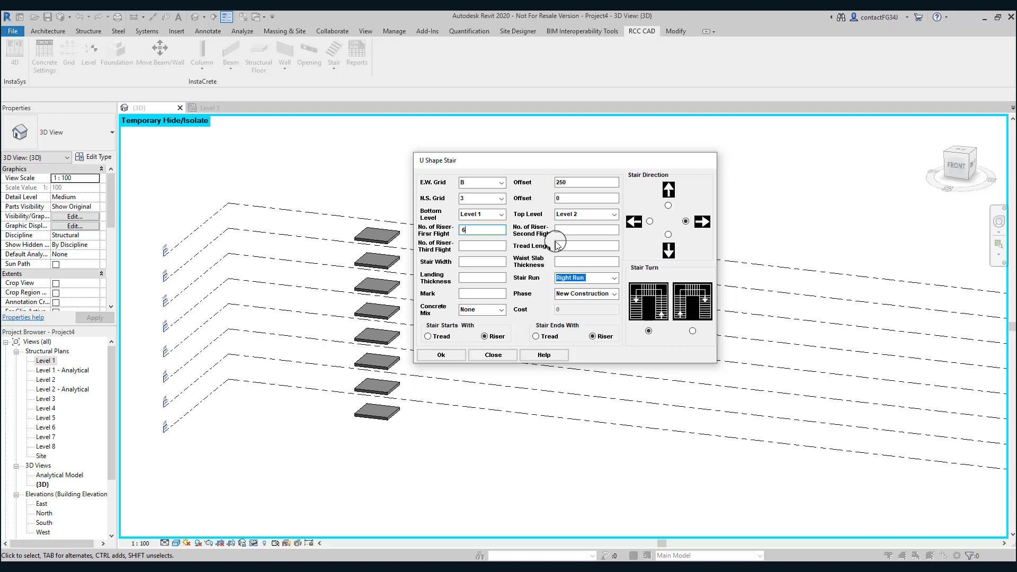
left_click(586, 229)
type("6")
left_click(476, 246)
type("6")
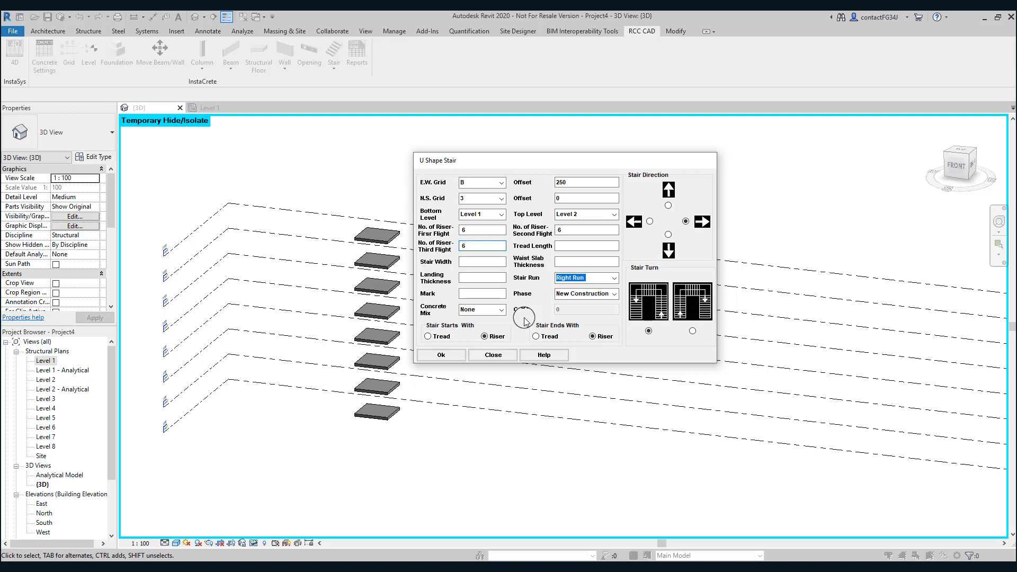
Set the tread length to 300, stair width to 1000, waist slab thickness to 265 and landing thickness to 250.
left_click(573, 244)
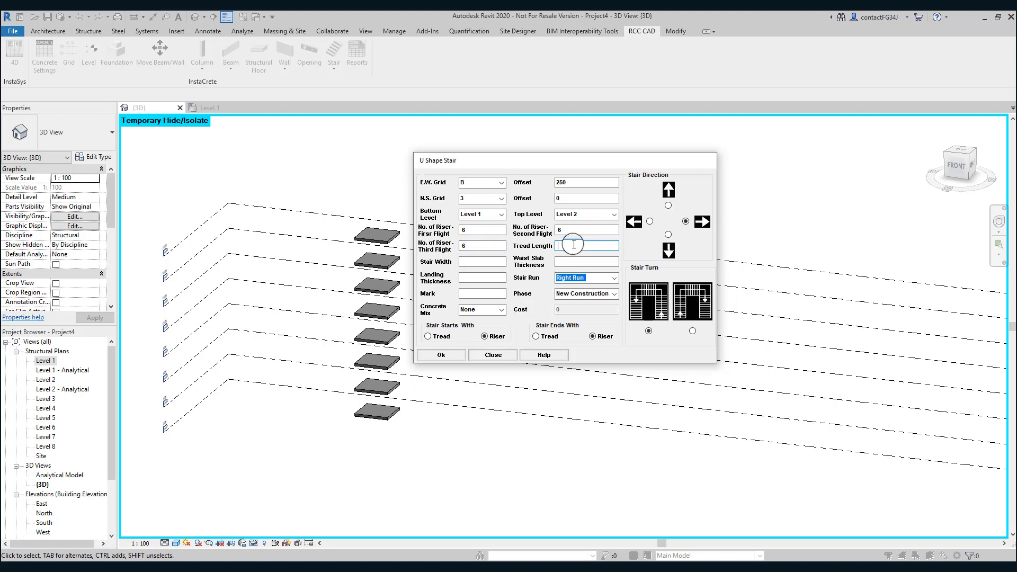
type("300")
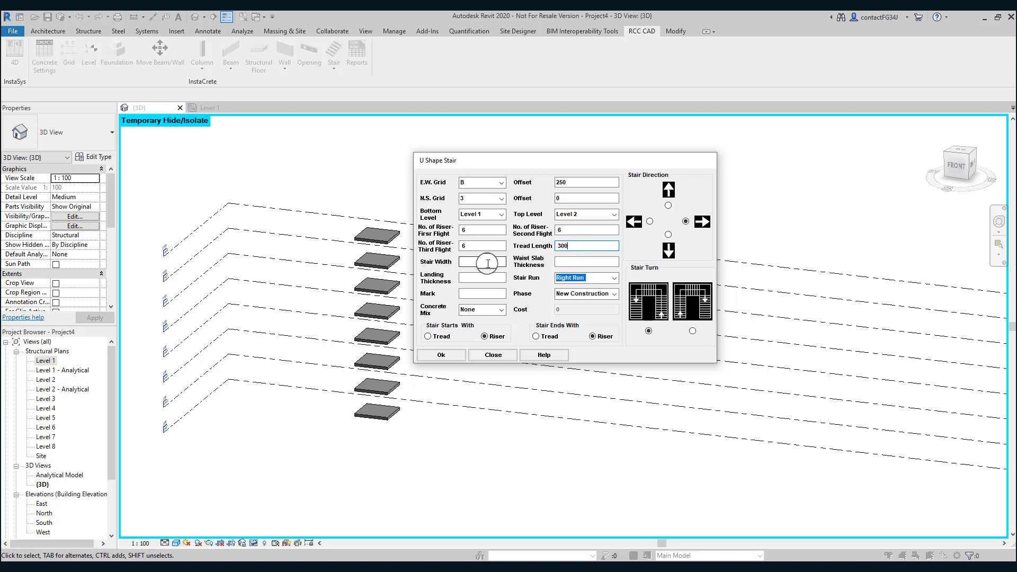
left_click(487, 263)
type("1000")
left_click(571, 263)
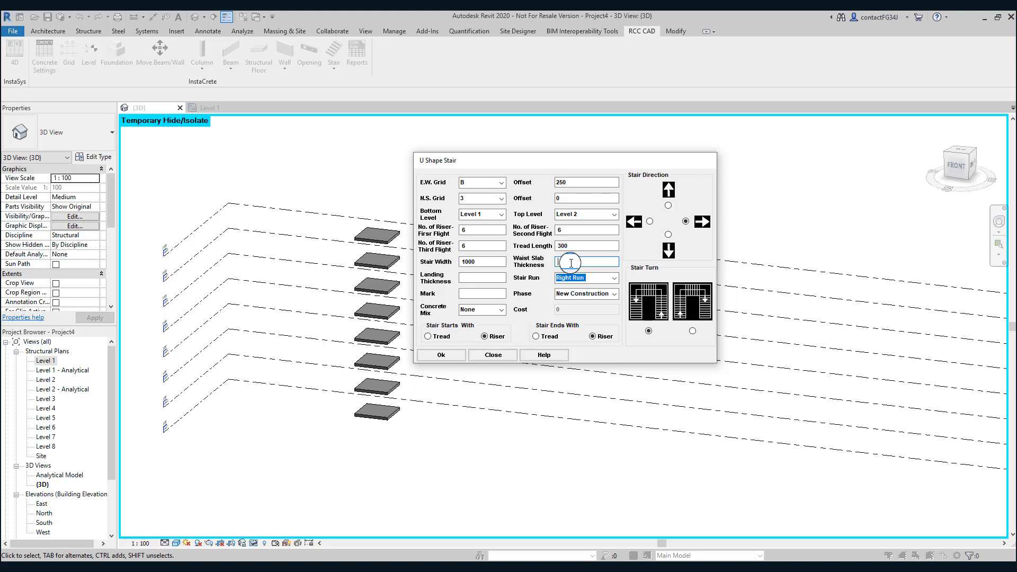
type("265")
left_click(470, 278)
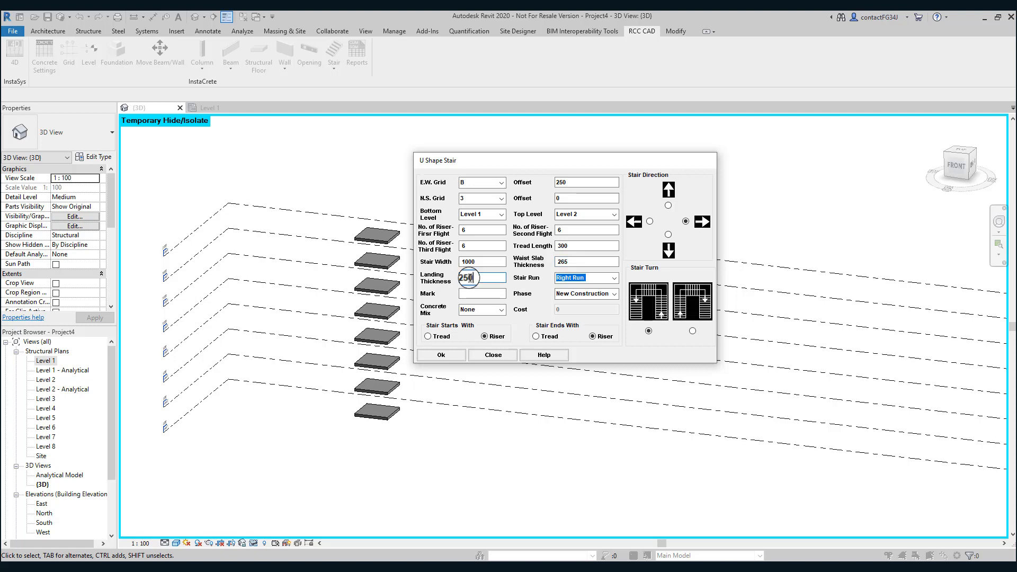
Give the stair the mark stair1, point its direction to the right, and accept the stair settings.
left_click(471, 293)
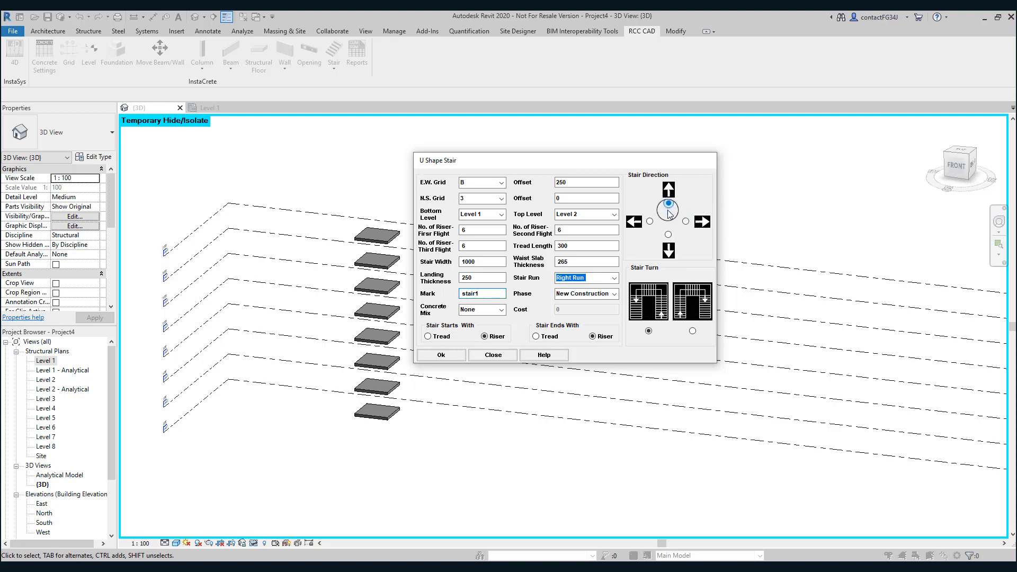
left_click(684, 220)
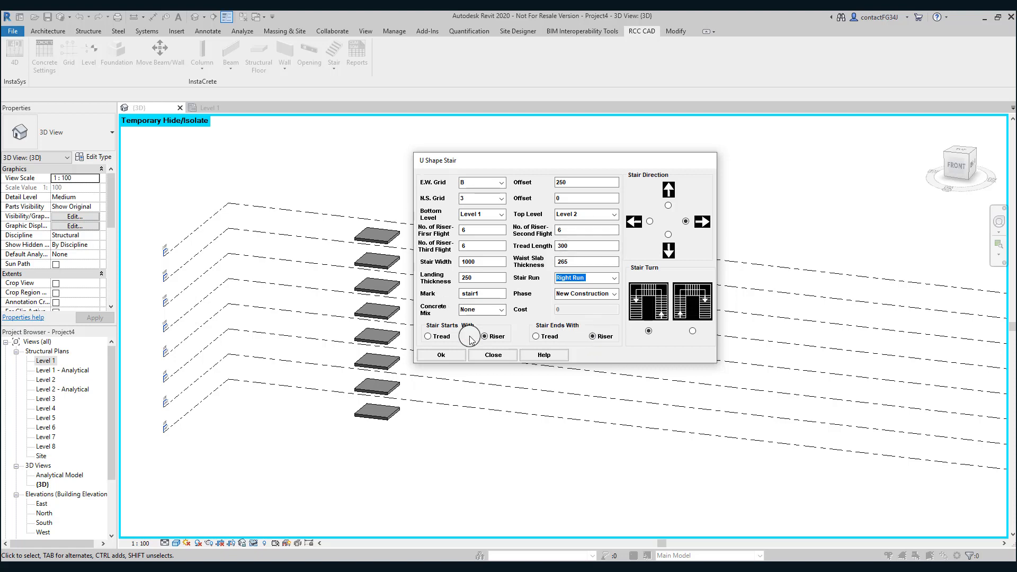
left_click(449, 355)
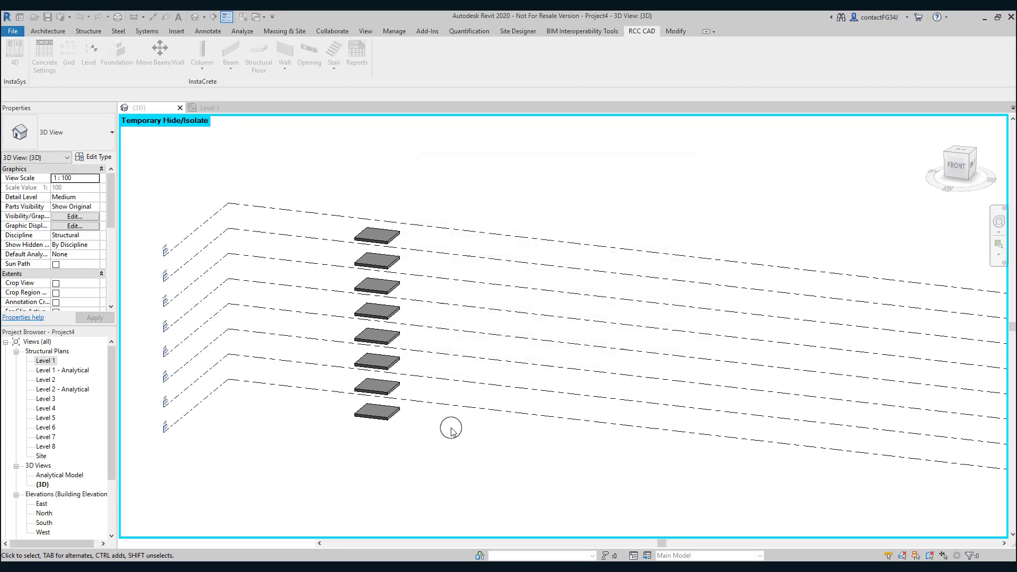
Choose the lowest slab as the stair's bottom floor and the slab directly above it as the top floor.
scroll(386, 449, "up", 3)
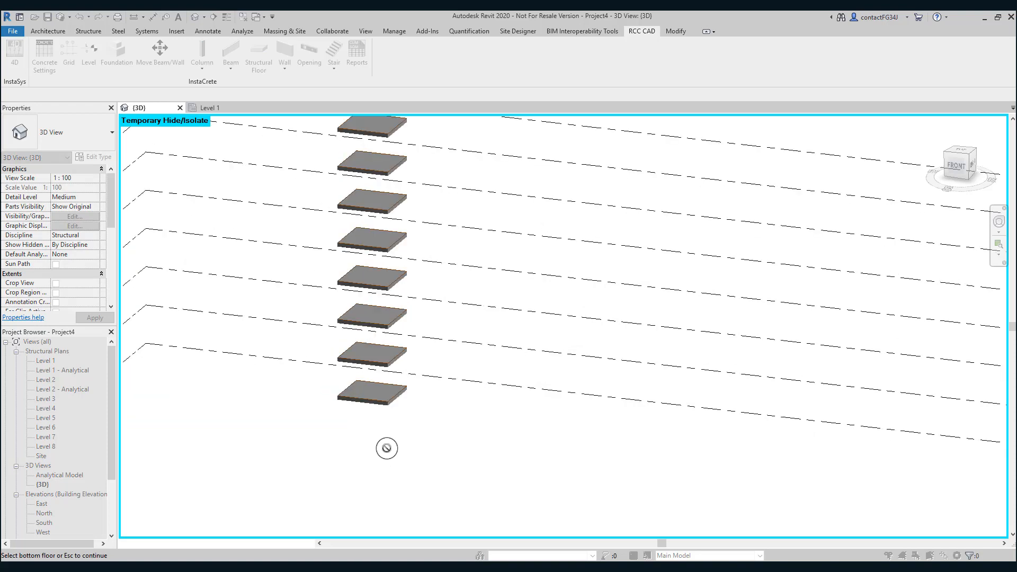
left_click(395, 405)
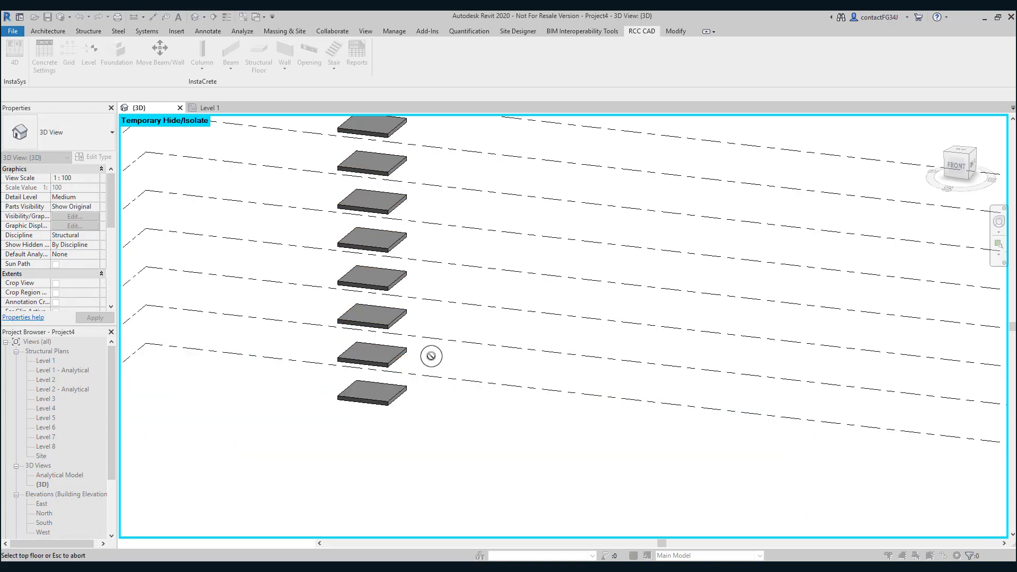
left_click(405, 358)
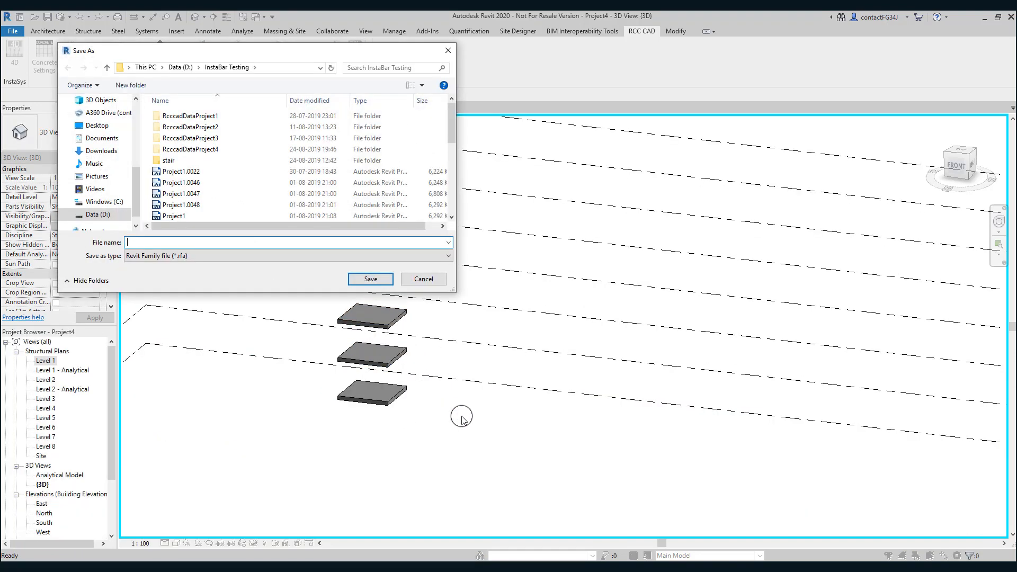
Save the stair family file as stair1 in the stair folder to place the stair between the two floors.
double_click(168, 160)
left_click(199, 241)
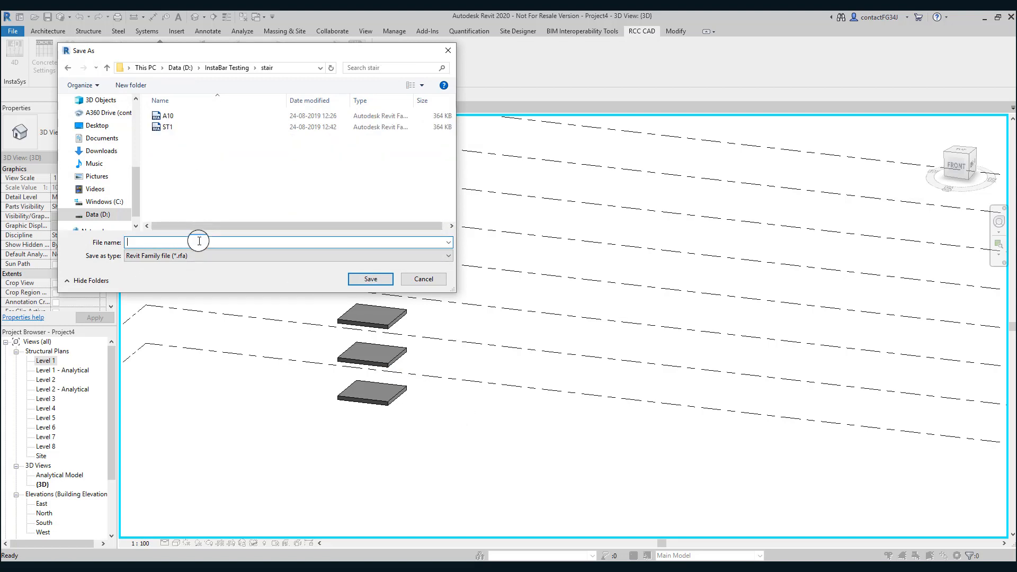
type("stair1")
left_click(371, 279)
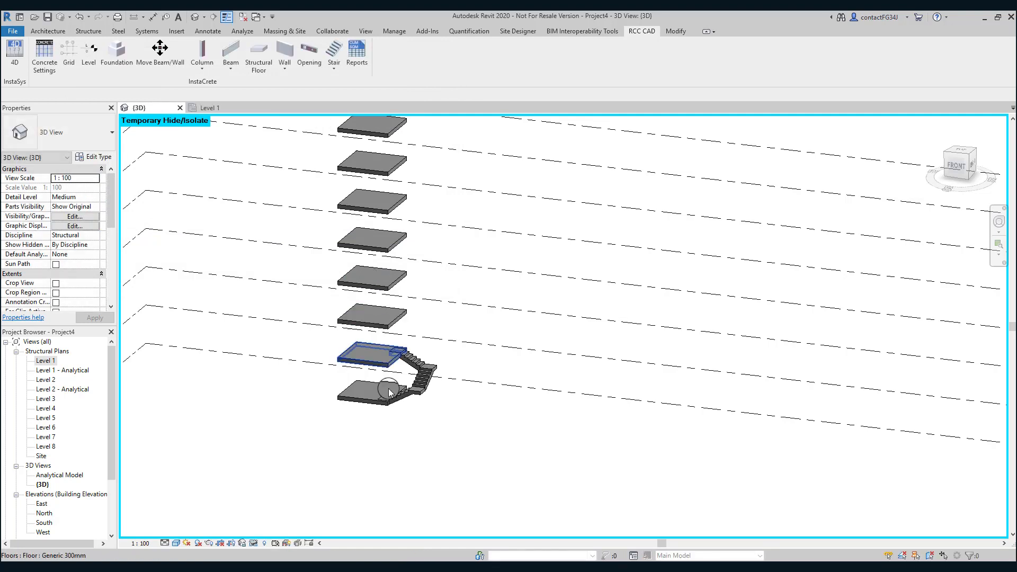
scroll(367, 412, "up", 3)
middle_click_drag(476, 409, 504, 495)
scroll(490, 473, "up", 4)
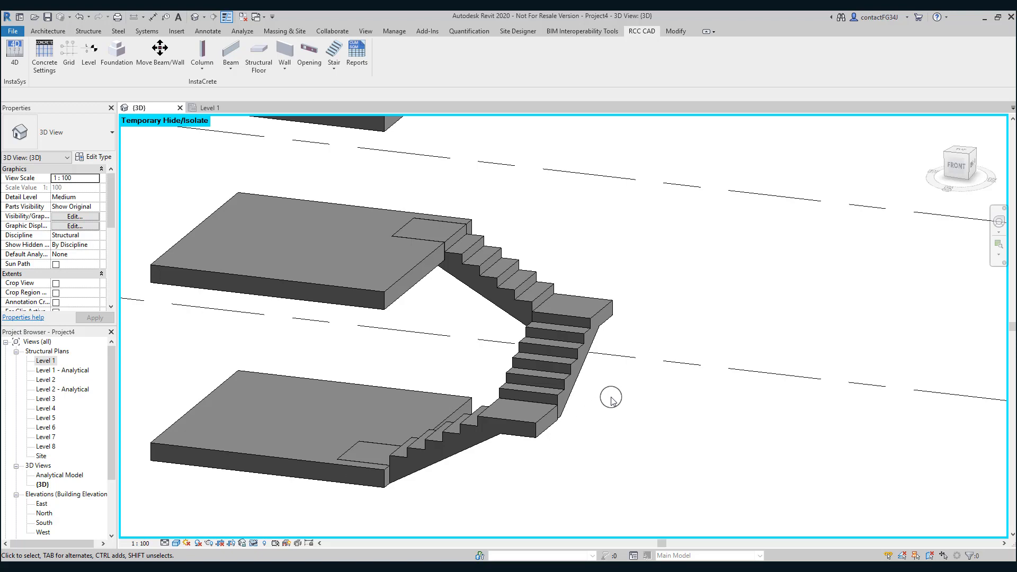
Move the stair away from the two slabs to inspect the stair body and the openings cut for its landings.
middle_click_drag(595, 415, 644, 422)
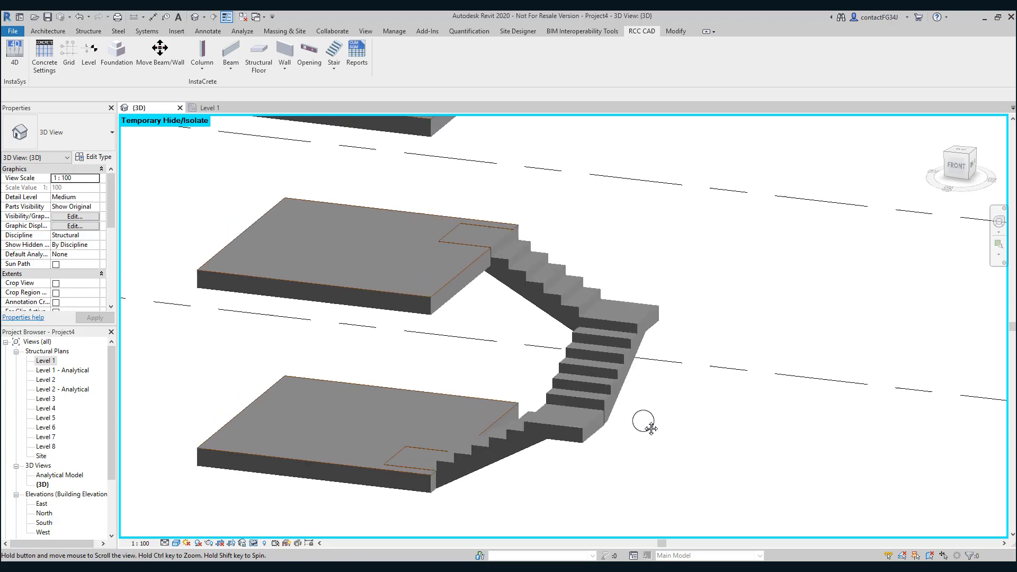
left_click(615, 404)
left_click_drag(613, 404, 748, 416)
left_click(606, 301)
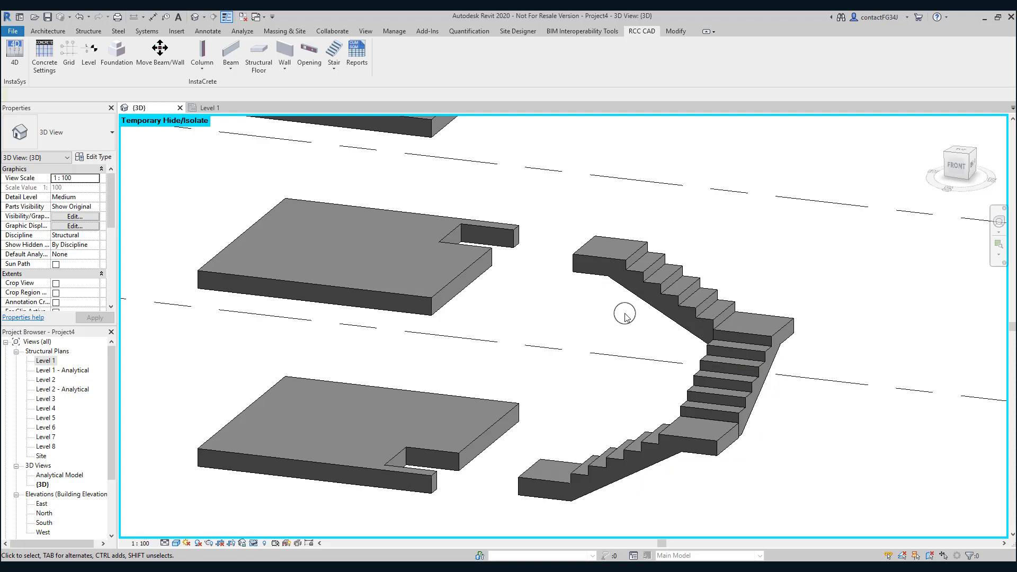
scroll(623, 313, "up", 3)
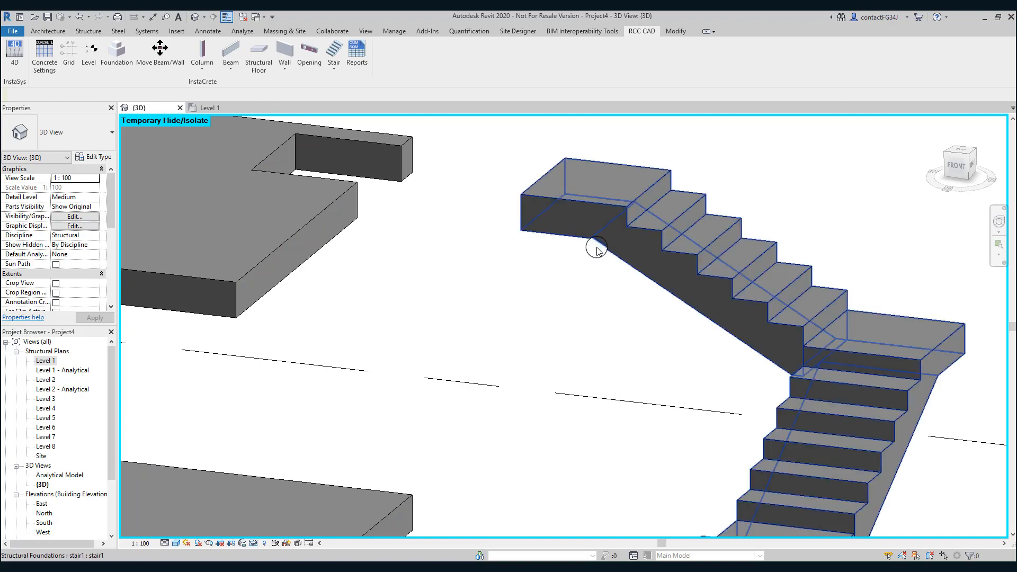
scroll(614, 275, "down", 2)
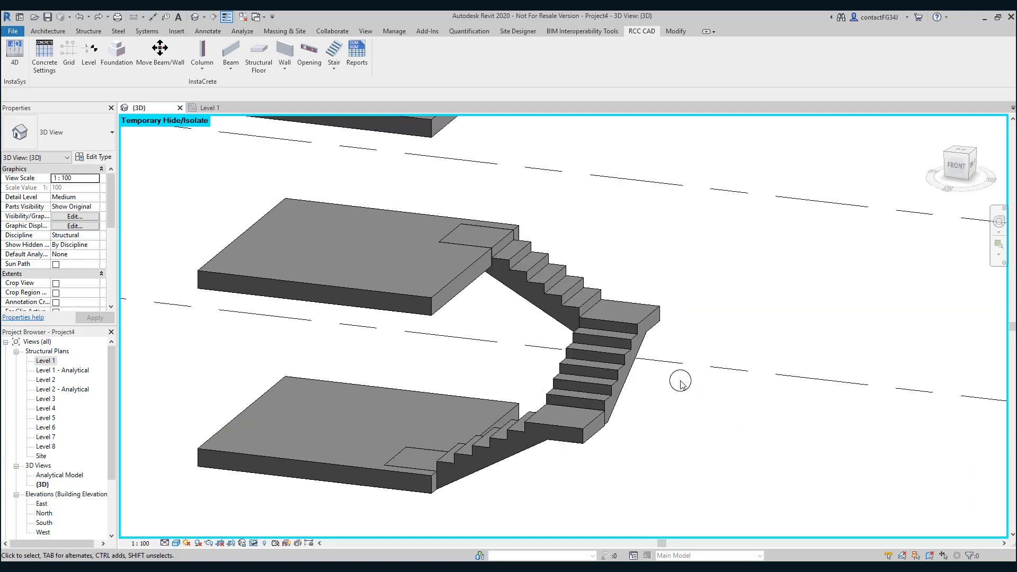
Open the section through the upper flight from the Level 1 plan and examine how the flight joins the Level 2 slab.
scroll(679, 375, "down", 2)
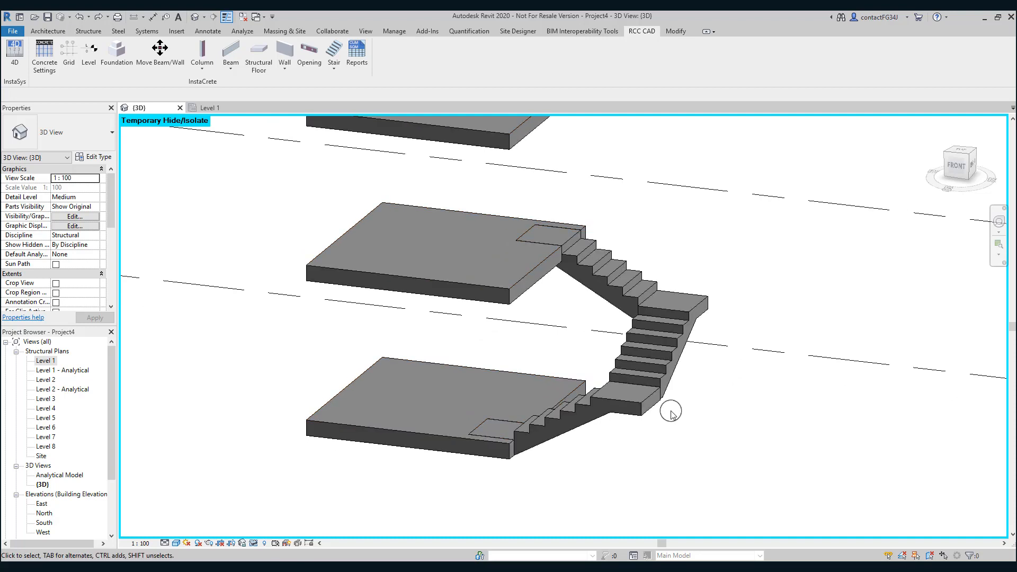
scroll(643, 423, "up", 1)
left_click(47, 361)
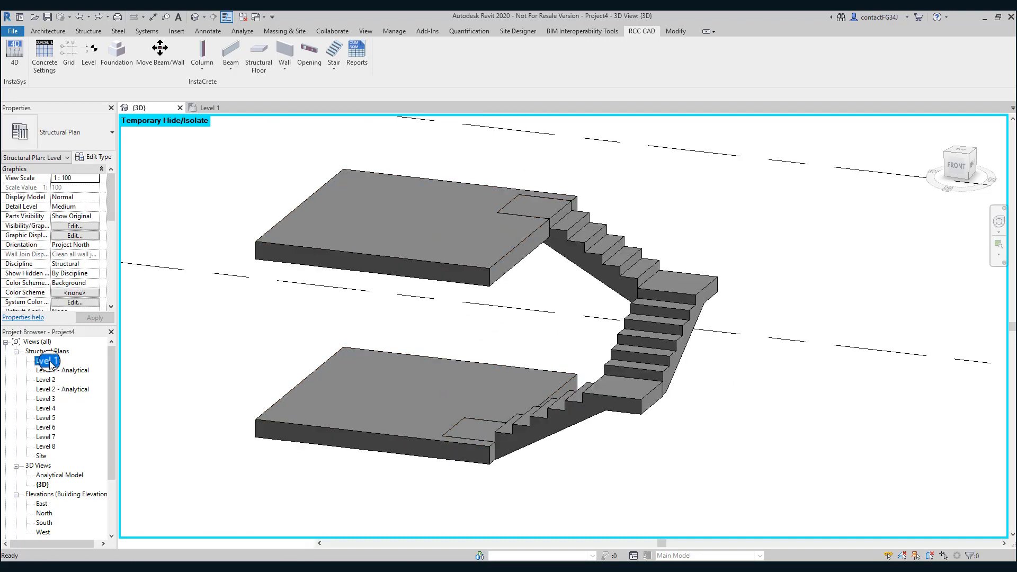
double_click(47, 361)
scroll(447, 320, "up", 5)
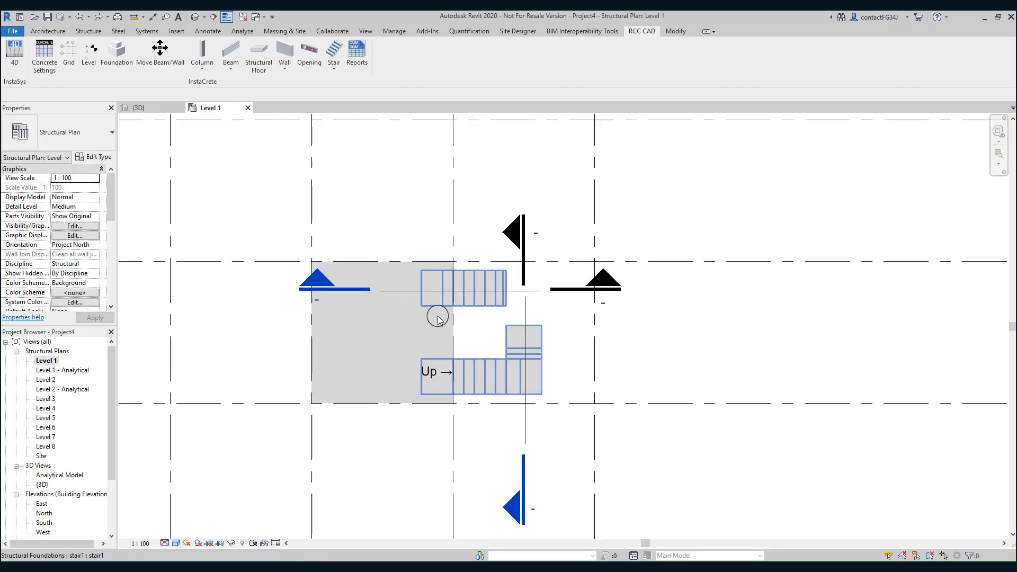
double_click(318, 281)
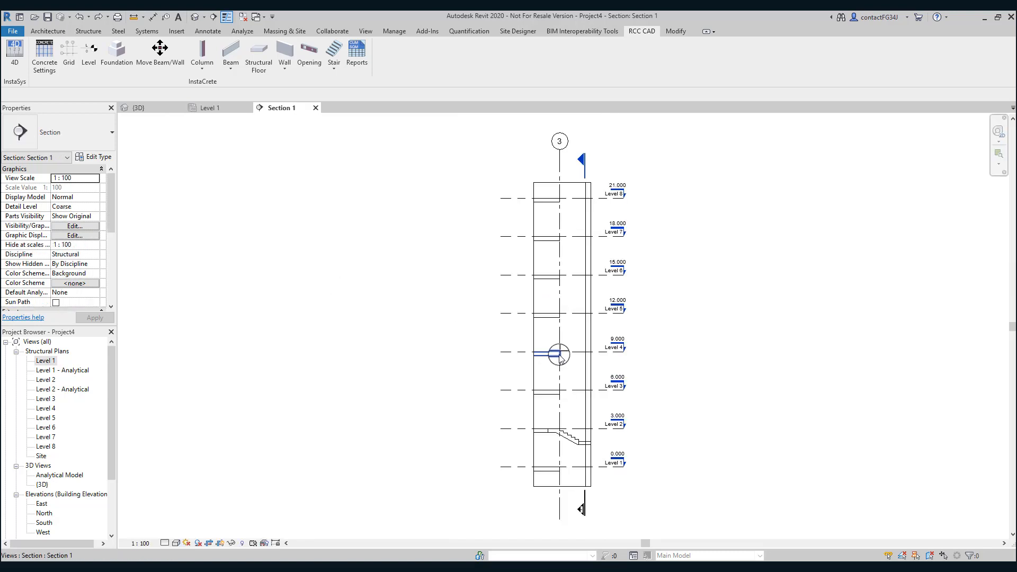
scroll(592, 443, "up", 4)
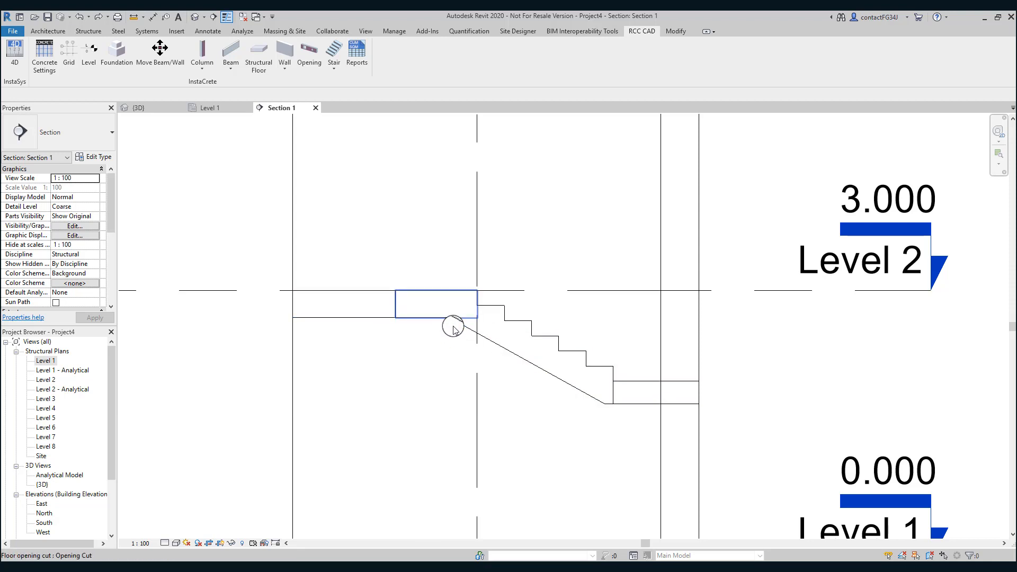
scroll(461, 329, "up", 5)
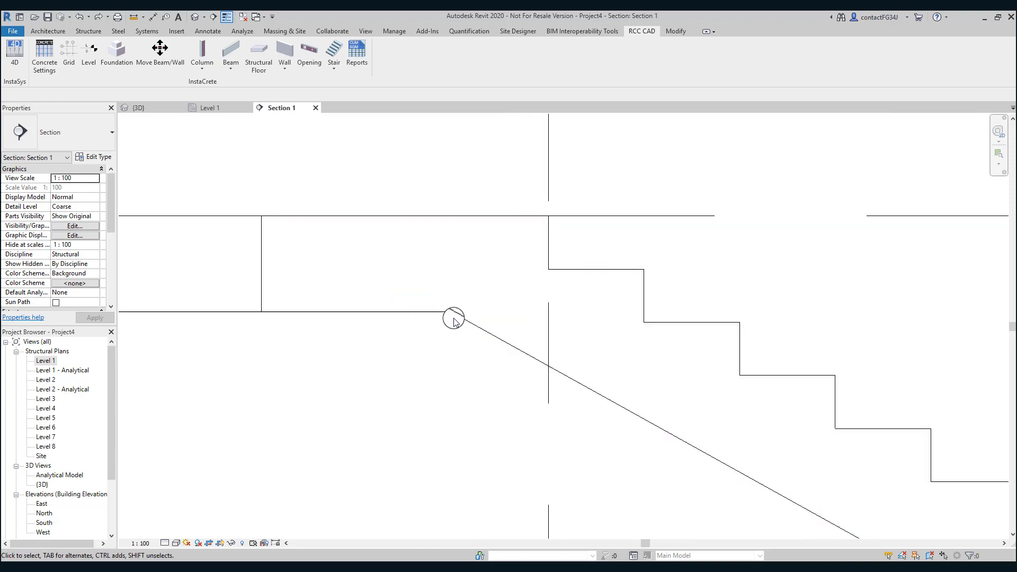
scroll(444, 360, "down", 7)
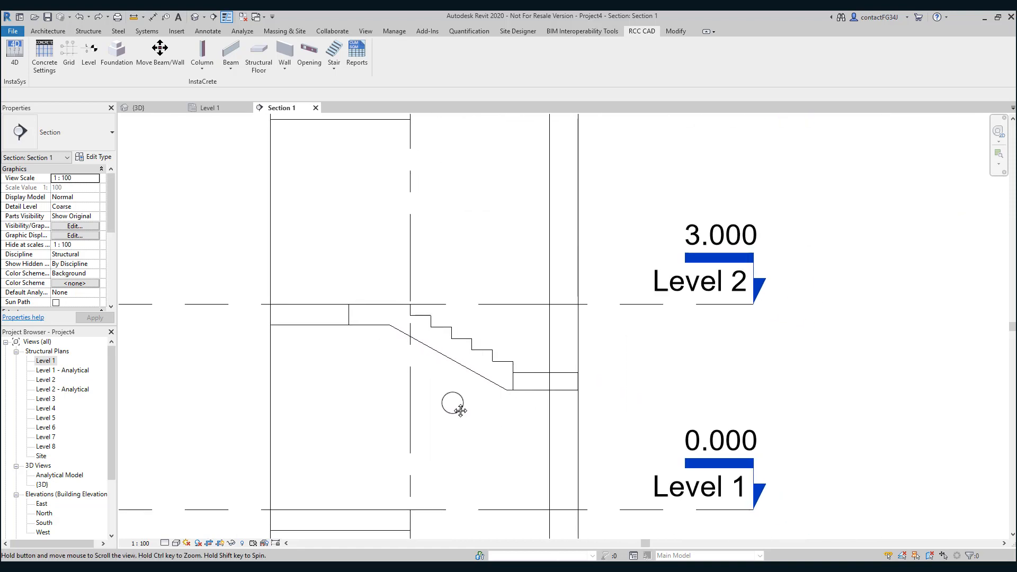
Open the section through the middle flight from the Level 1 plan and measure its waist slab thickness perpendicular to the soffit.
double_click(46, 361)
double_click(510, 507)
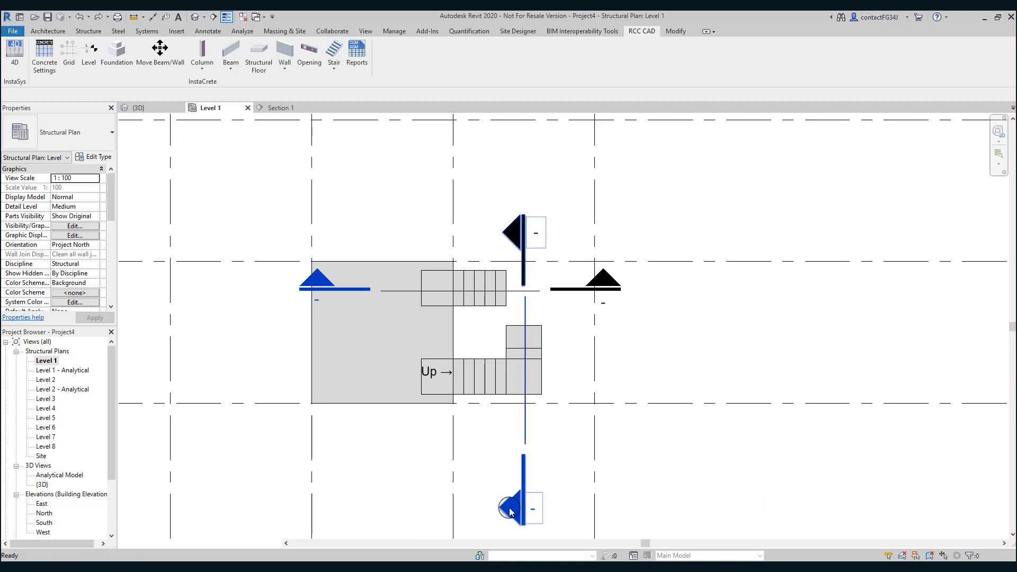
scroll(558, 472, "up", 6)
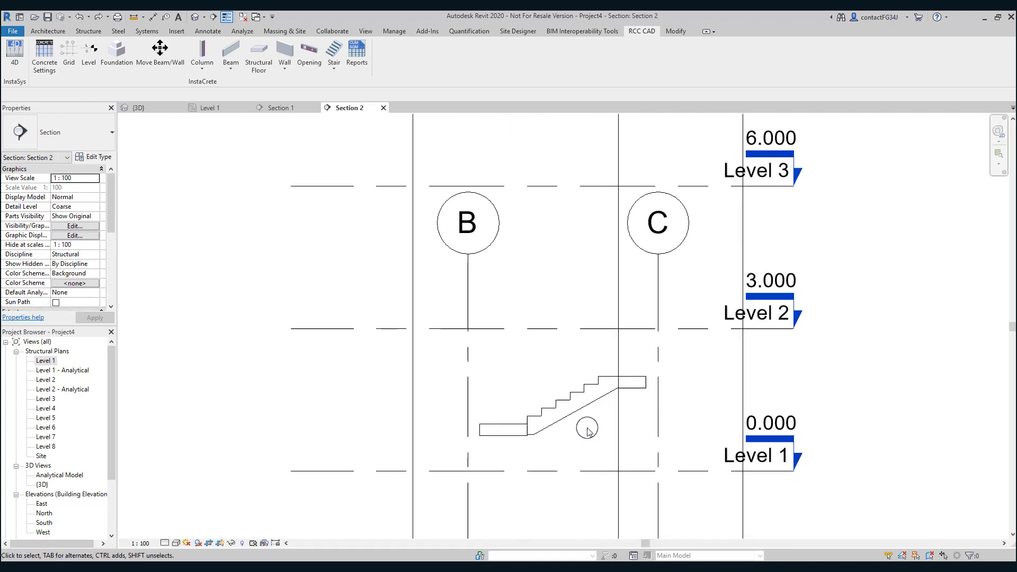
left_click(134, 20)
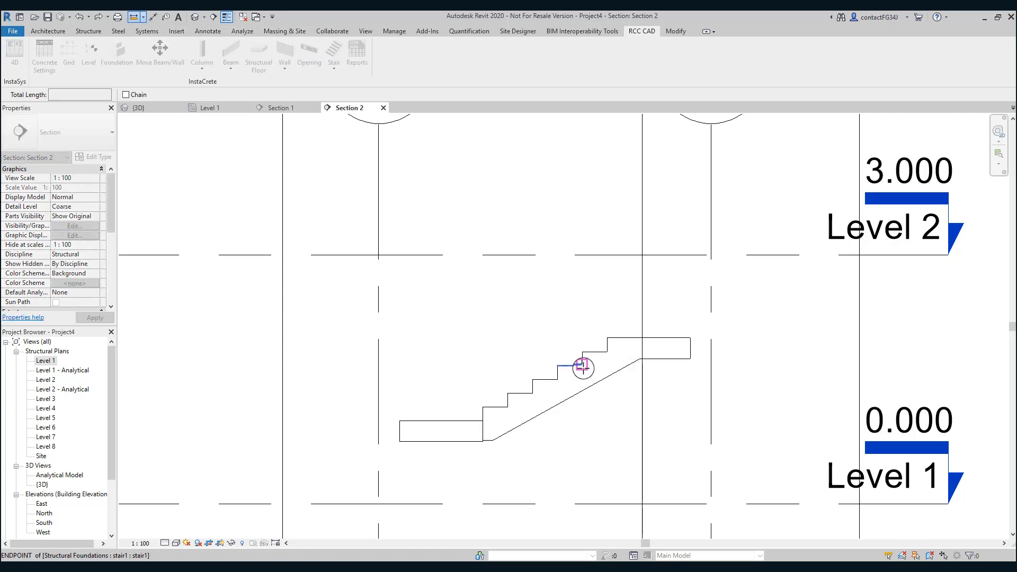
left_click(583, 365)
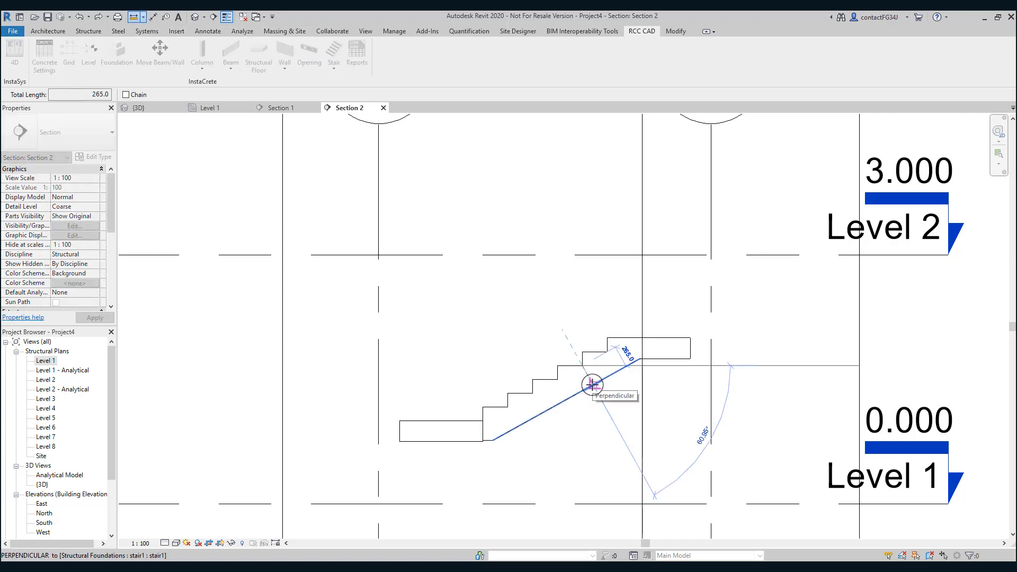
left_click(592, 385)
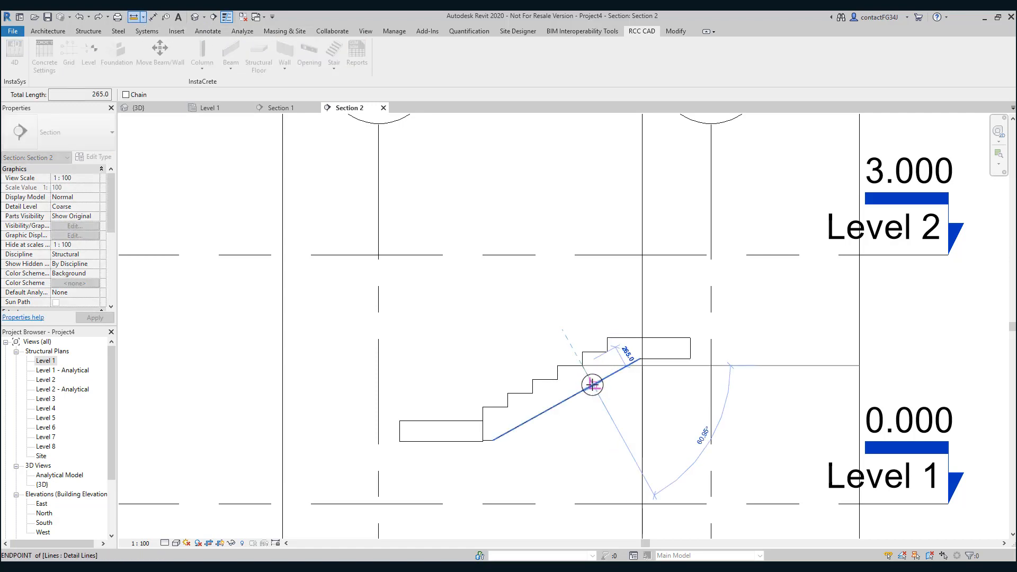
Measure the lower landing's thickness and the riser height of one step in the middle flight.
left_click(459, 446)
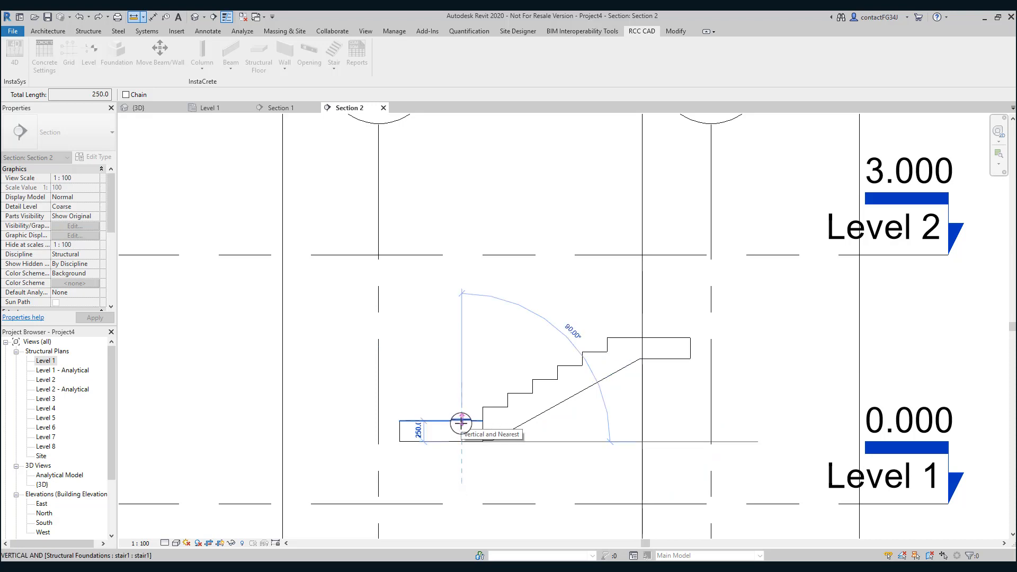
left_click(461, 422)
scroll(522, 411, "up", 5)
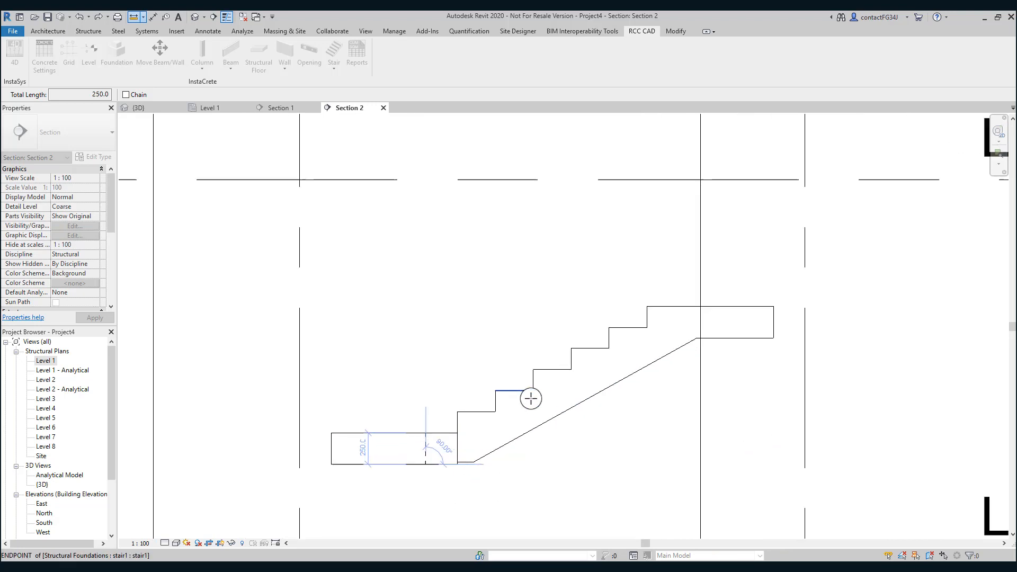
left_click(532, 390)
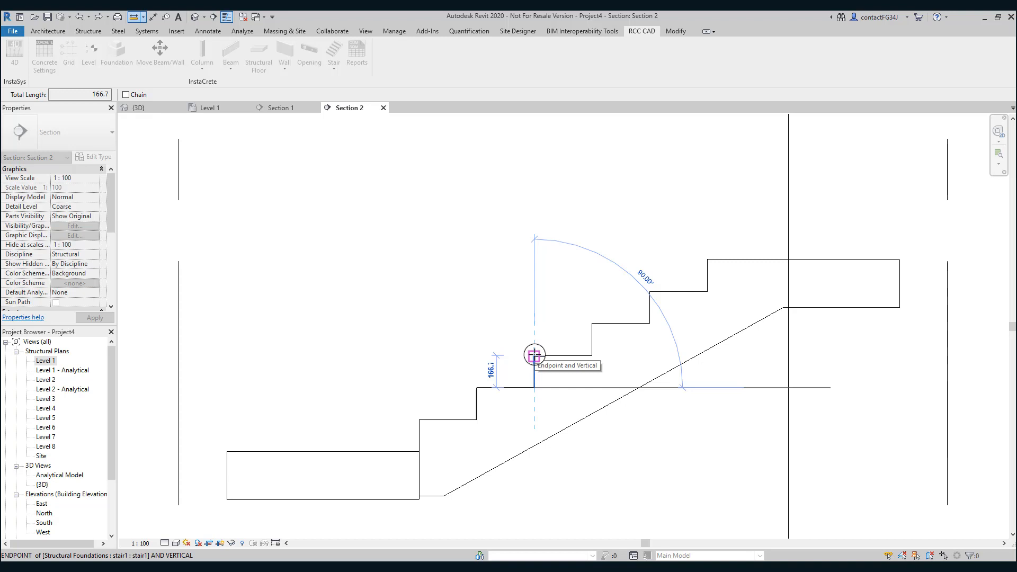
key("Escape")
key("Escape")
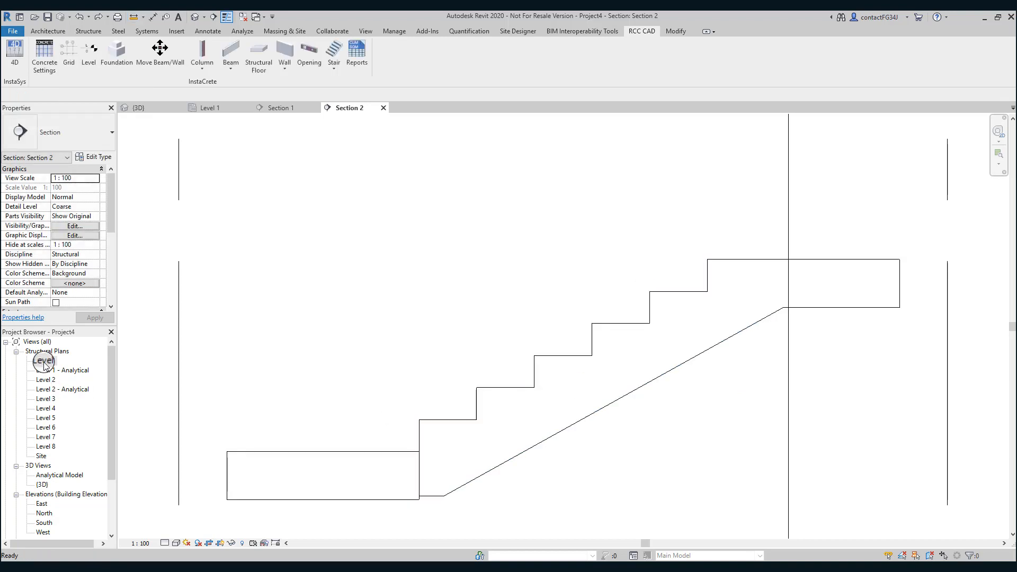
In the Level 1 structural plan, measure the width of the lower flight and its offset from grid B.
double_click(45, 361)
scroll(461, 345, "up", 2)
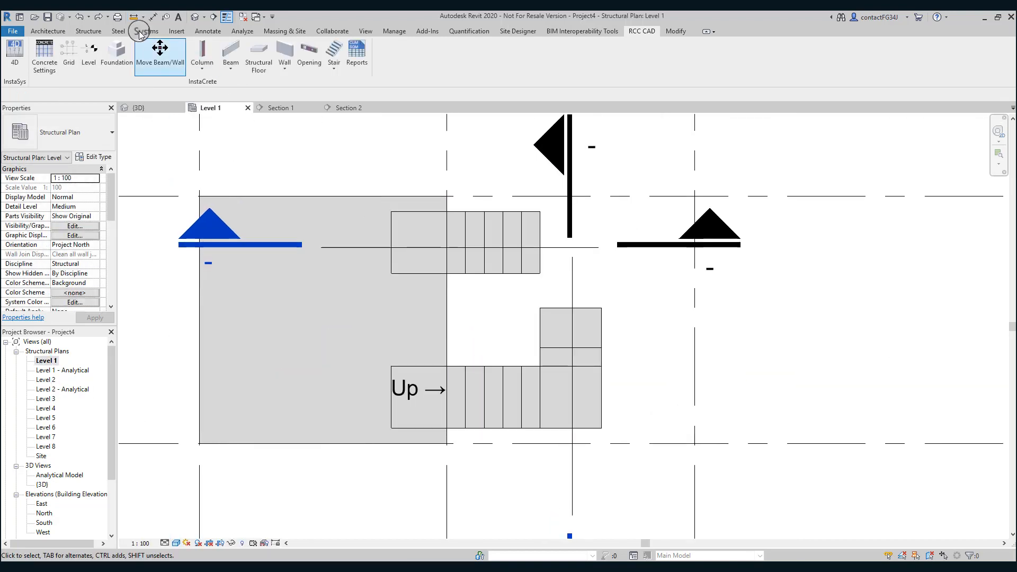
left_click(133, 17)
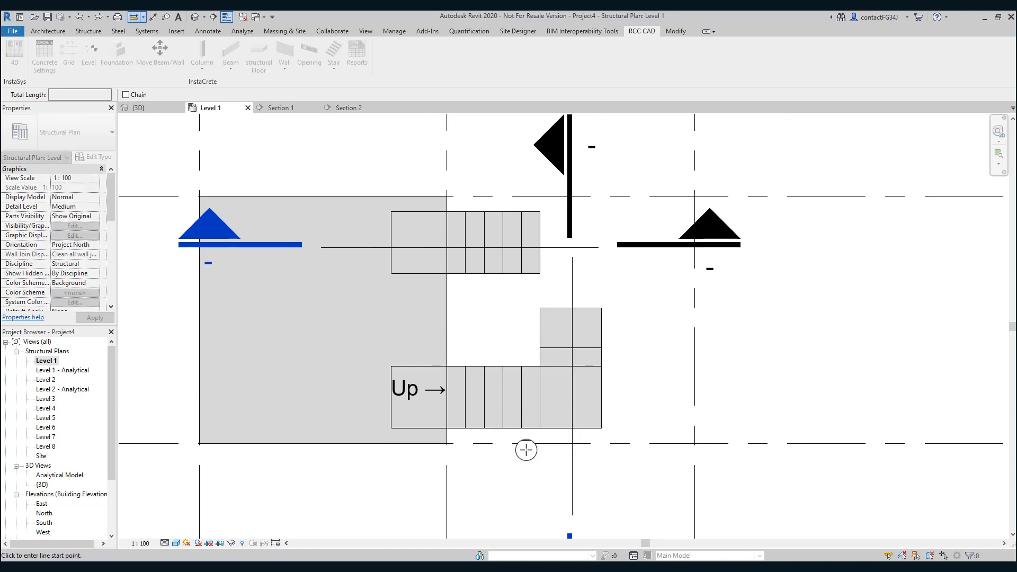
left_click(522, 428)
left_click(521, 367)
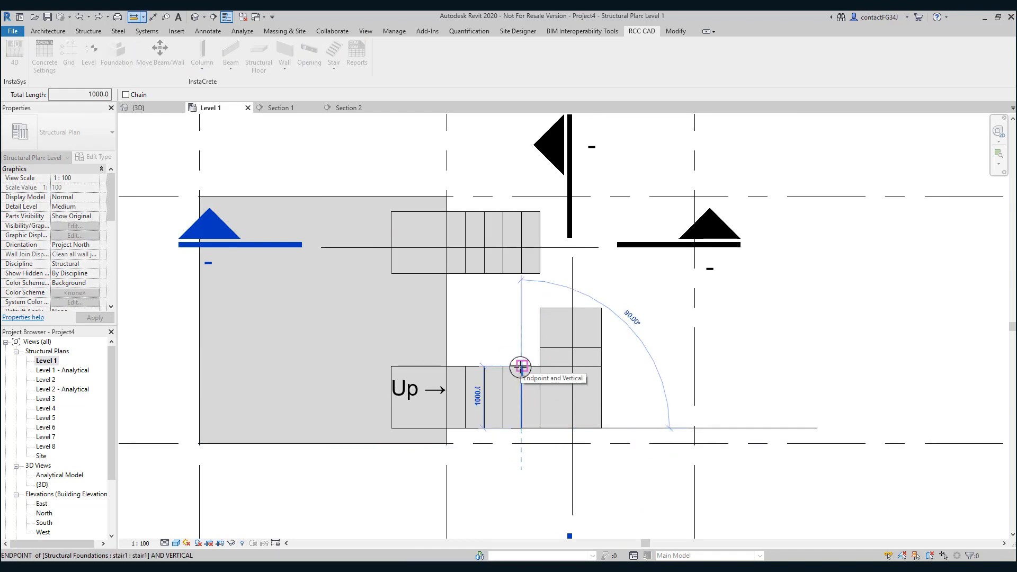
left_click(521, 428)
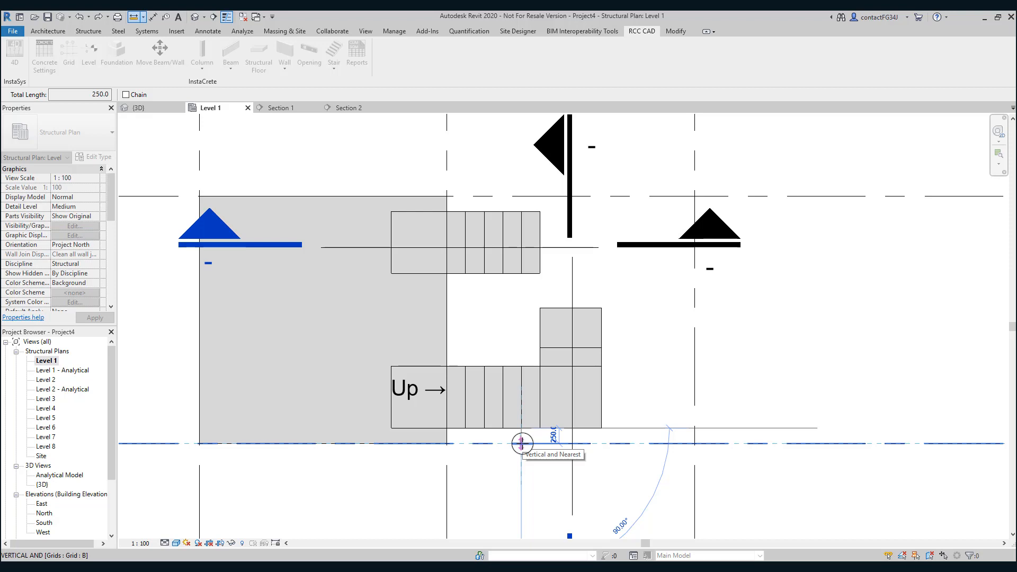
key("Escape")
key("Escape")
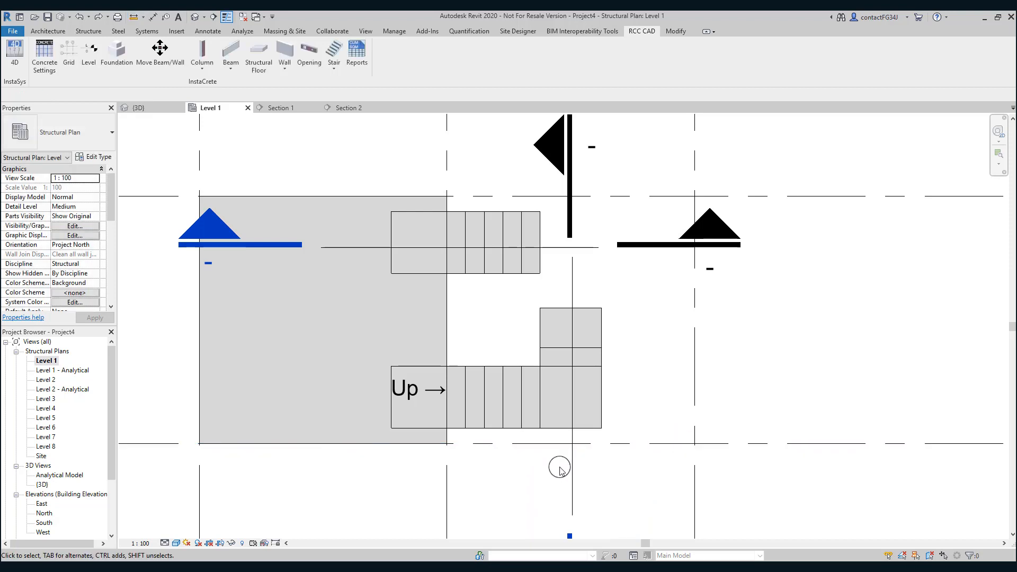
Examine the stair between the two lowest slabs in the 3D view, along with the slabs and levels above it.
scroll(559, 468, "down", 3)
middle_click_drag(559, 467, 549, 437)
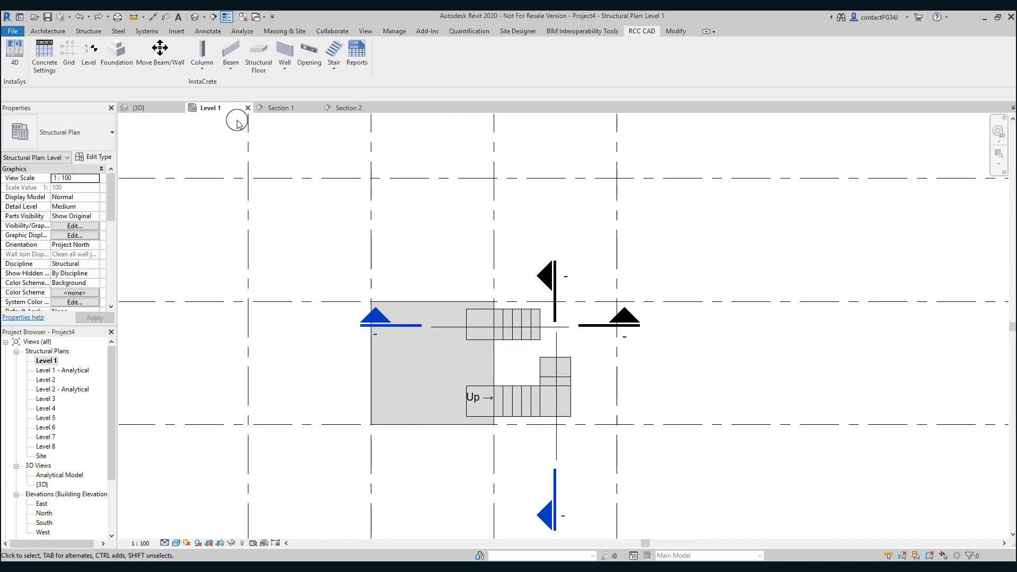
left_click(195, 16)
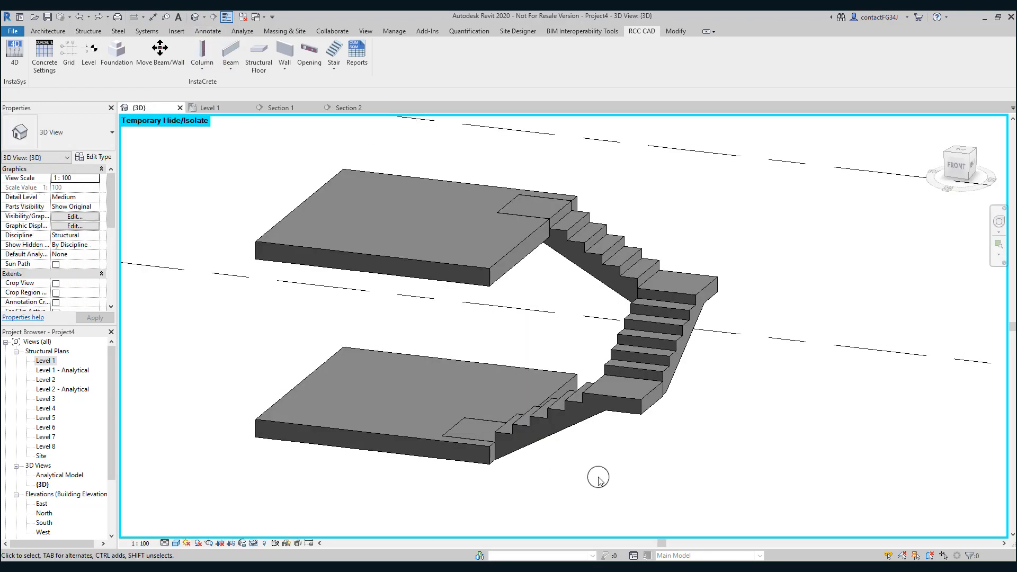
middle_click_drag(598, 478, 644, 467)
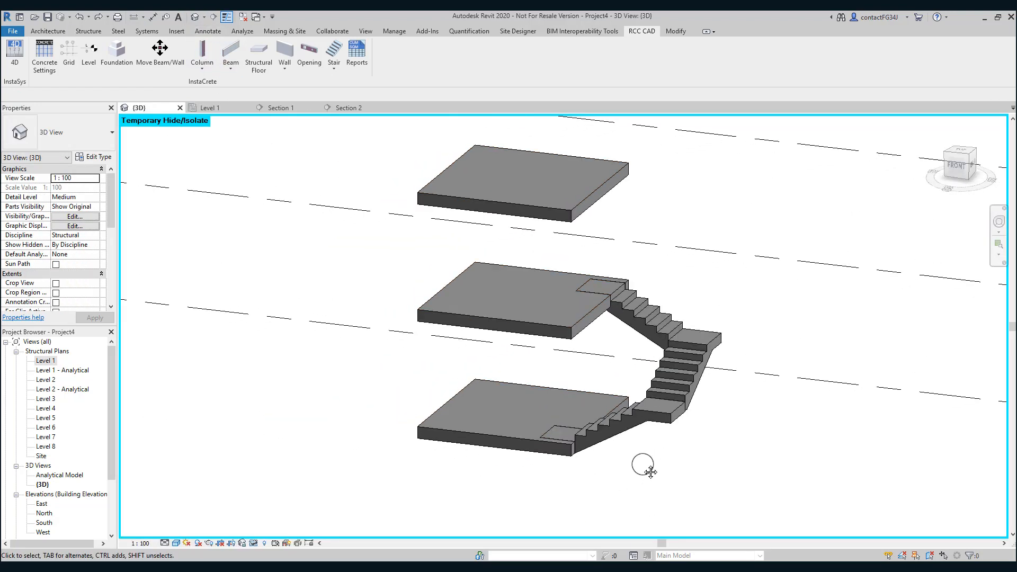
scroll(646, 469, "down", 4)
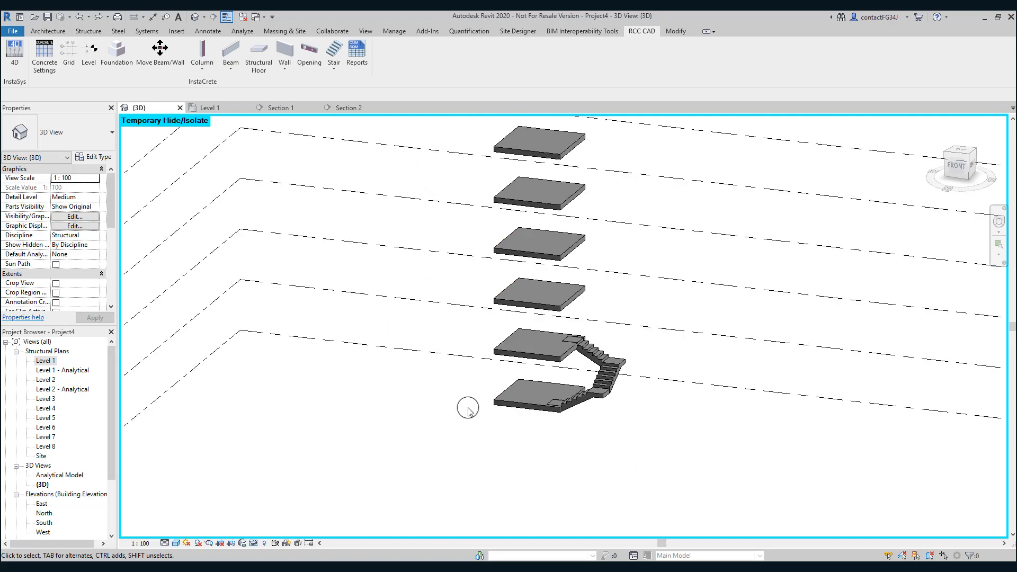
scroll(475, 394, "up", 2)
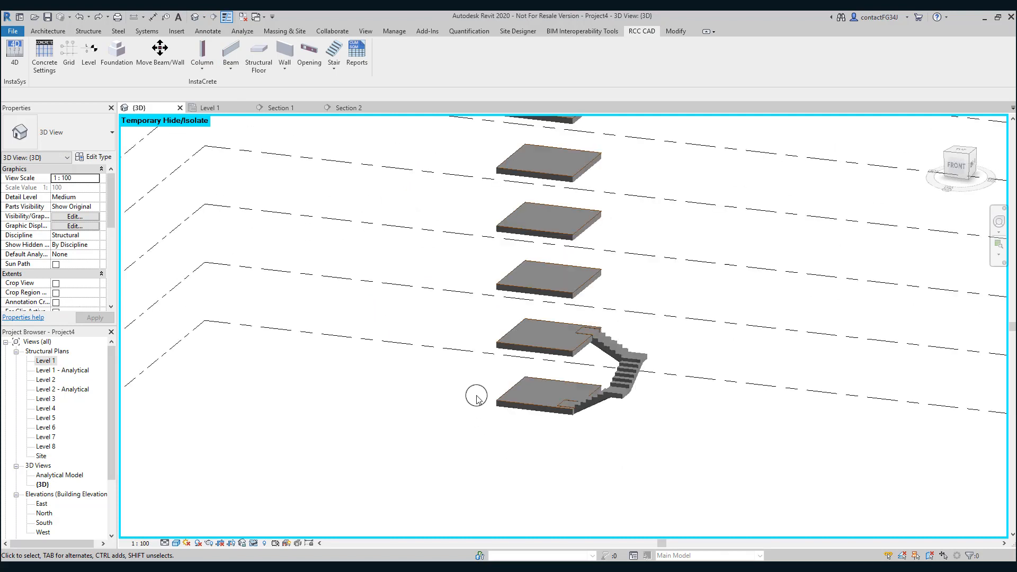
middle_click_drag(477, 396, 497, 433)
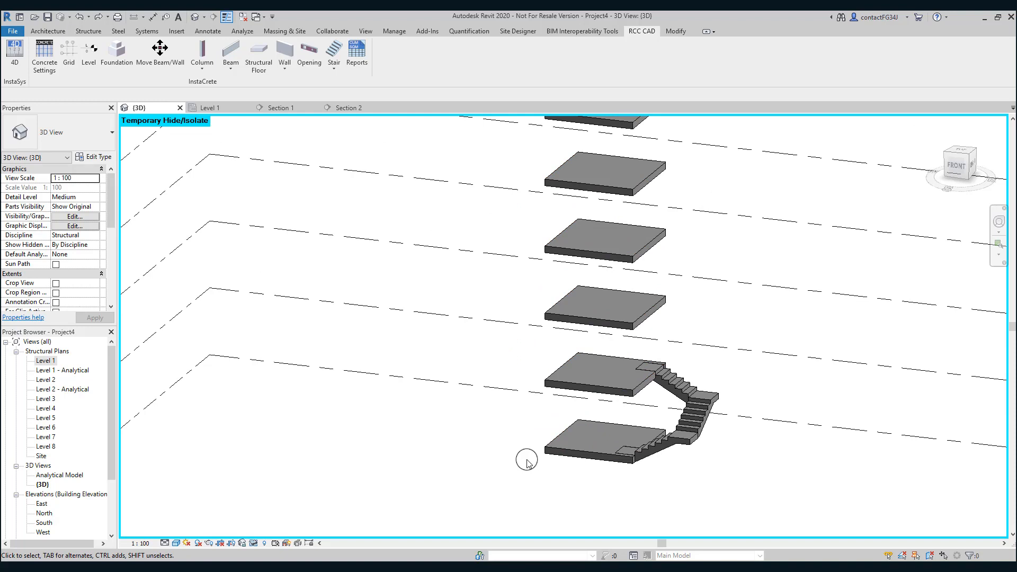
scroll(585, 456, "down", 2)
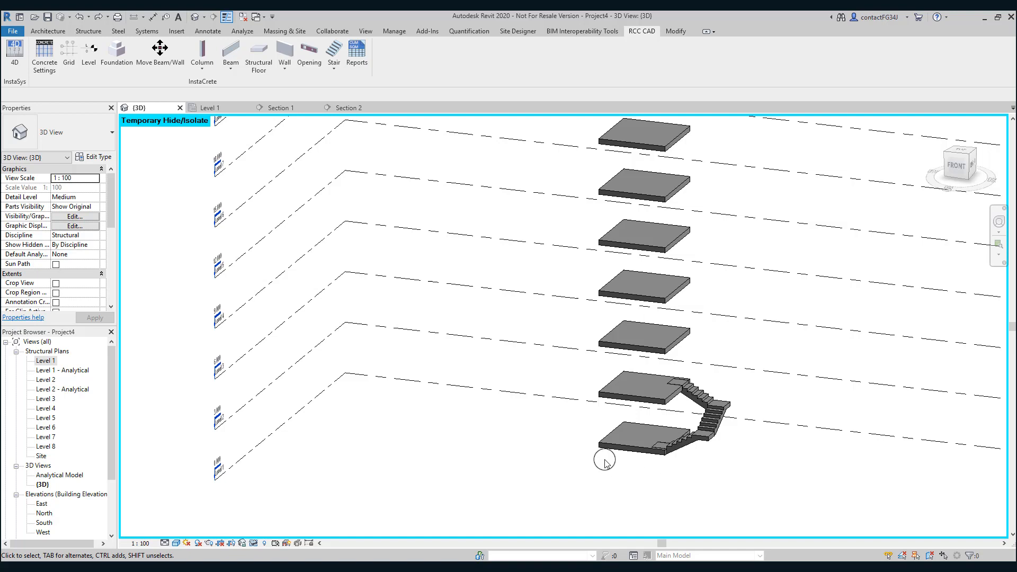
middle_click_drag(545, 443, 571, 454)
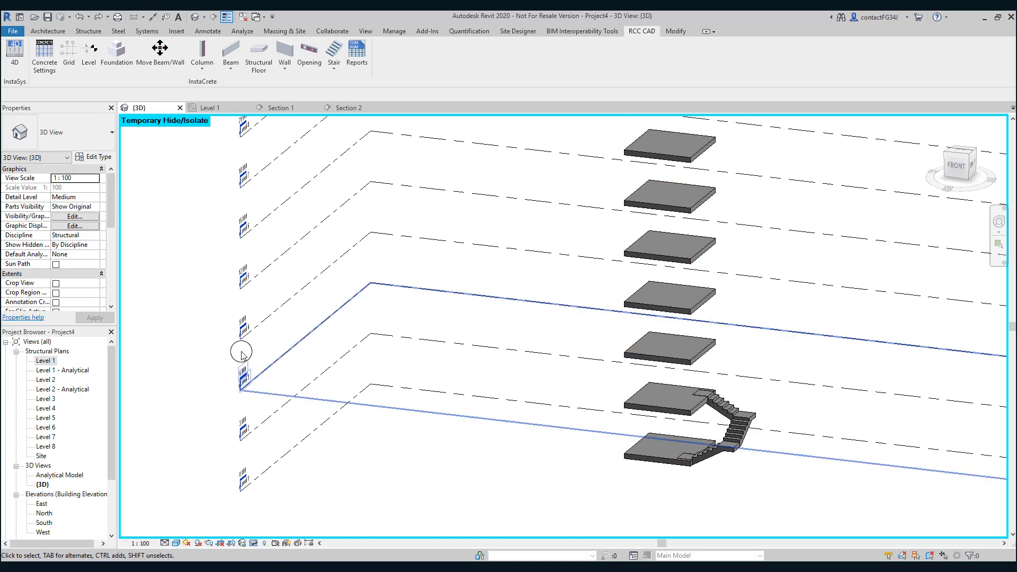
Check the grid lines around the slab and stair in the Level 1 structural plan, and return to the 3D view.
double_click(45, 361)
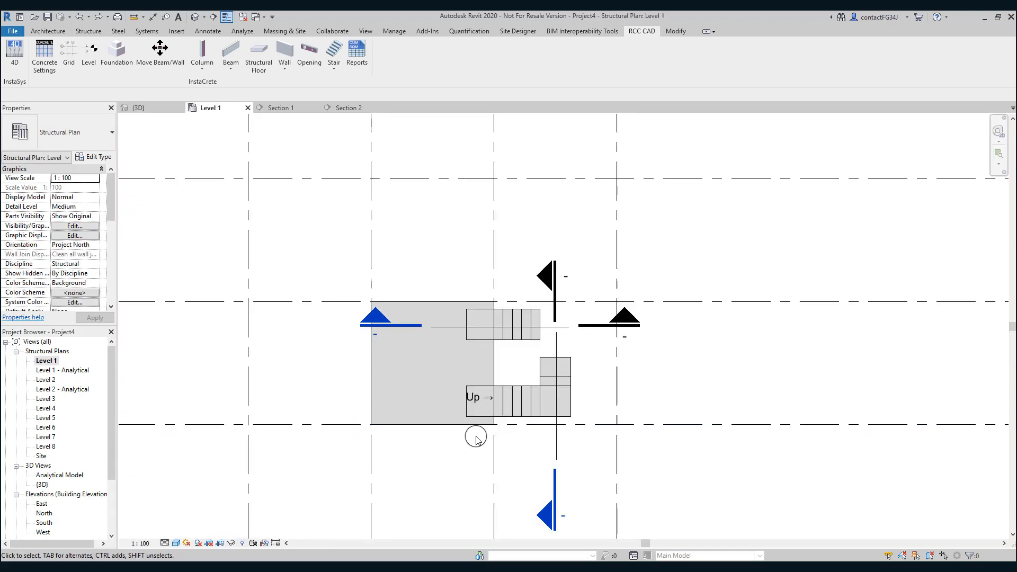
middle_click_drag(477, 436, 665, 391)
scroll(662, 395, "down", 3)
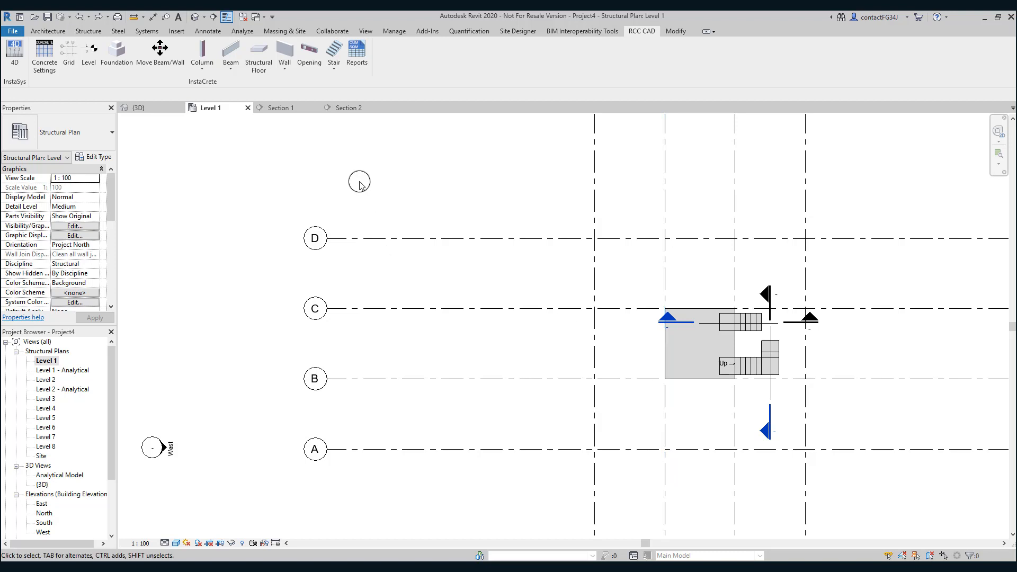
left_click(195, 17)
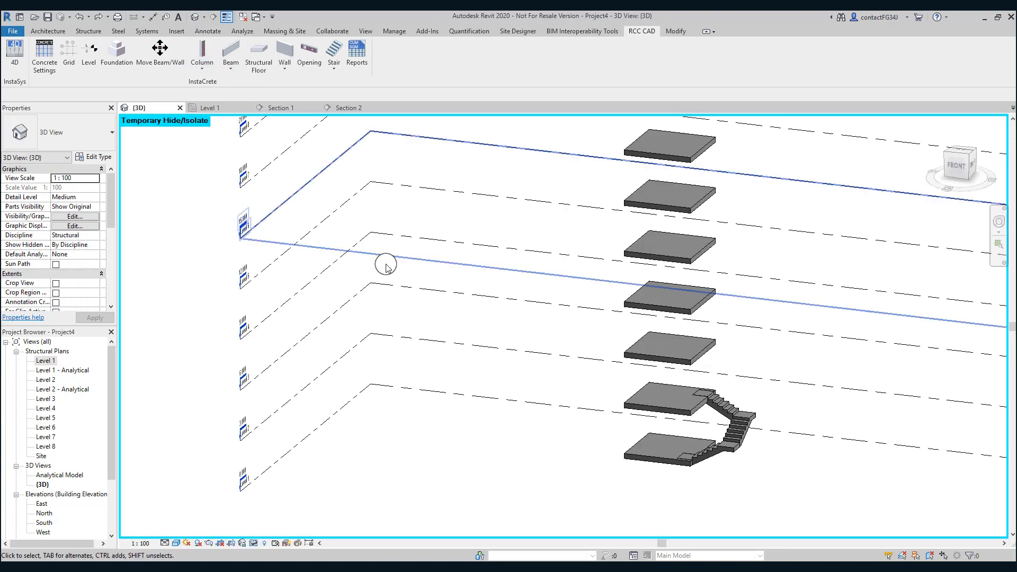
Start a second U-shape stair located at E.W. grid B and N.S. grid 2, with both offsets at 0.
left_click(335, 66)
left_click(357, 129)
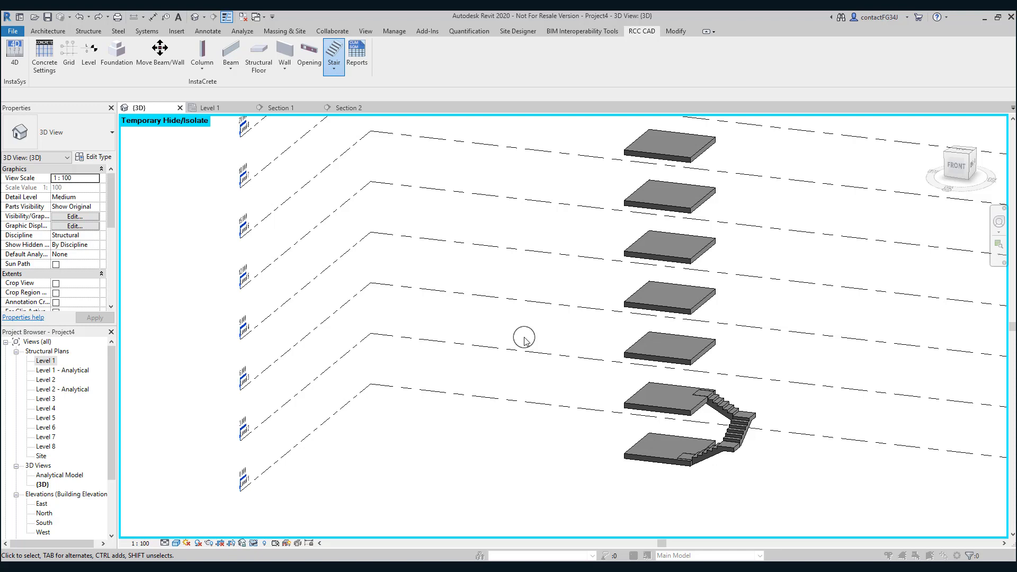
left_click(490, 132)
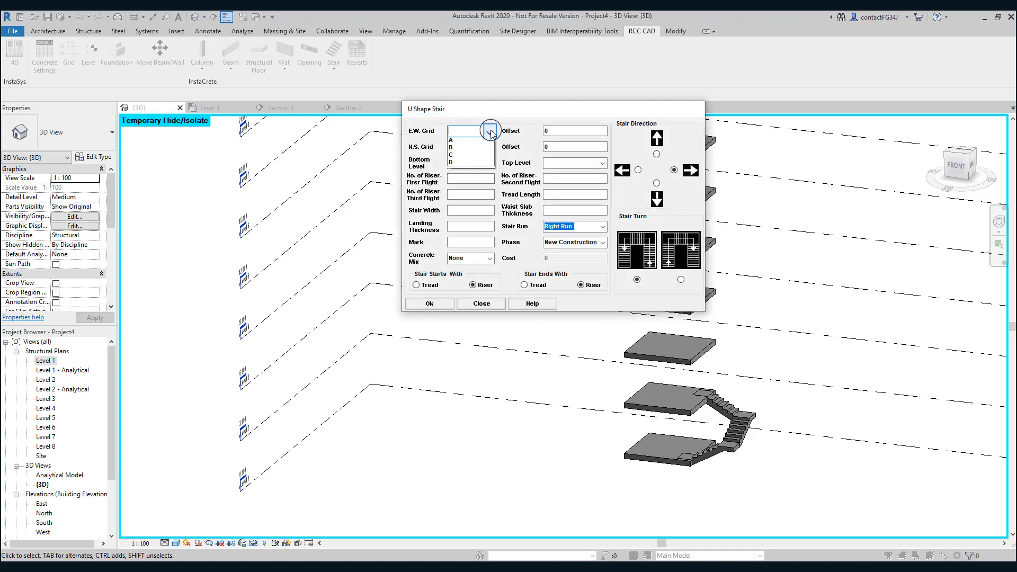
left_click(466, 147)
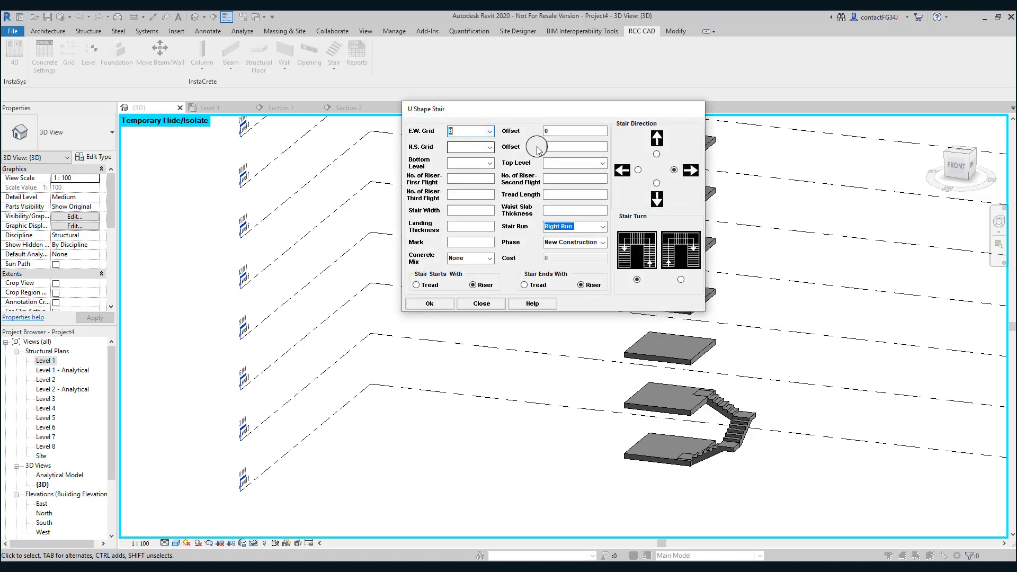
left_click(556, 147)
type("0")
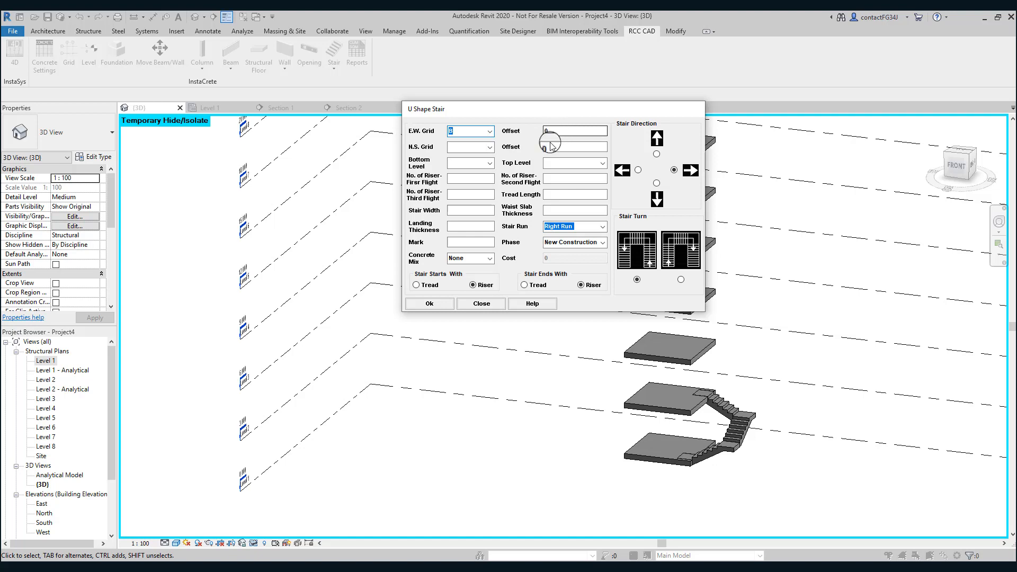
left_click(487, 147)
left_click(474, 164)
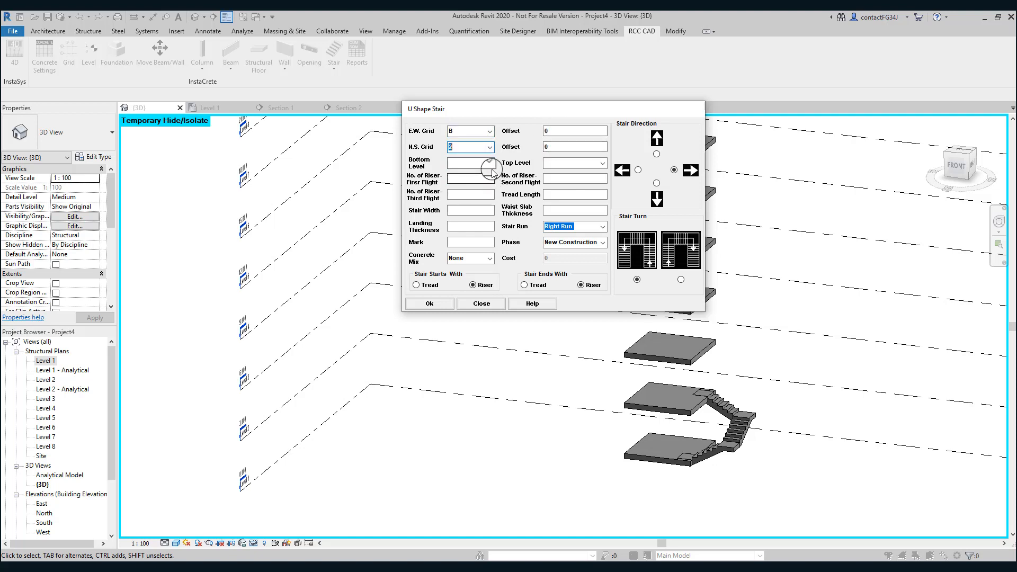
Set the stair's bottom level to Level 1 and its top level to Level 2.
left_click(490, 164)
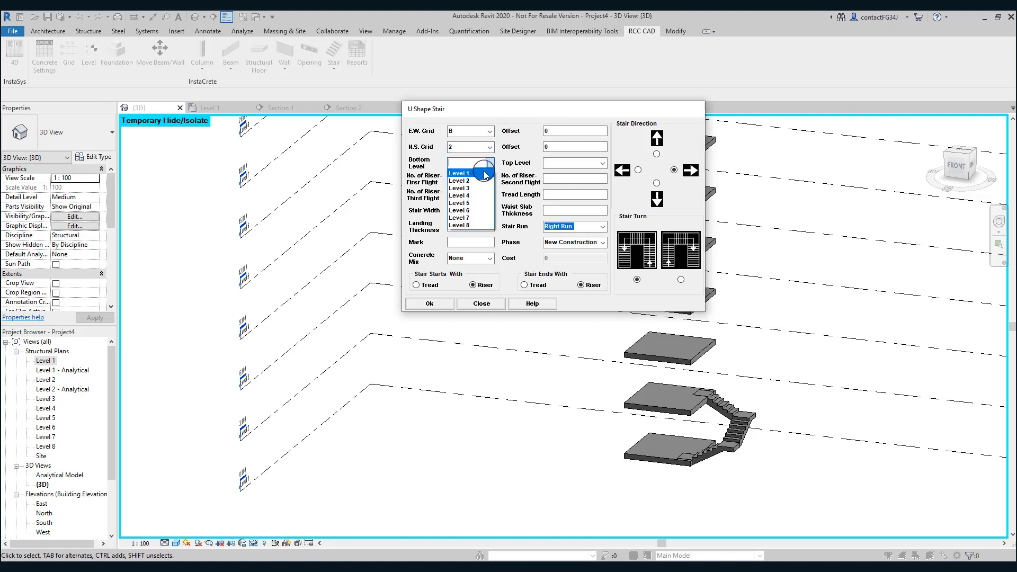
left_click(485, 174)
left_click(602, 163)
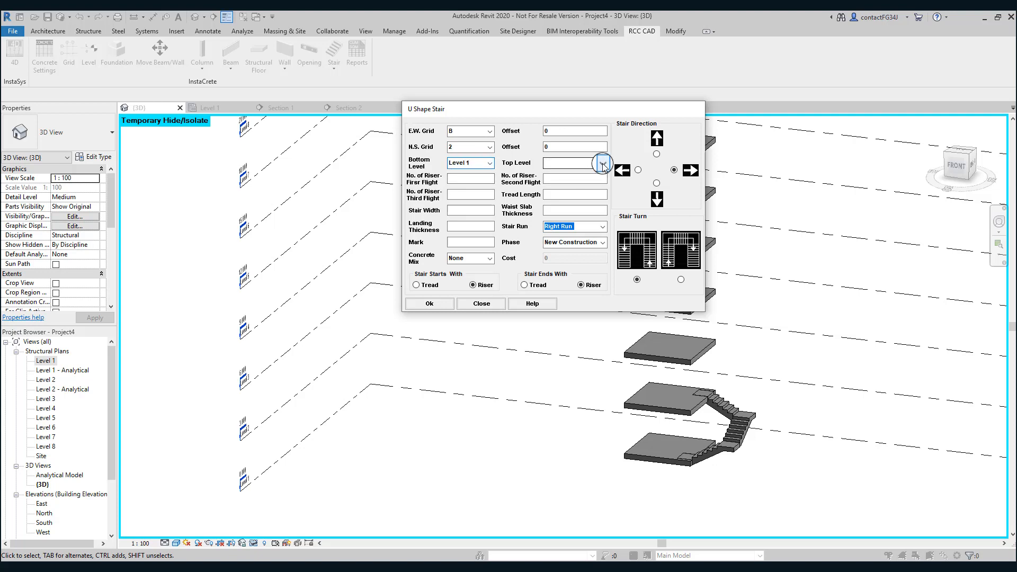
left_click(570, 180)
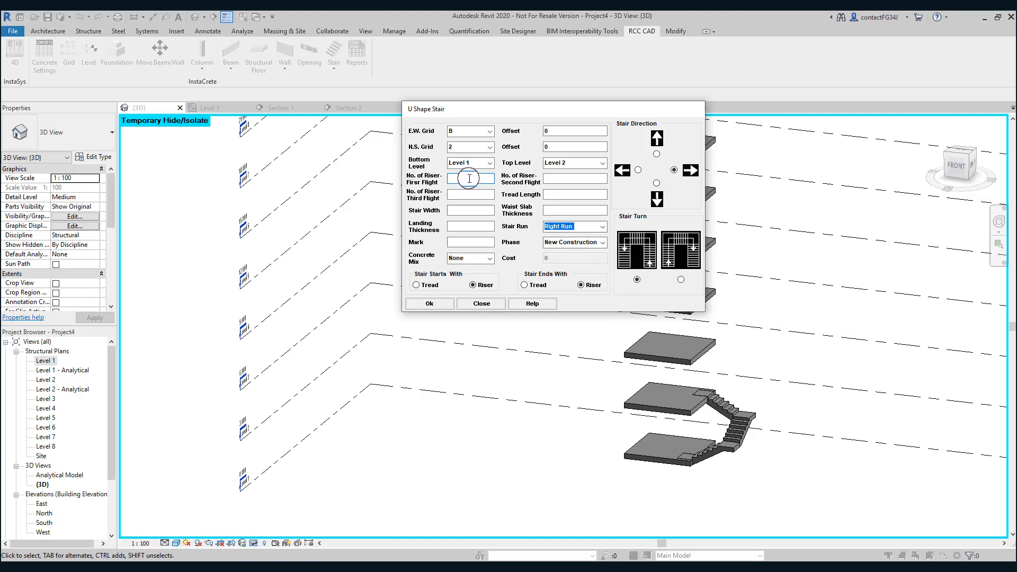
Give the first flight 5 risers and the second and third flights 6 each, with a tread length of 300.
type("5")
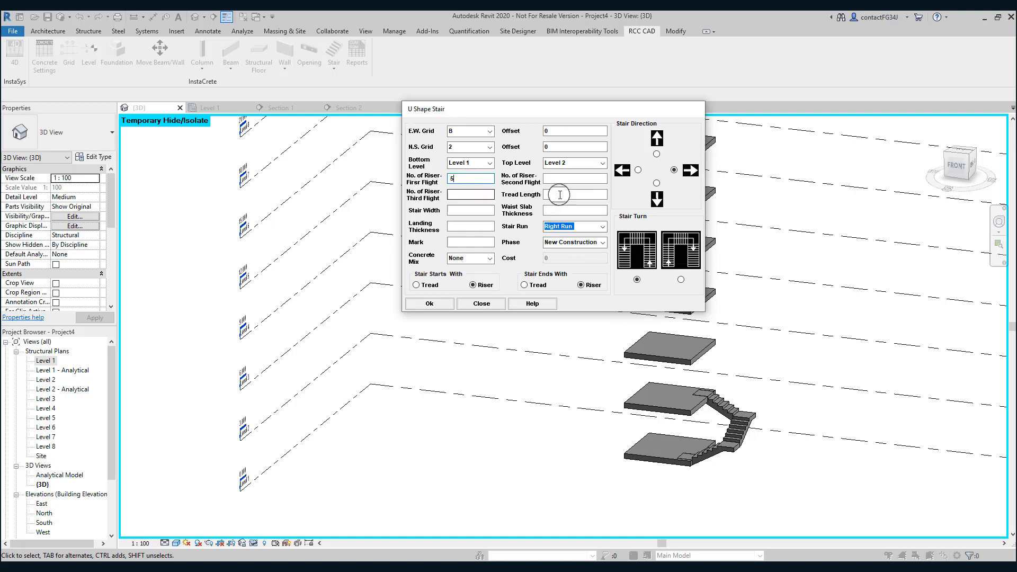
left_click(574, 177)
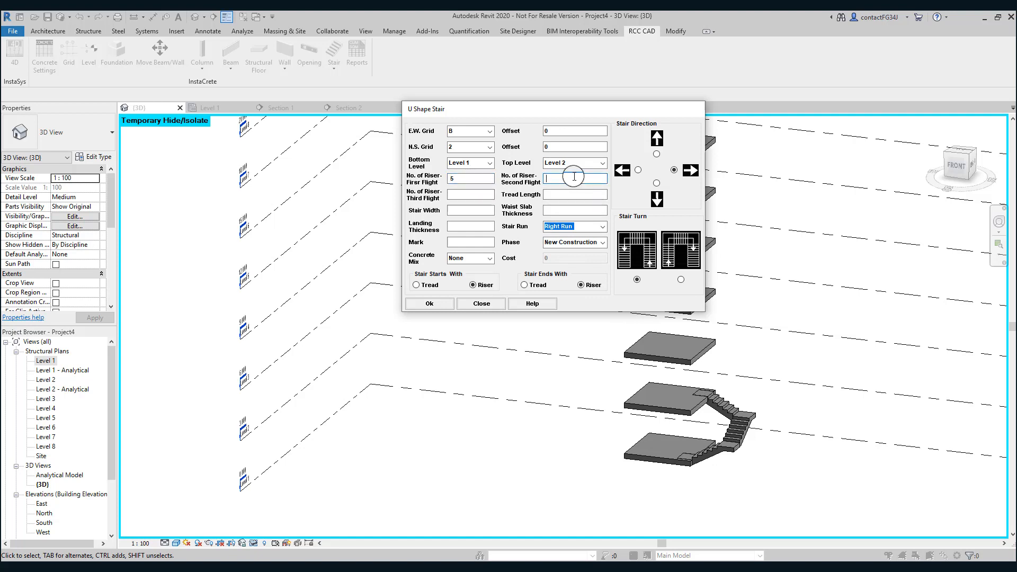
left_click(464, 195)
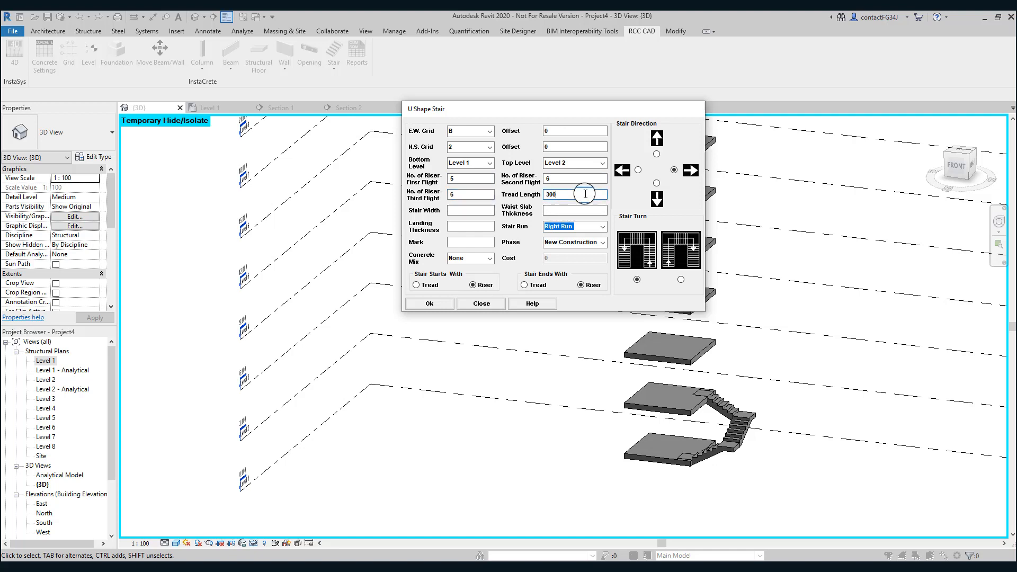
Set the stair width to 1000 and the waist slab and landing thicknesses to 250, and mark the stair stair2.
left_click(479, 209)
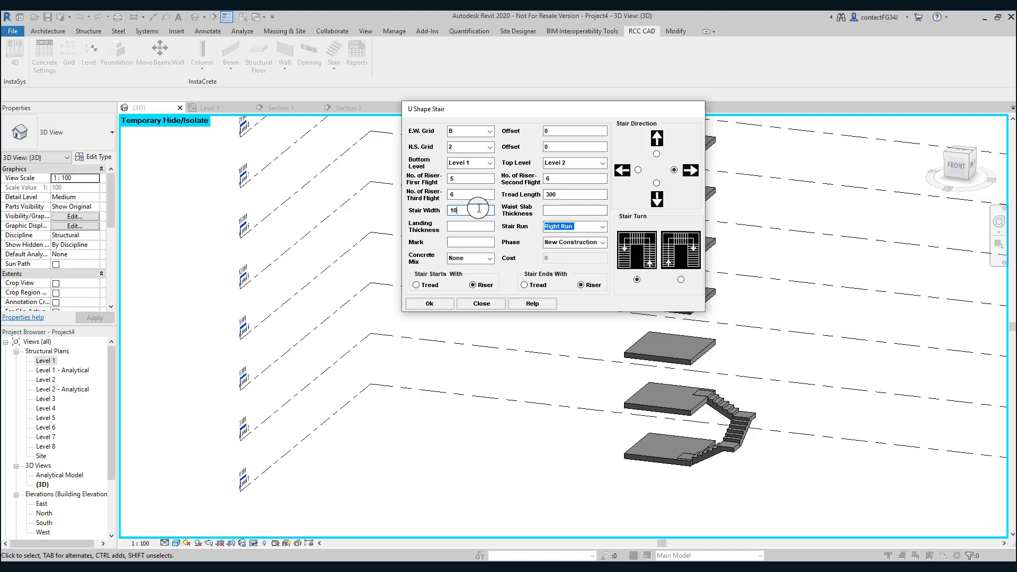
type("1000")
left_click(548, 210)
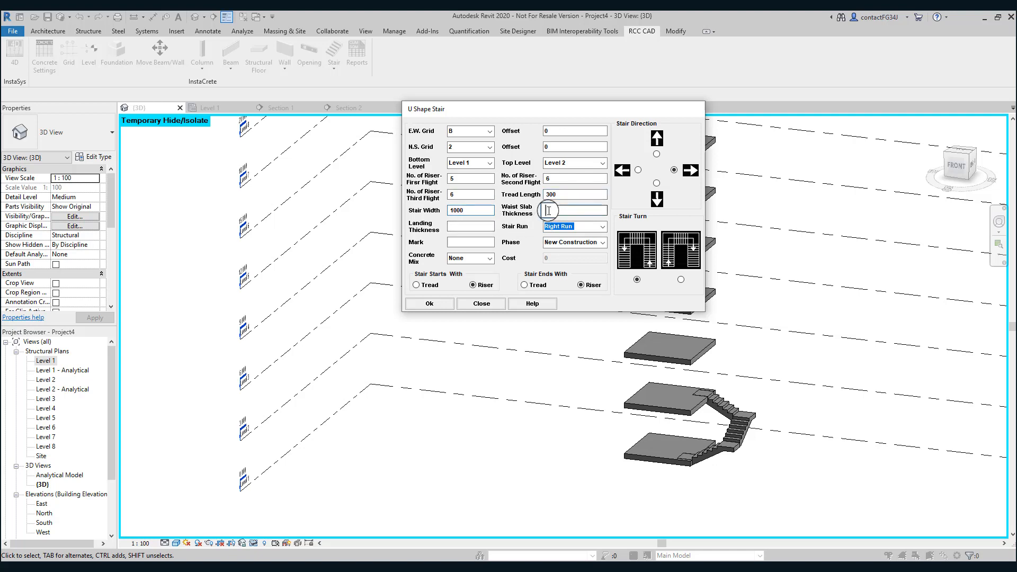
type("250")
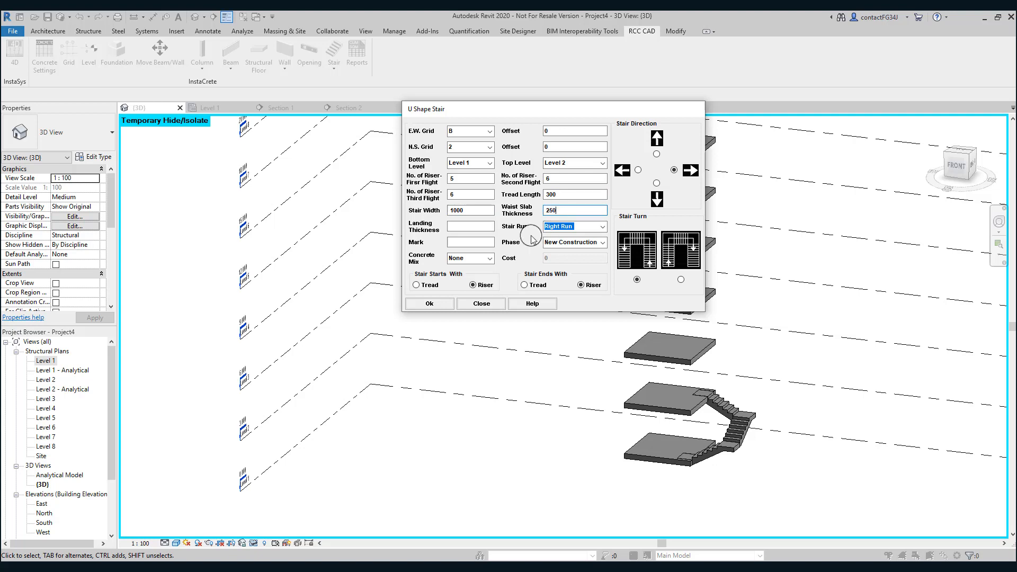
left_click(465, 226)
type("25")
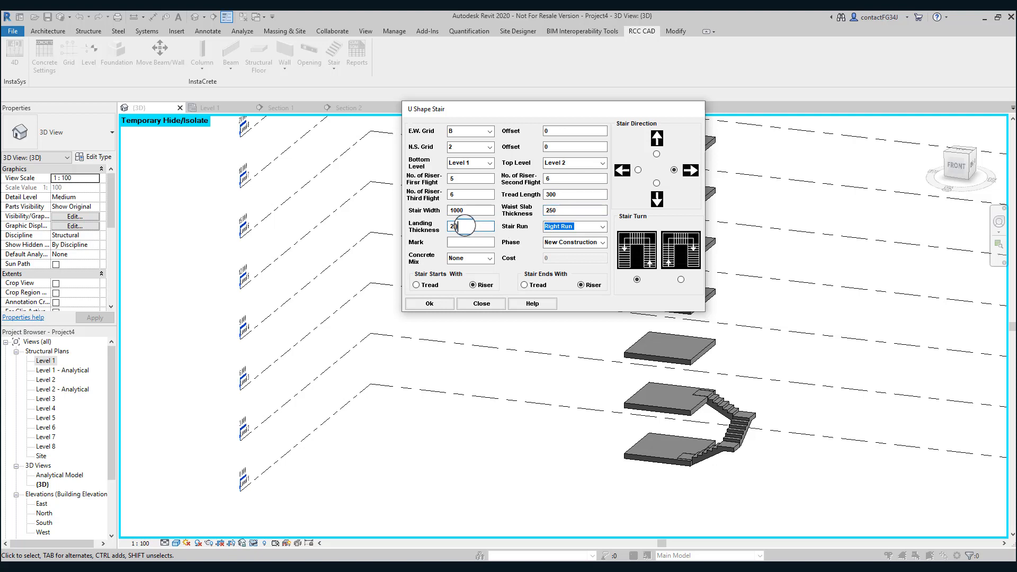
type("0")
left_click(479, 241)
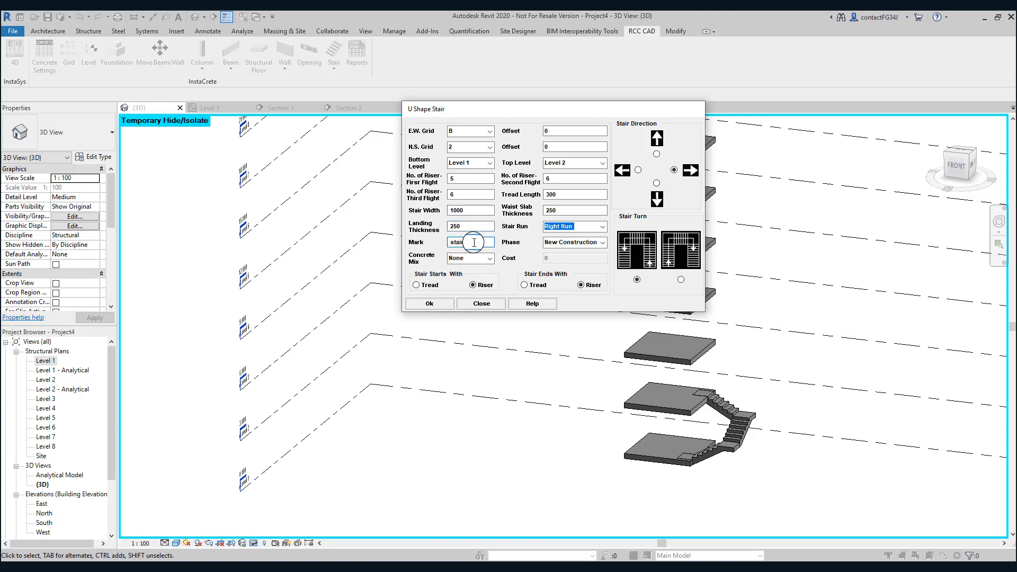
type("stair2")
Configure the stair as Left Run heading left with the second turn option, starting with a tread and ending with a riser, and confirm.
left_click(602, 227)
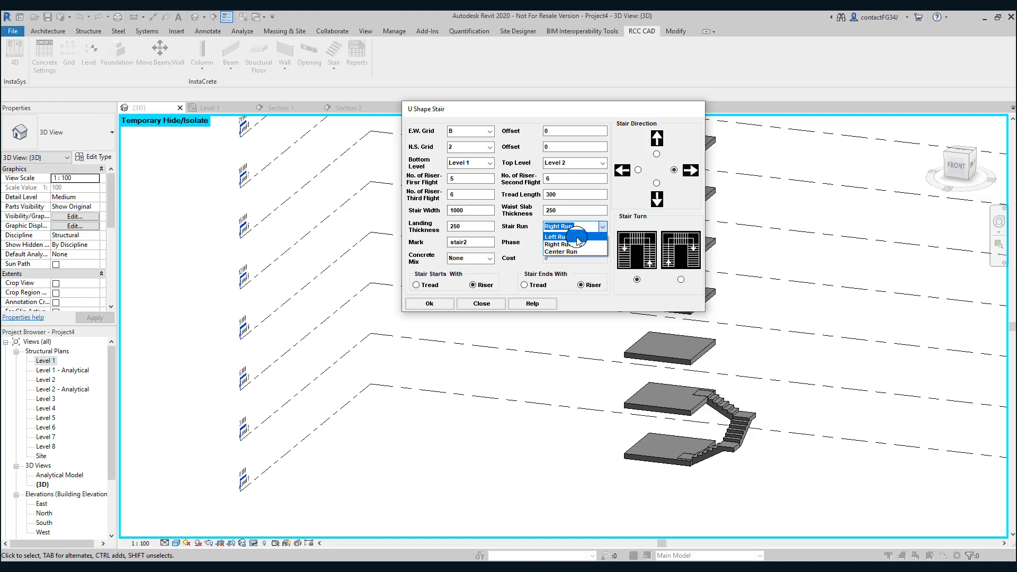
left_click(576, 237)
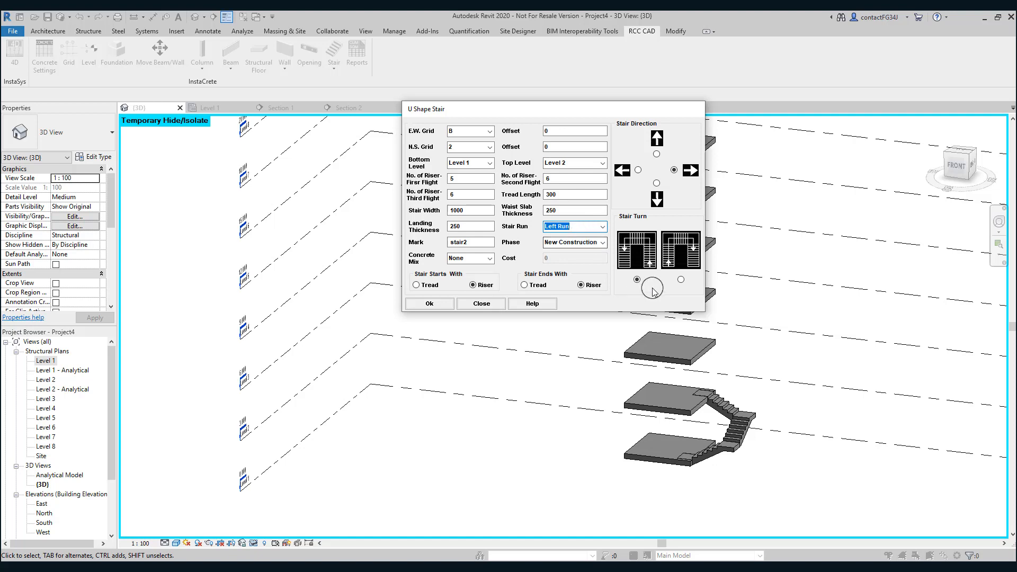
left_click(680, 280)
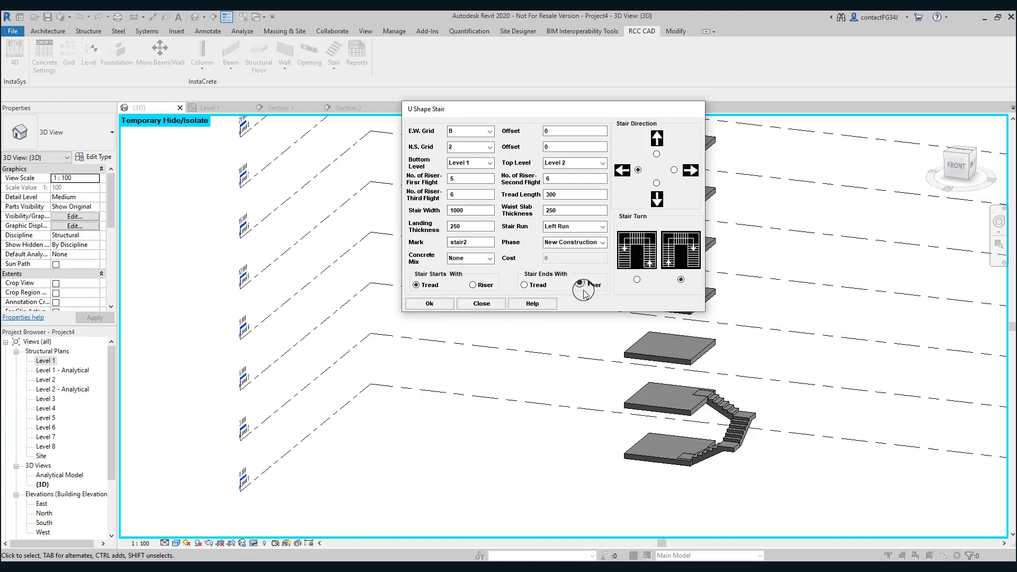
left_click(440, 307)
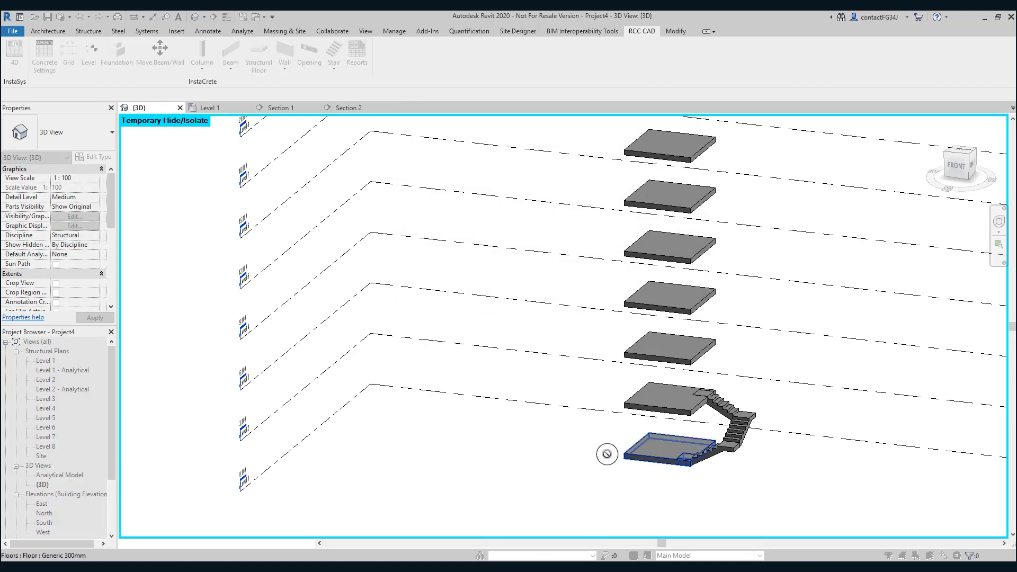
Pick the lowest slab and the slab above it as the stair's supports, and save the family as stair2 in the stair folder.
left_click(626, 457)
left_click(625, 406)
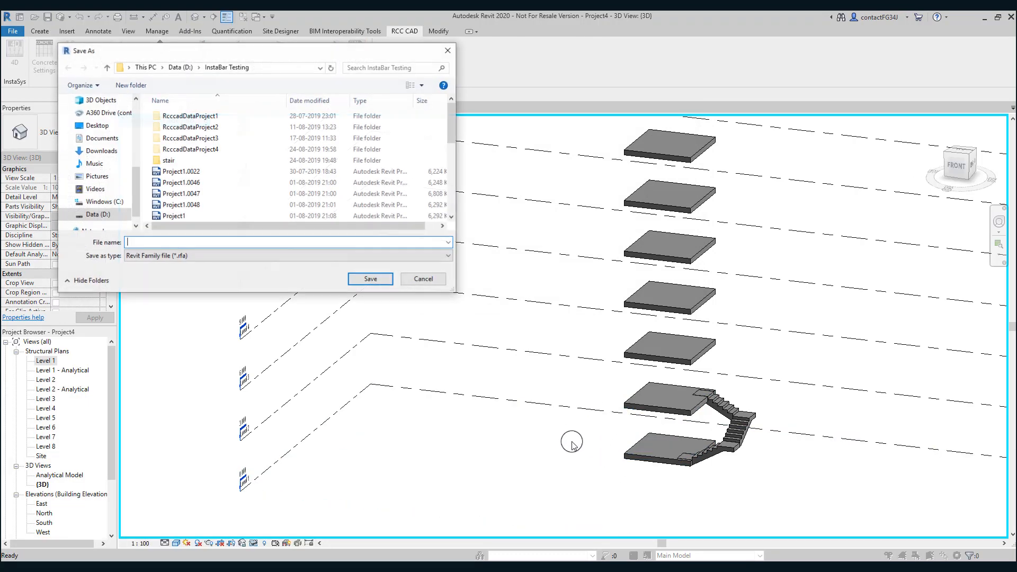
double_click(160, 162)
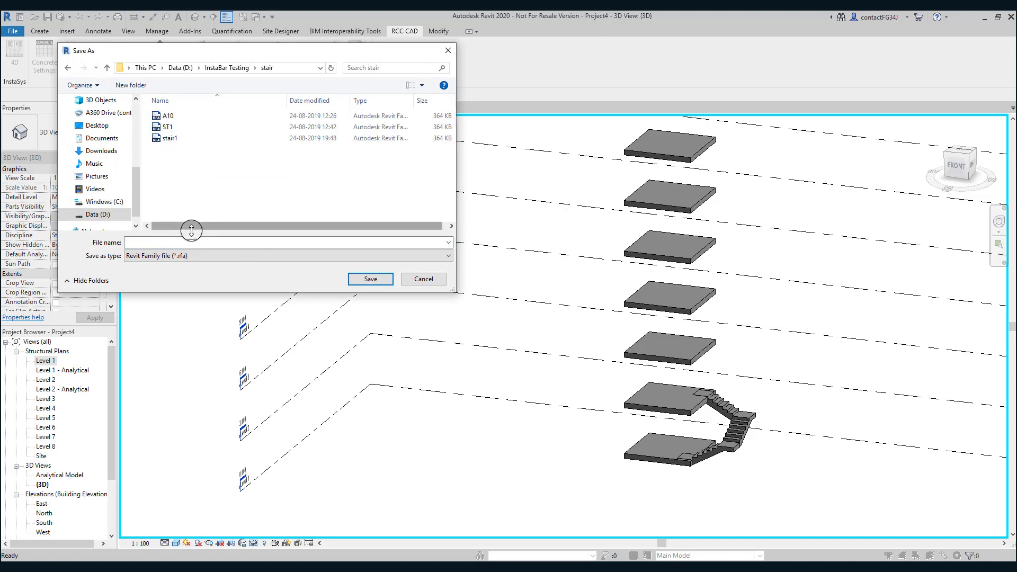
left_click(173, 141)
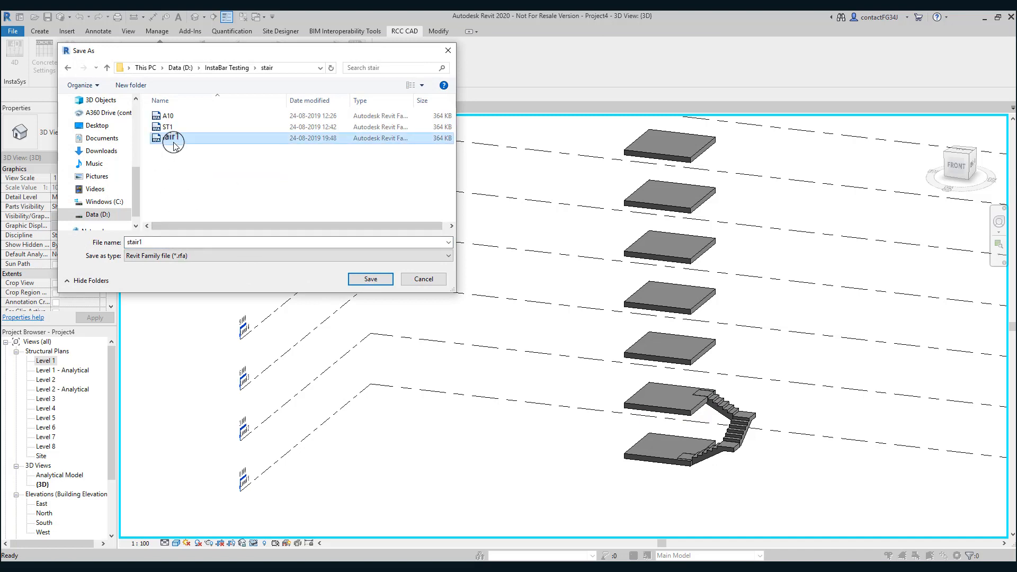
left_click(182, 244)
key("BackSpace")
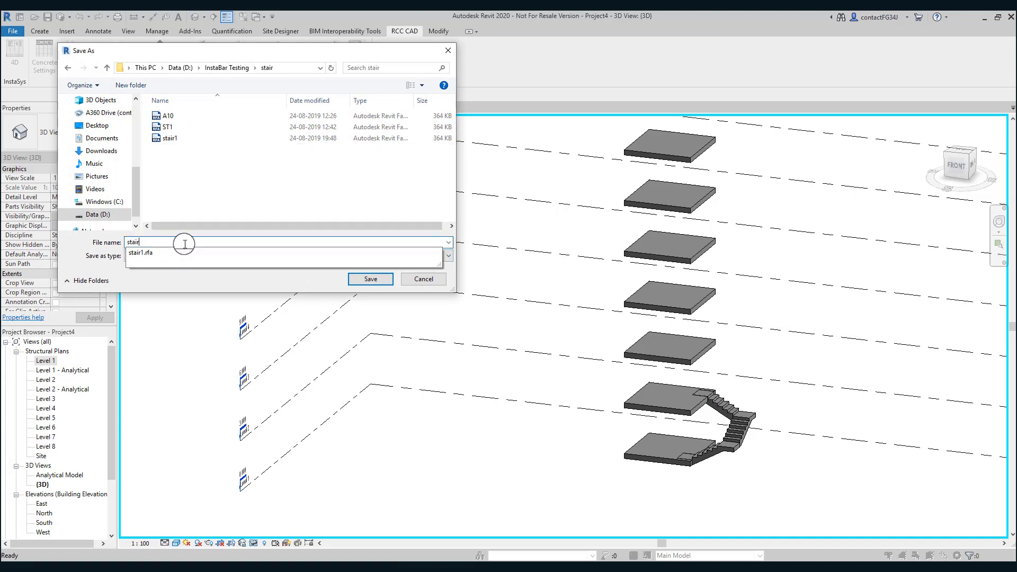
type("2")
left_click(354, 278)
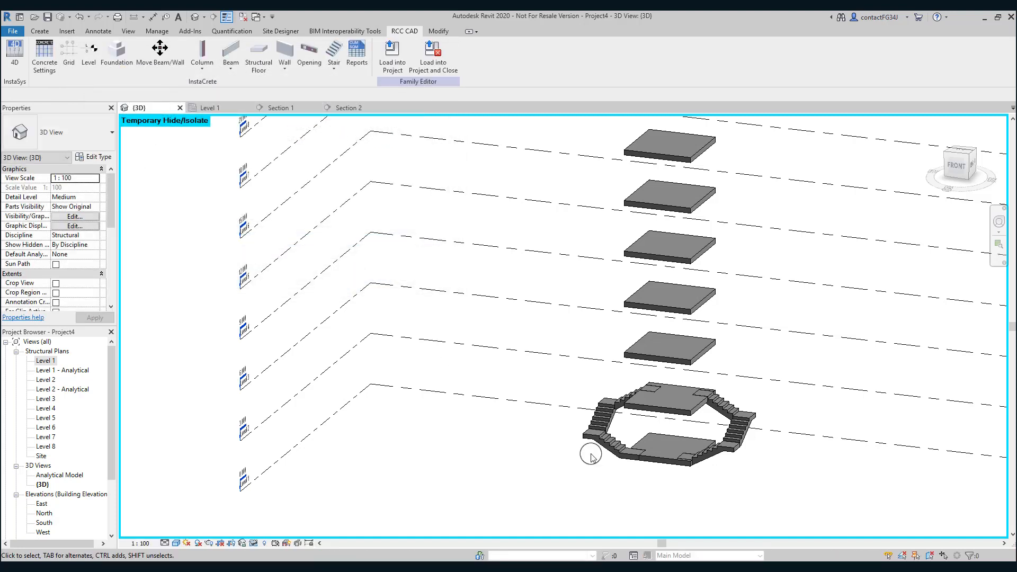
Examine the new stair2 stair from several angles in 3D, including its landings, flights and connections to the two lowest slabs.
scroll(596, 466, "up", 4)
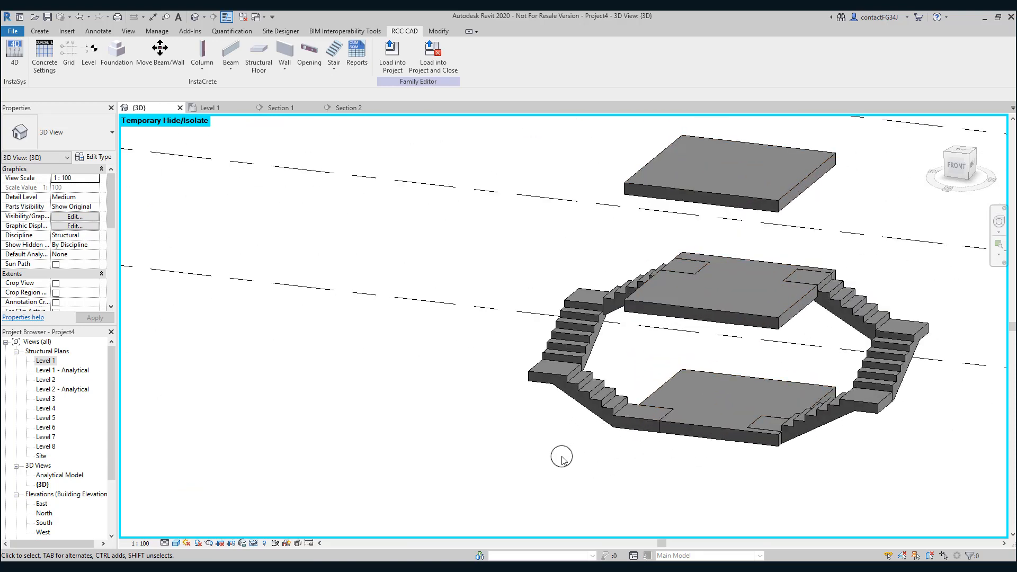
scroll(604, 424, "up", 3)
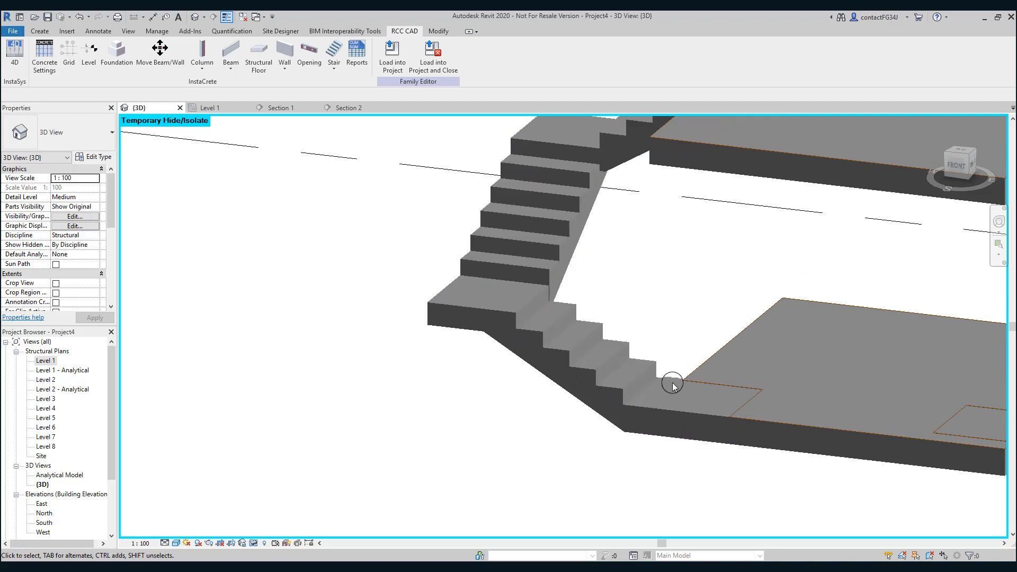
scroll(577, 466, "down", 4)
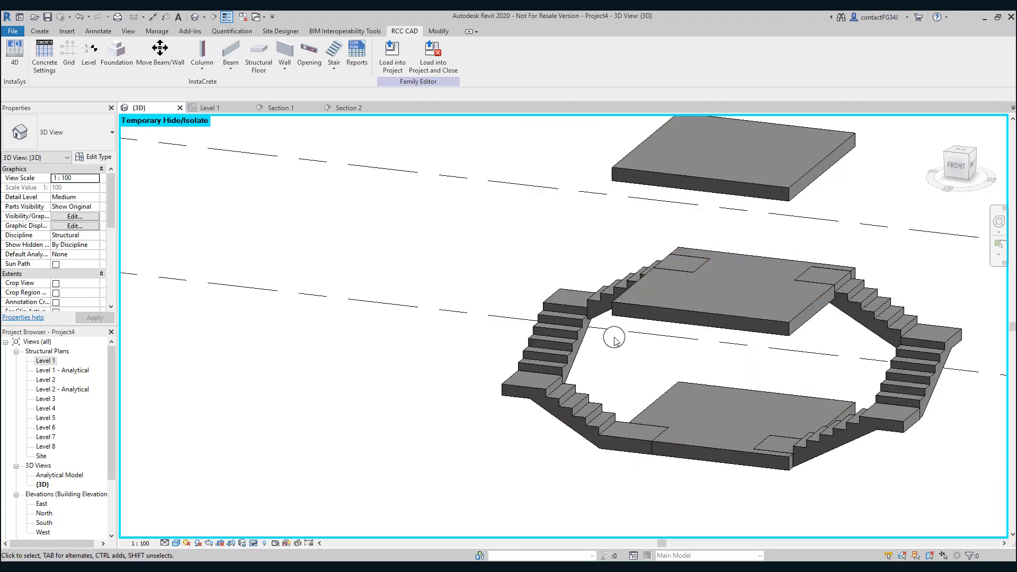
middle_click_drag(624, 374, 660, 386, "shift")
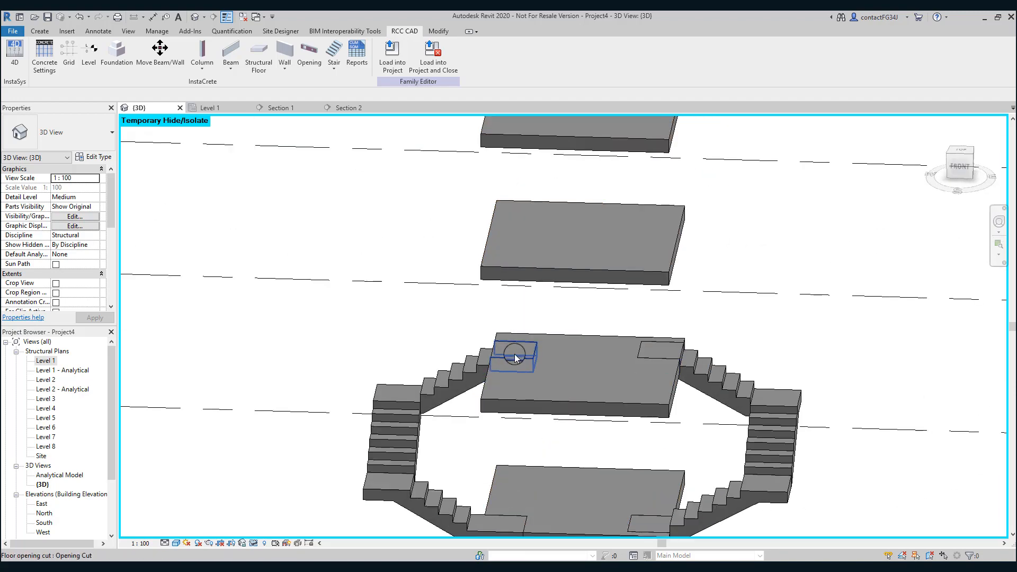
scroll(824, 314, "down", 2)
middle_click_drag(651, 466, 708, 475, "shift")
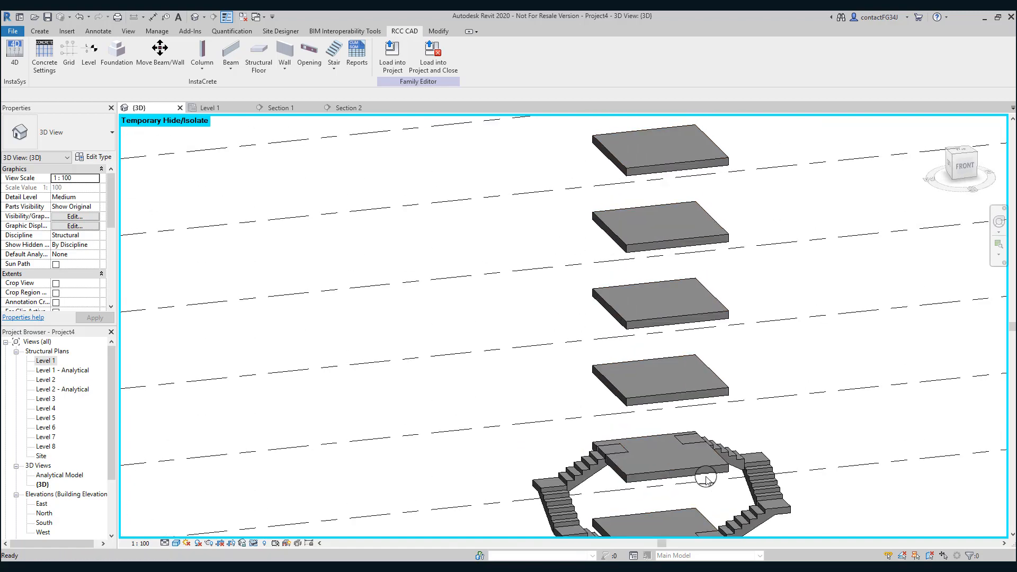
middle_click_drag(841, 391, 850, 273)
scroll(645, 295, "up", 5)
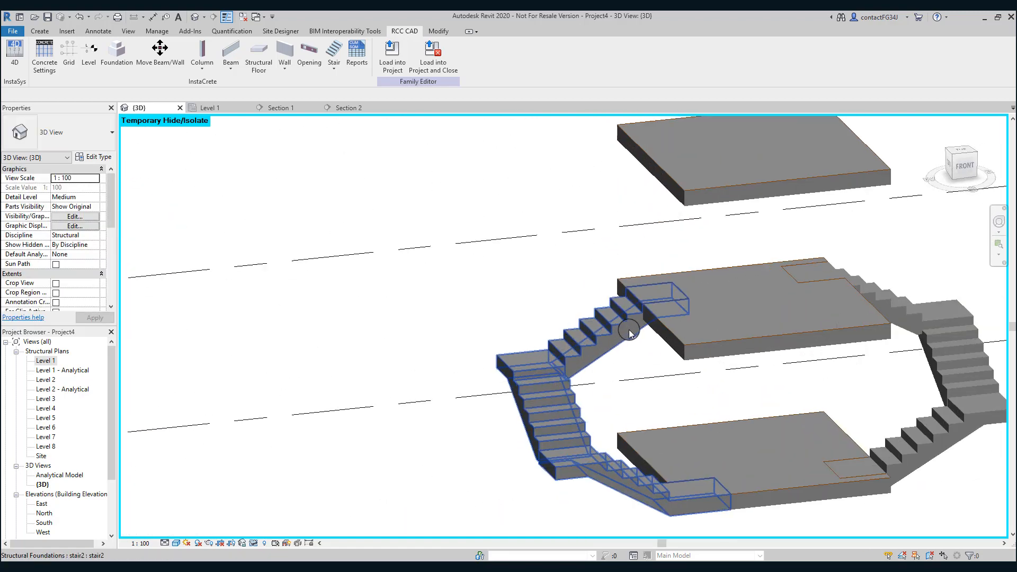
scroll(640, 368, "down", 4)
middle_click_drag(636, 367, 570, 322)
scroll(579, 454, "down", 2)
middle_click_drag(579, 454, 481, 438)
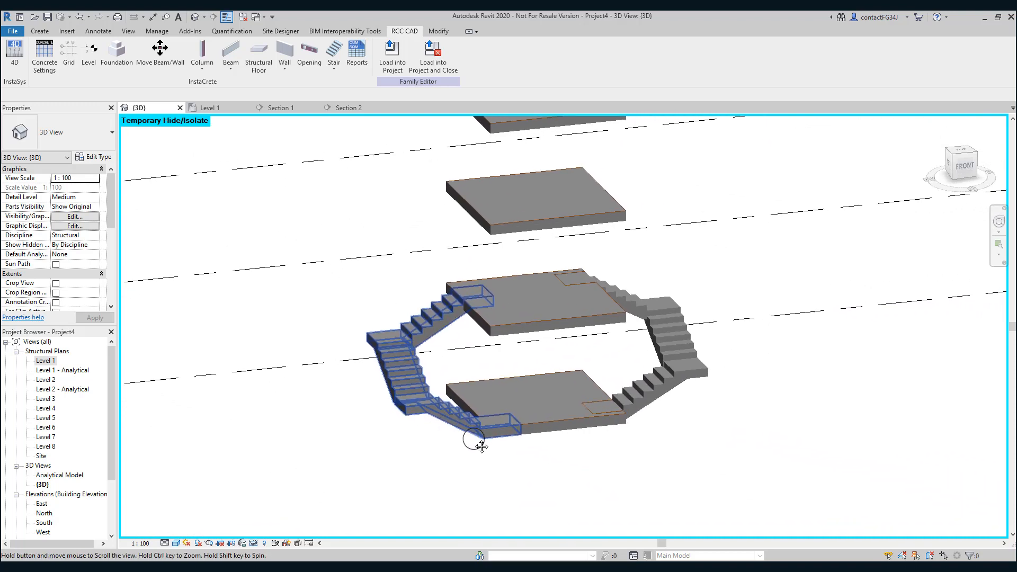
Examine both stairs together with the slab stack and the separate Level 2 slab from several angles in 3D.
middle_click_drag(679, 486, 758, 514)
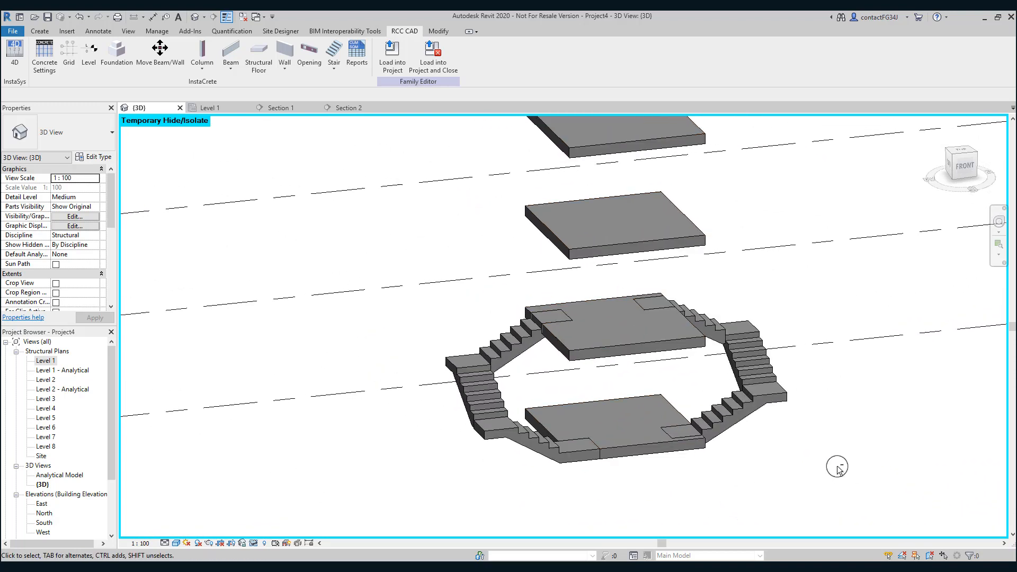
middle_click_drag(836, 466, 722, 408, "shift")
middle_click_drag(608, 404, 602, 452)
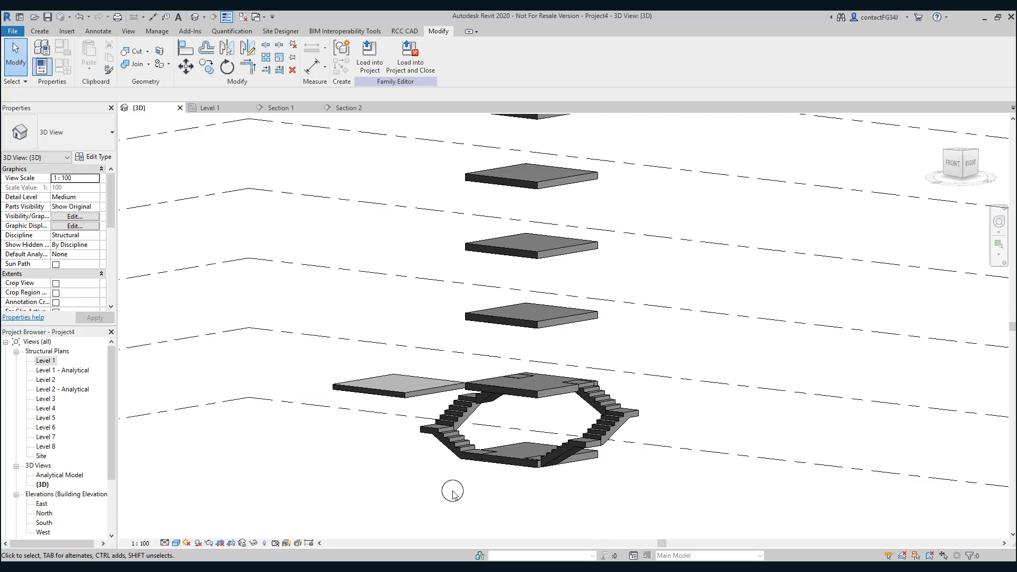
middle_click_drag(654, 402, 740, 344, "shift")
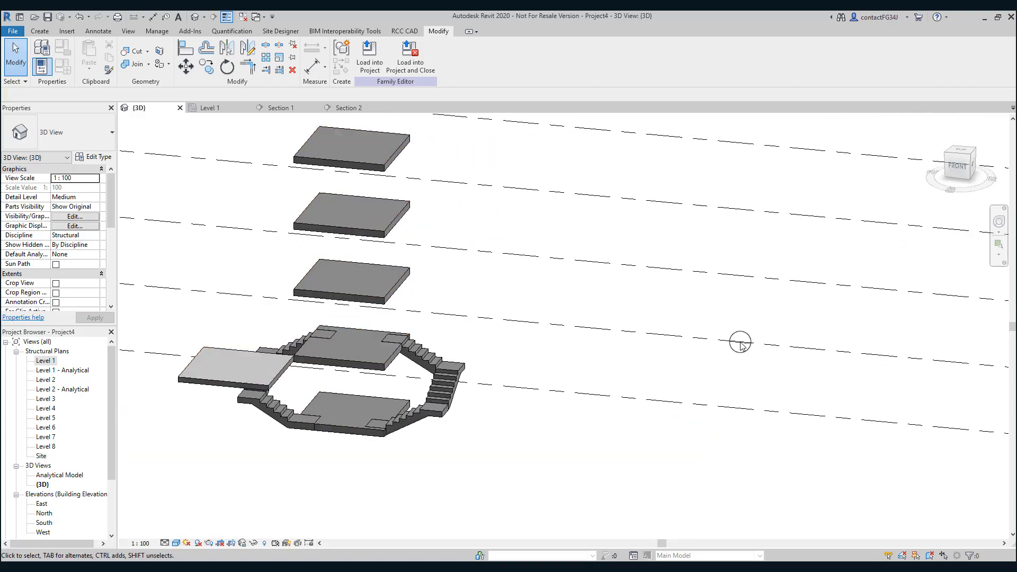
middle_click_drag(566, 357, 763, 375)
middle_click_drag(670, 472, 629, 456, "shift")
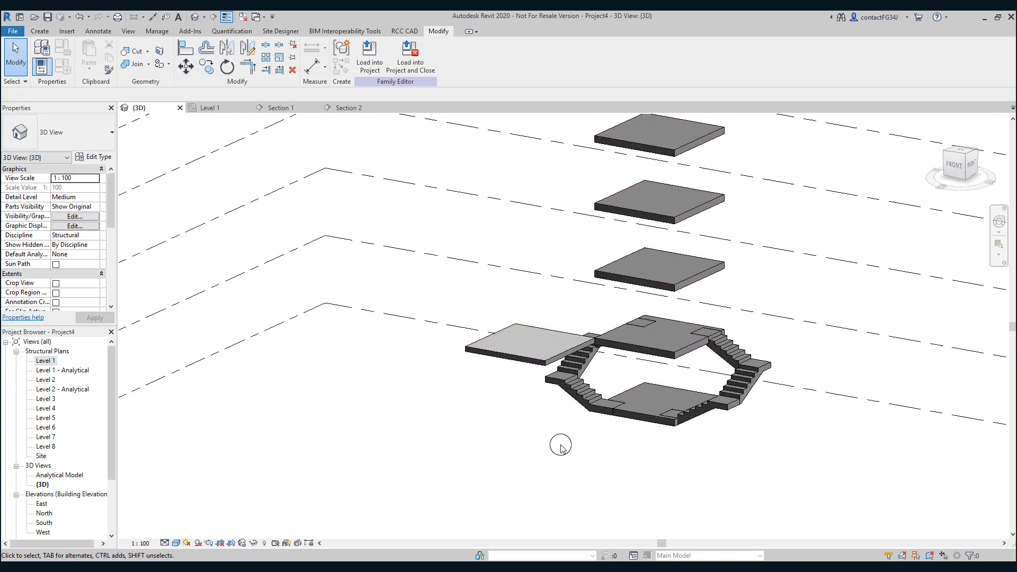
middle_click_drag(561, 447, 602, 460)
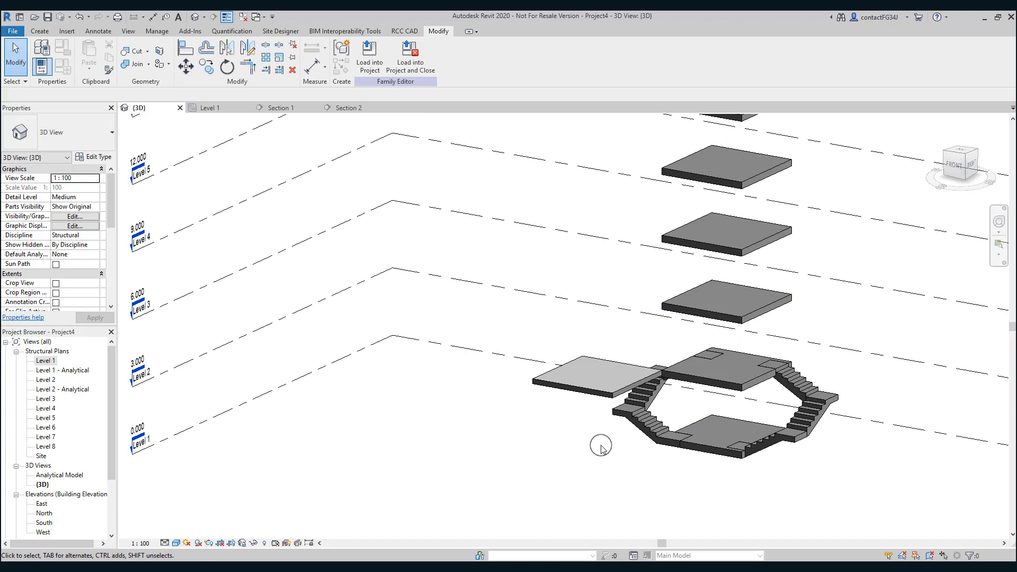
scroll(601, 447, "up", 3)
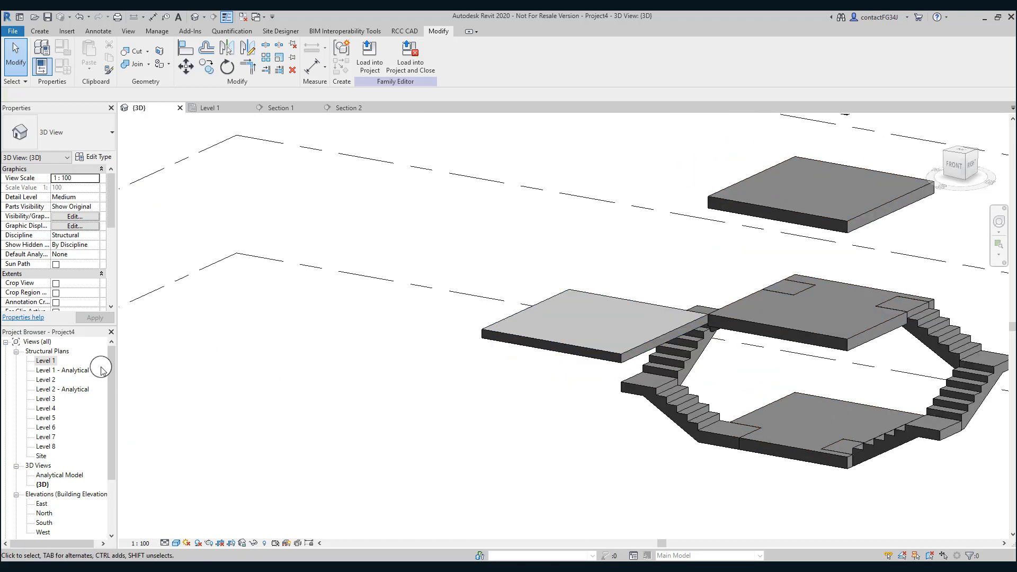
Select the separate Level 2 slab beside the stairs and open the Level 2 structural plan.
left_click(45, 361)
left_click(49, 380)
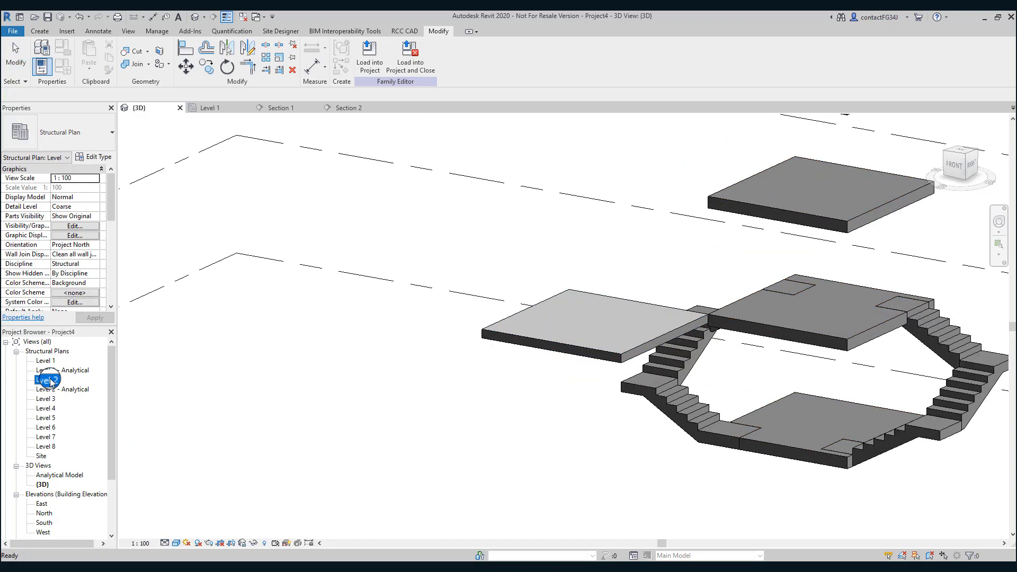
scroll(531, 408, "down", 3)
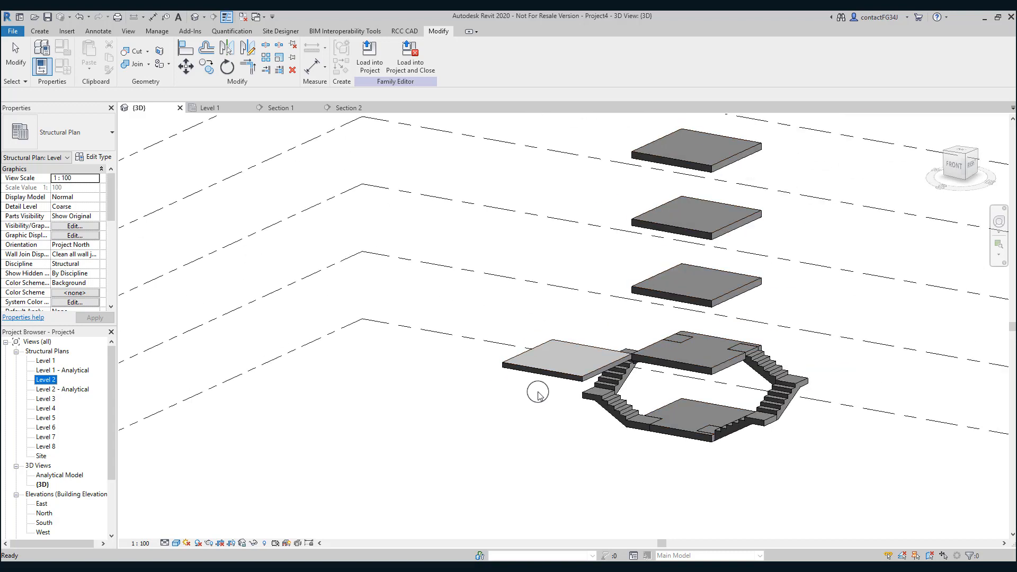
left_click(528, 387)
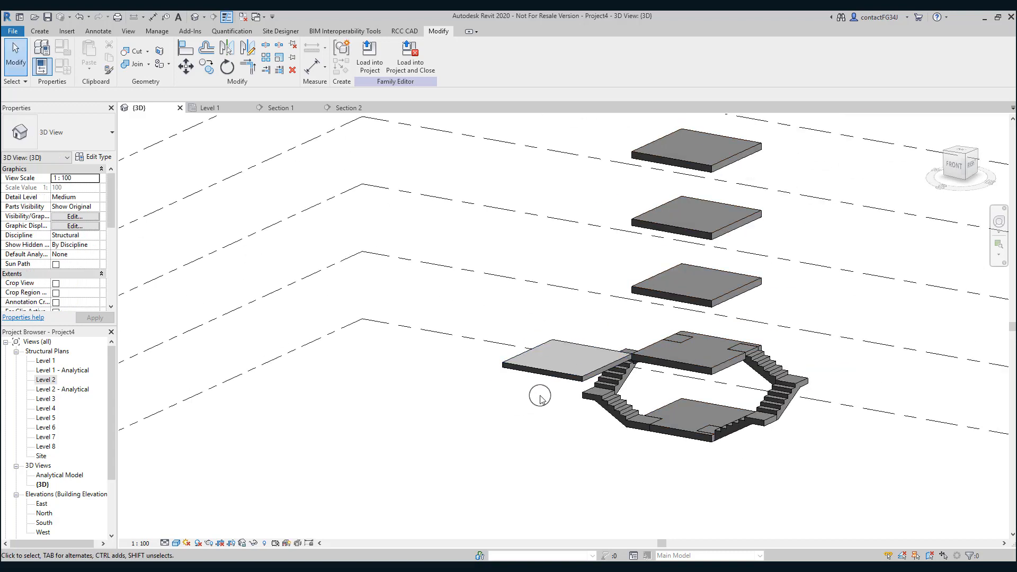
left_click_drag(539, 393, 511, 371)
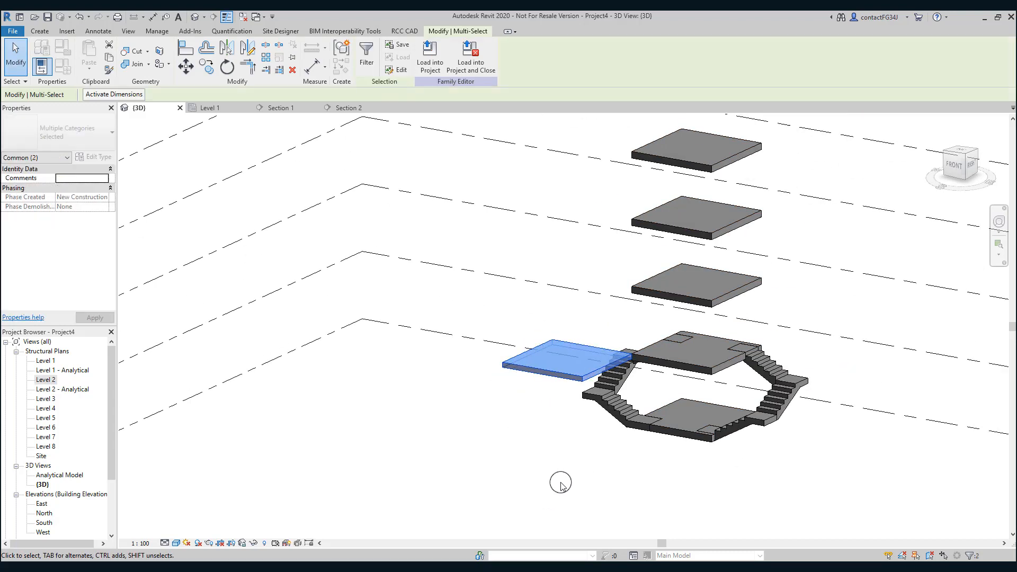
left_click(553, 448)
left_click(538, 374)
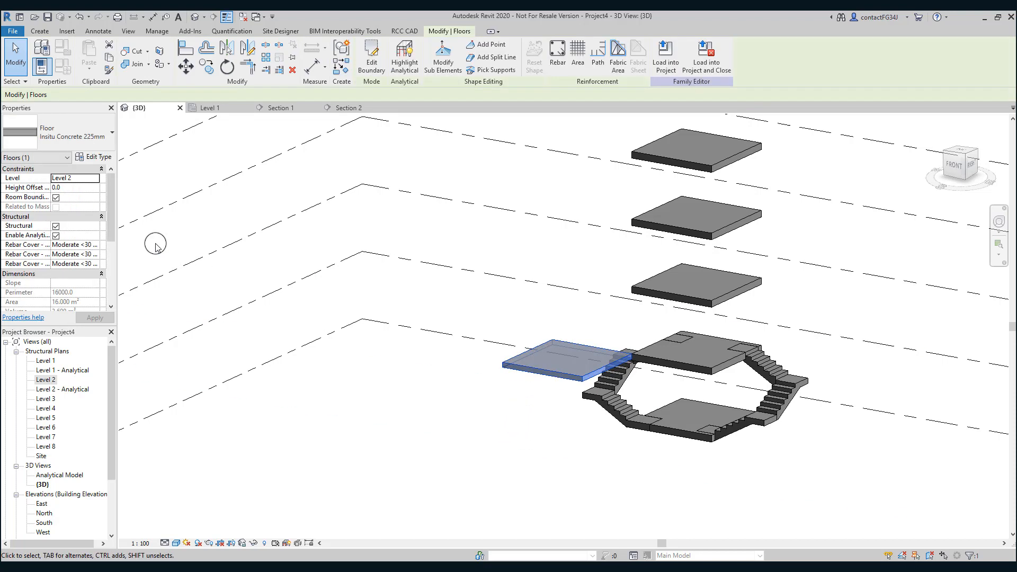
double_click(48, 380)
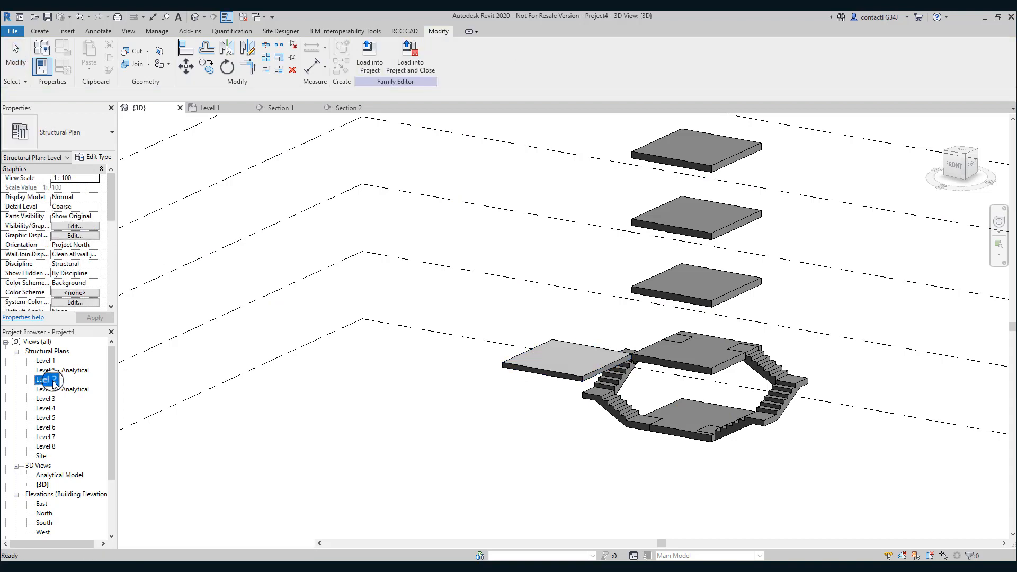
scroll(426, 467, "up", 5)
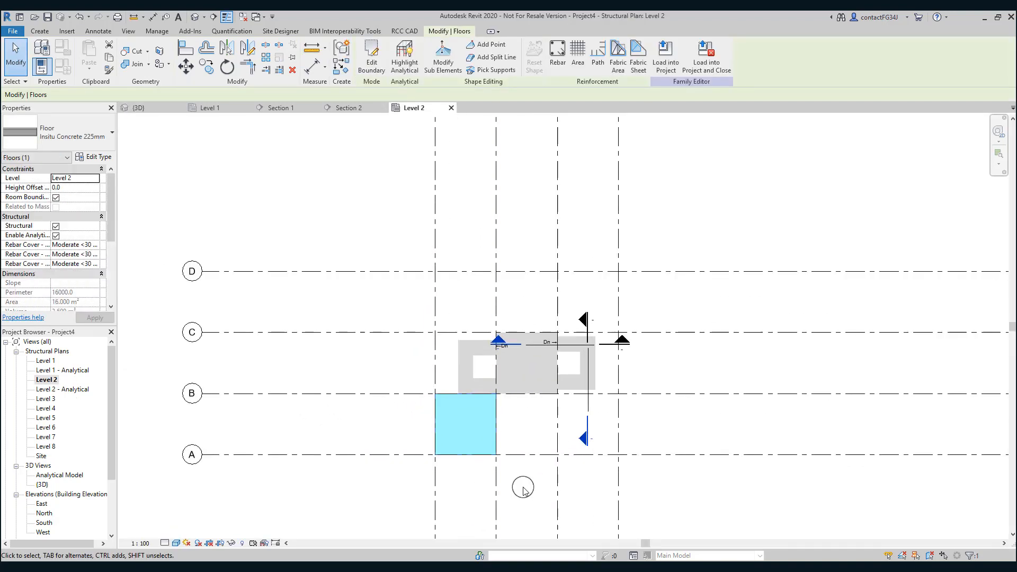
middle_click_drag(522, 486, 579, 411)
left_click(579, 411)
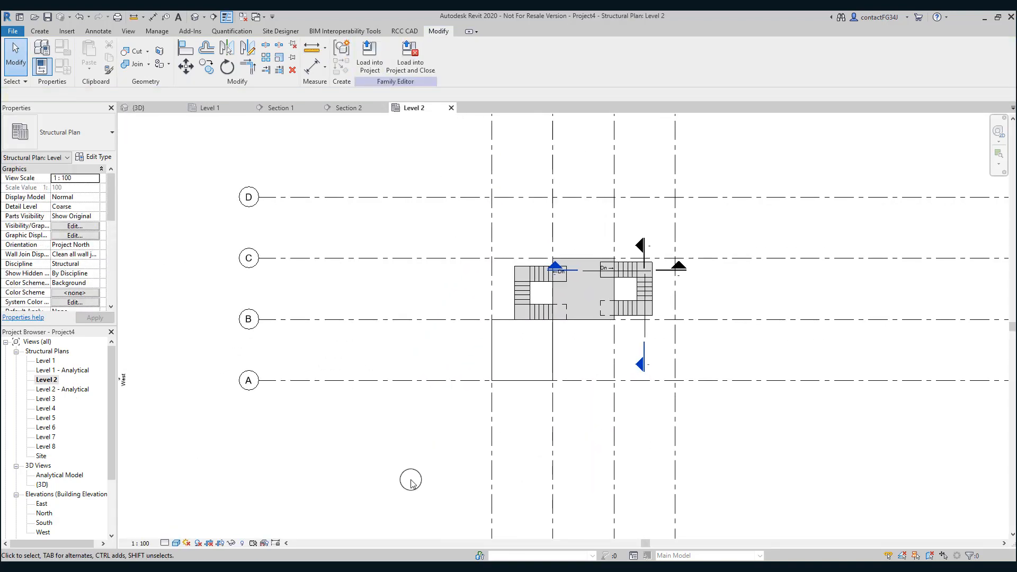
Set the Level 2 plan's visual style to Shaded and select the slab between grids A and B.
left_click(176, 542)
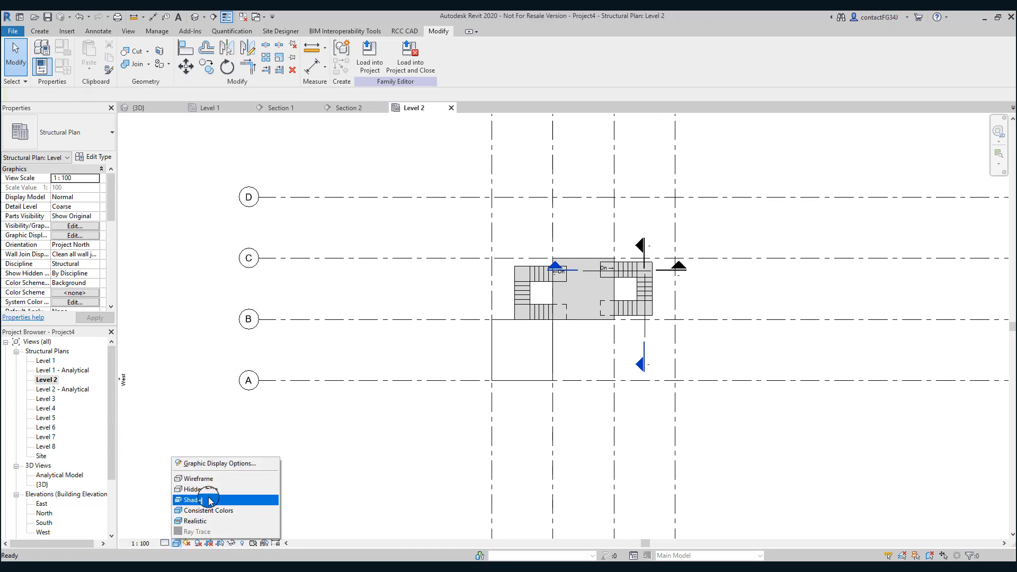
left_click(211, 501)
left_click(537, 385)
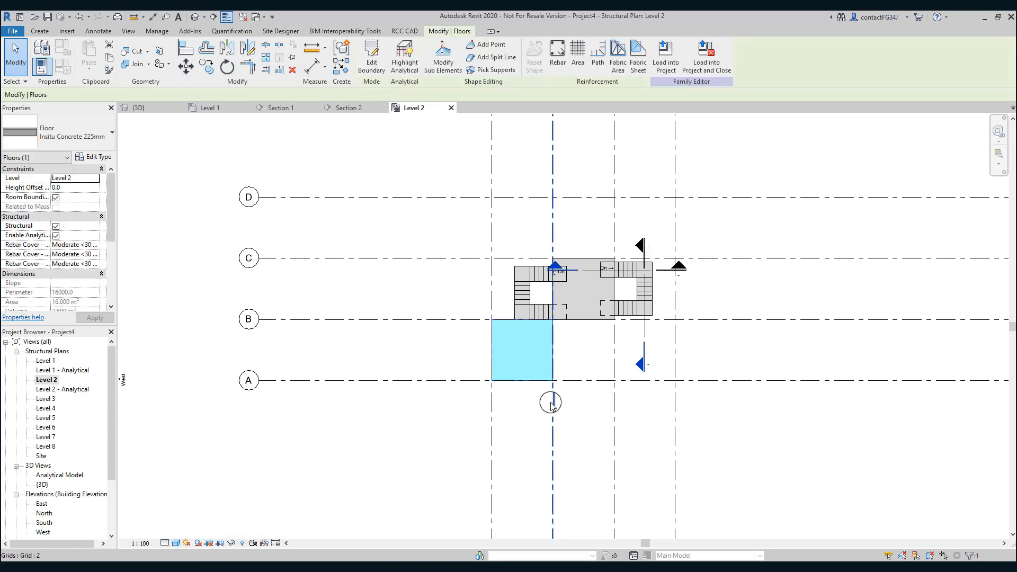
middle_click_drag(570, 408, 547, 379)
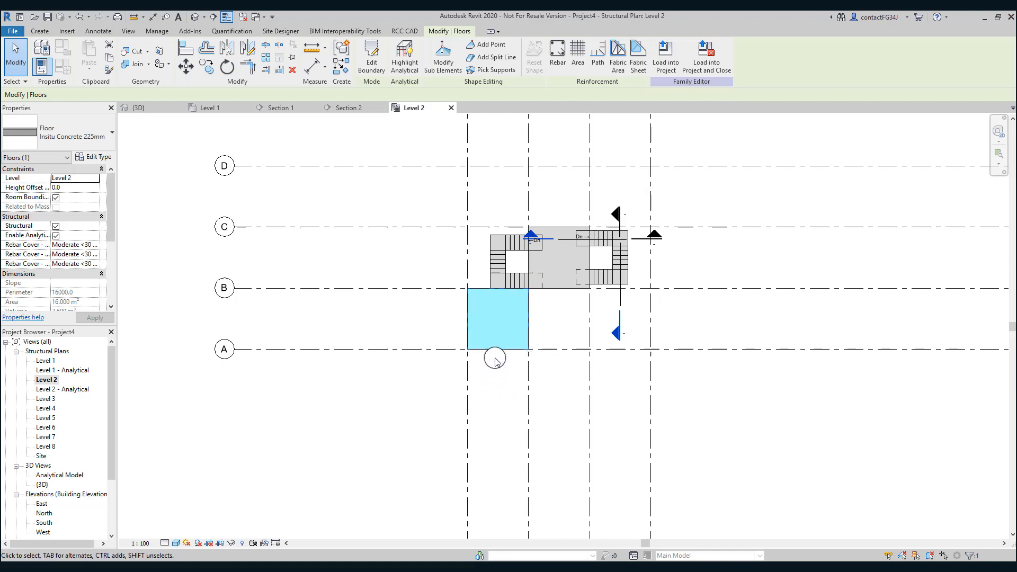
middle_click_drag(538, 422, 515, 424)
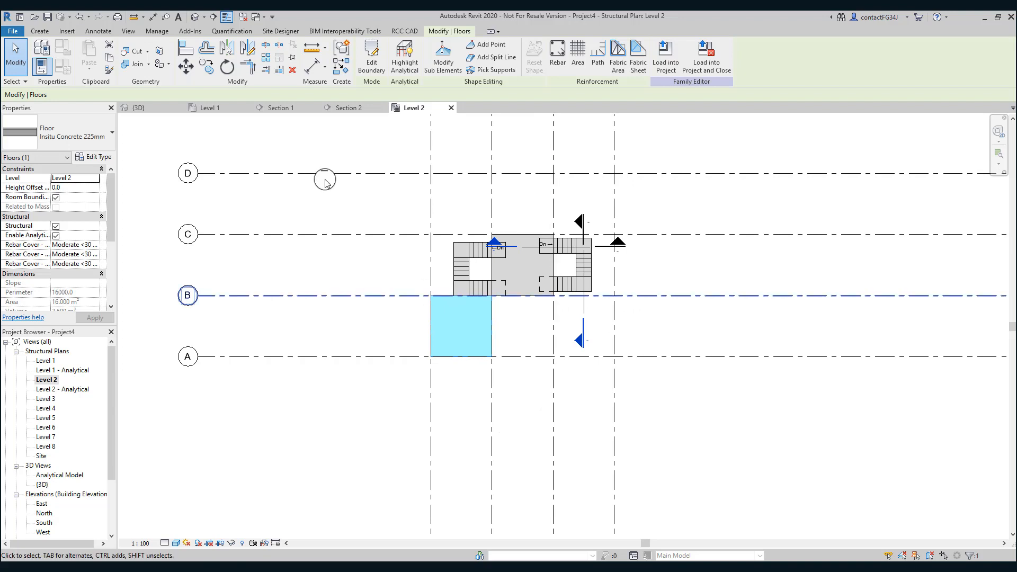
Compare the separate slab's position relative to the stairs and grids in the 3D view and the Level 2 plan.
left_click(195, 21)
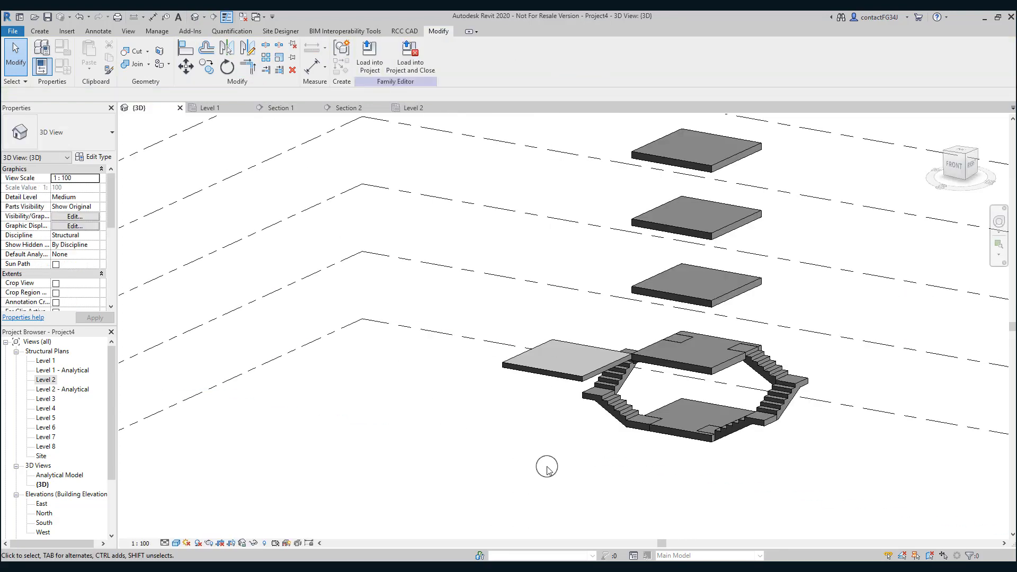
double_click(45, 380)
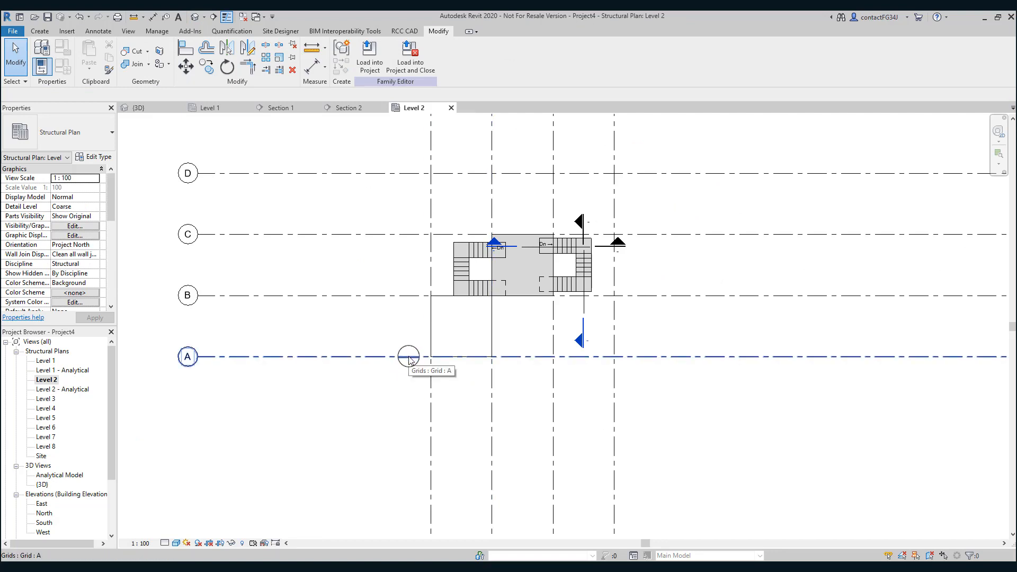
left_click(195, 16)
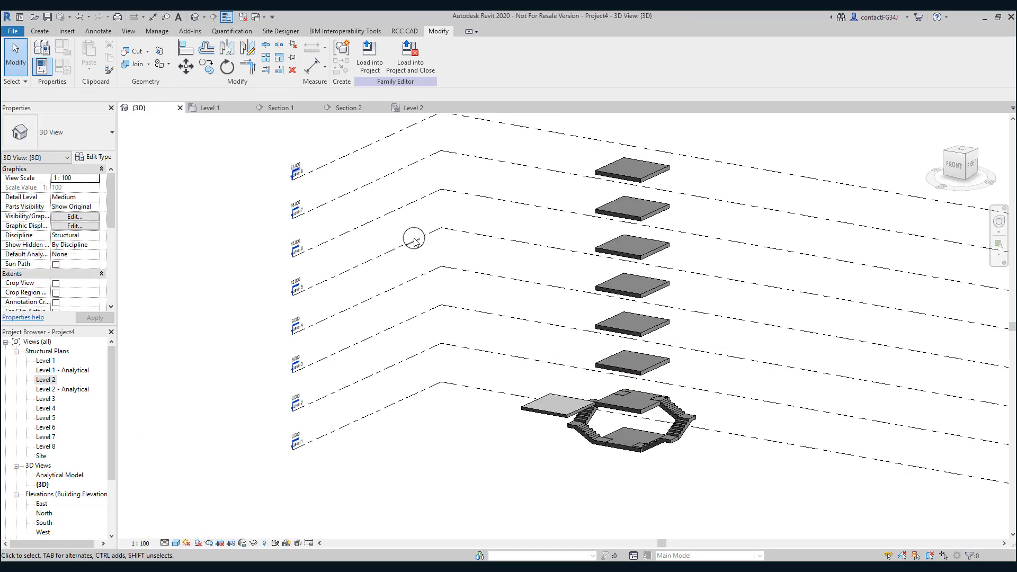
scroll(516, 290, "down", 2)
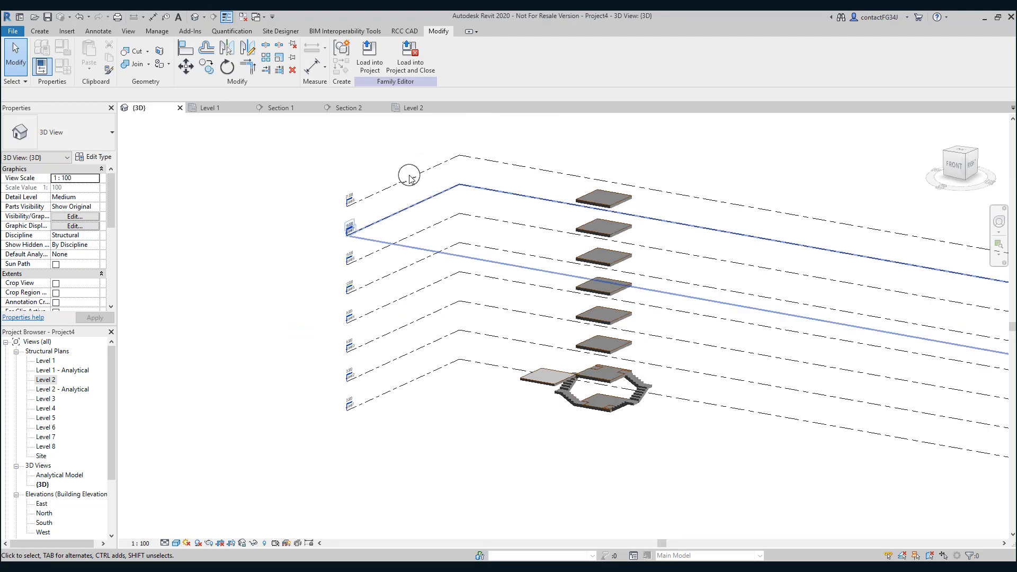
Start a new RCC CAD U Shape Stair located at E.W. grid A and N.S. grid 2.
left_click(412, 33)
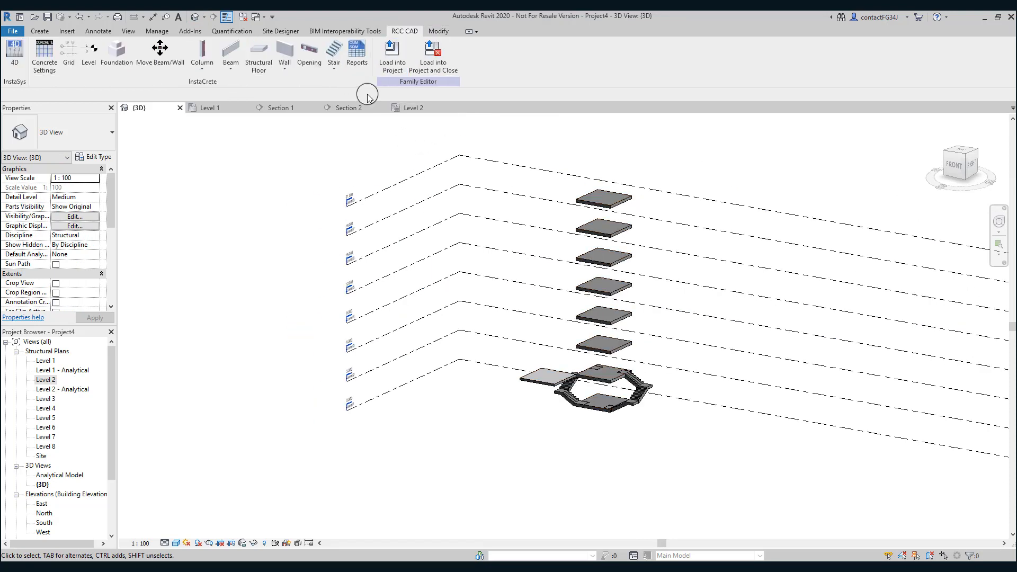
left_click(334, 63)
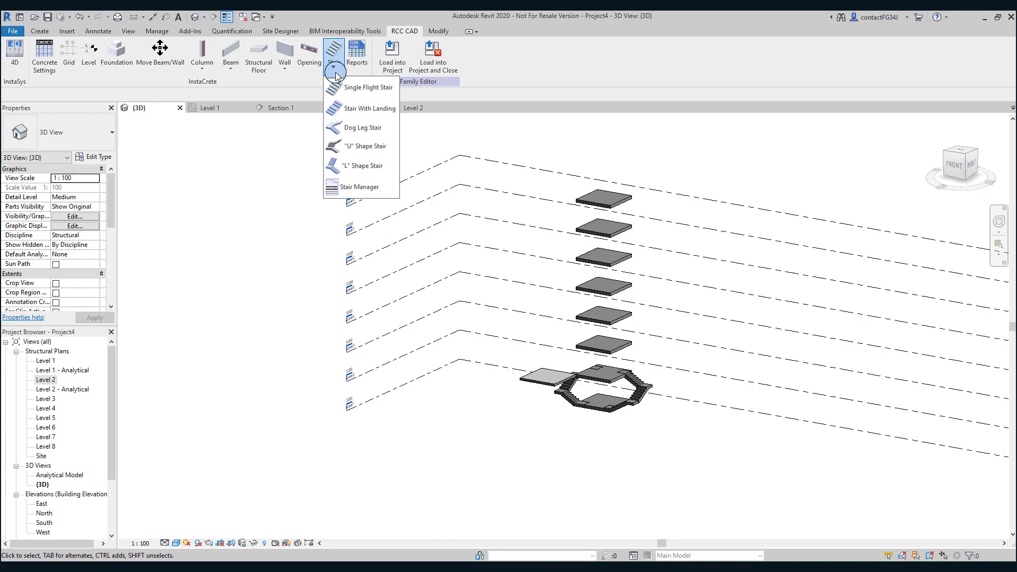
left_click(355, 148)
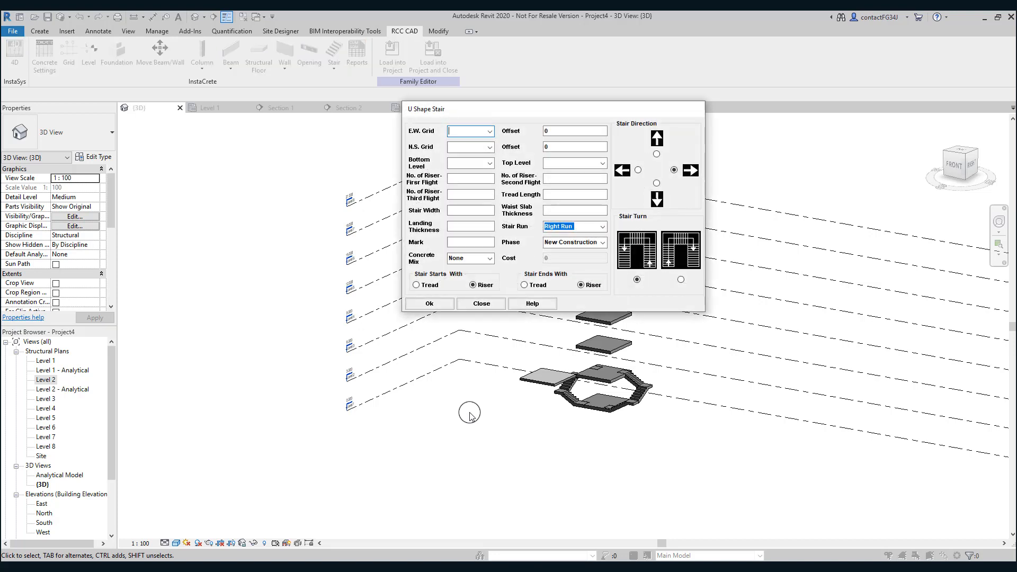
left_click(489, 132)
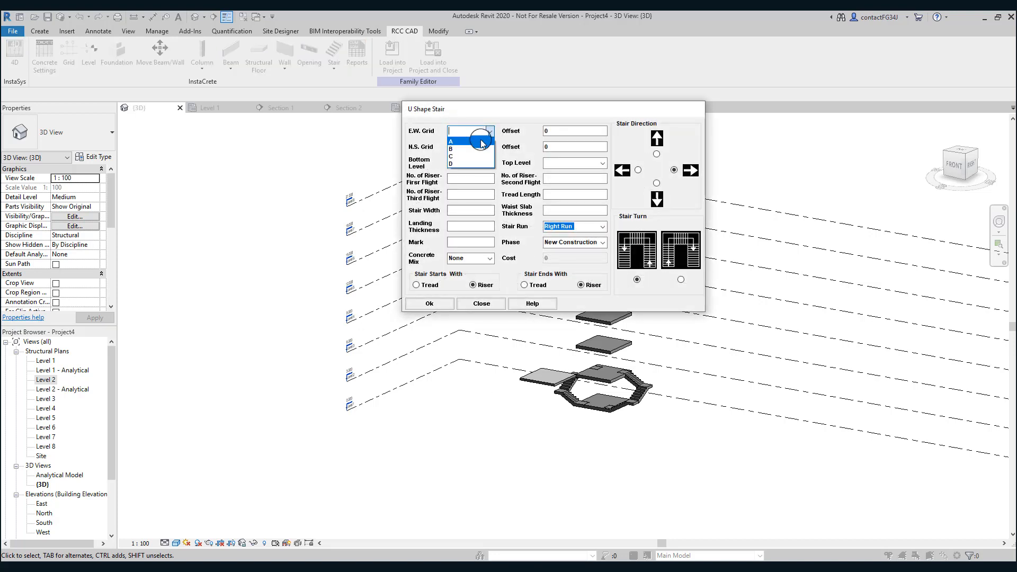
left_click(481, 142)
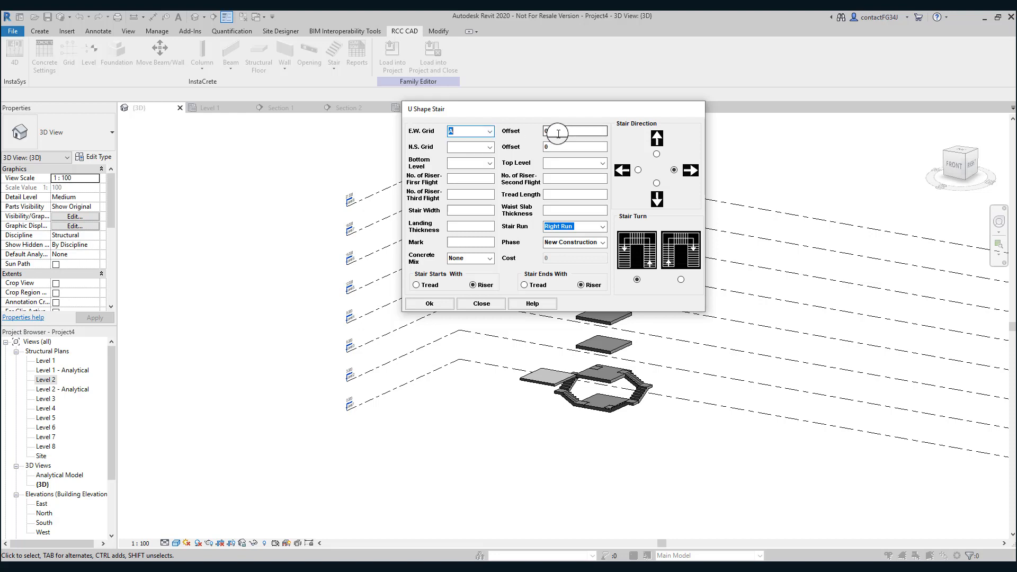
left_click(490, 147)
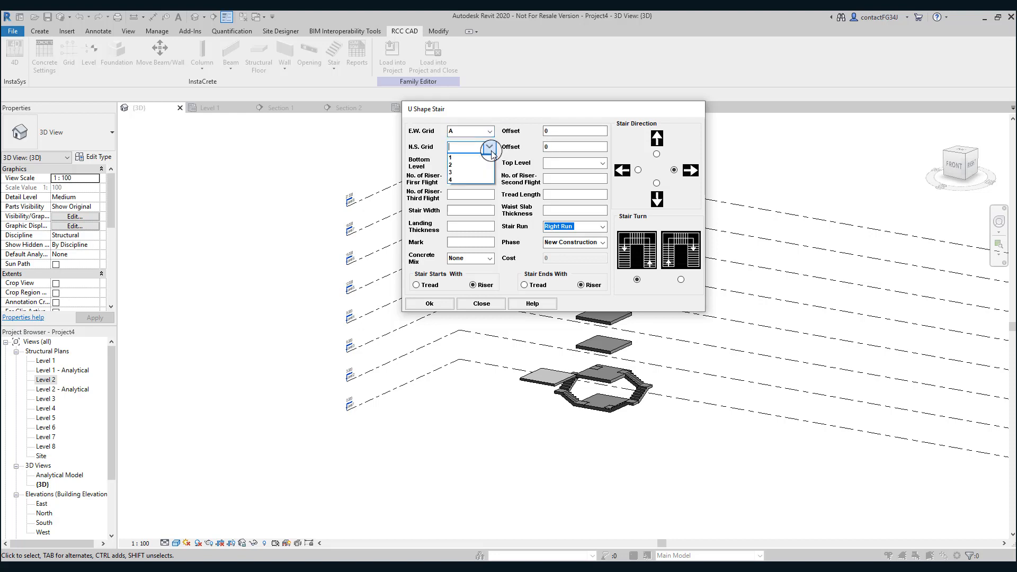
left_click(470, 165)
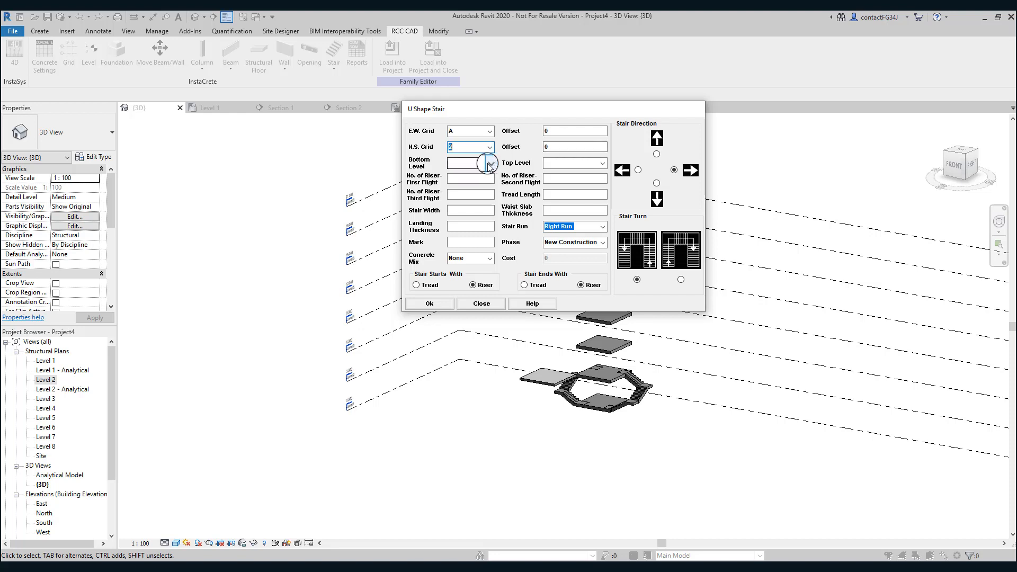
Set the new stair's bottom level to Level 1 and top level to Level 2.
left_click(489, 164)
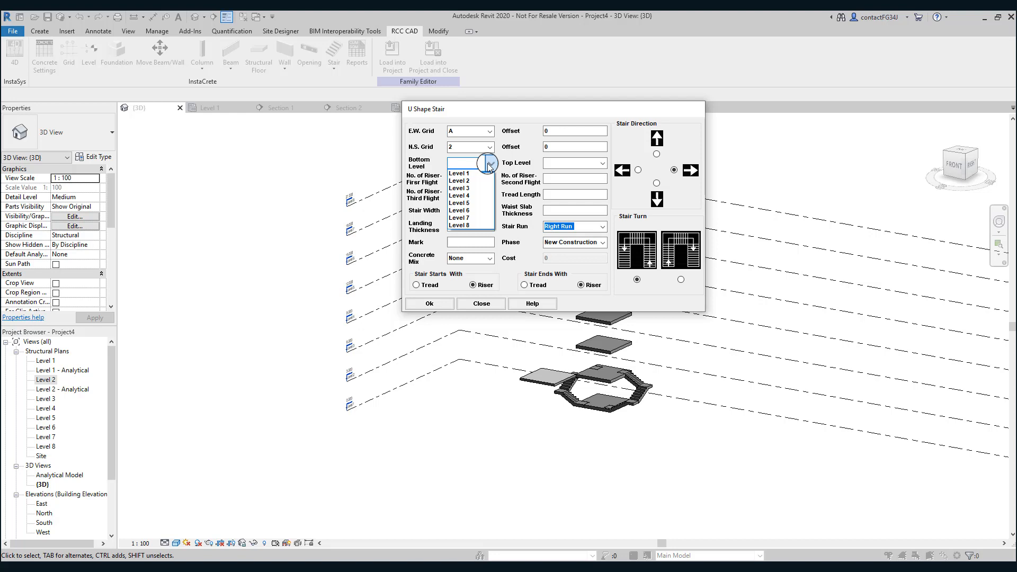
left_click(475, 174)
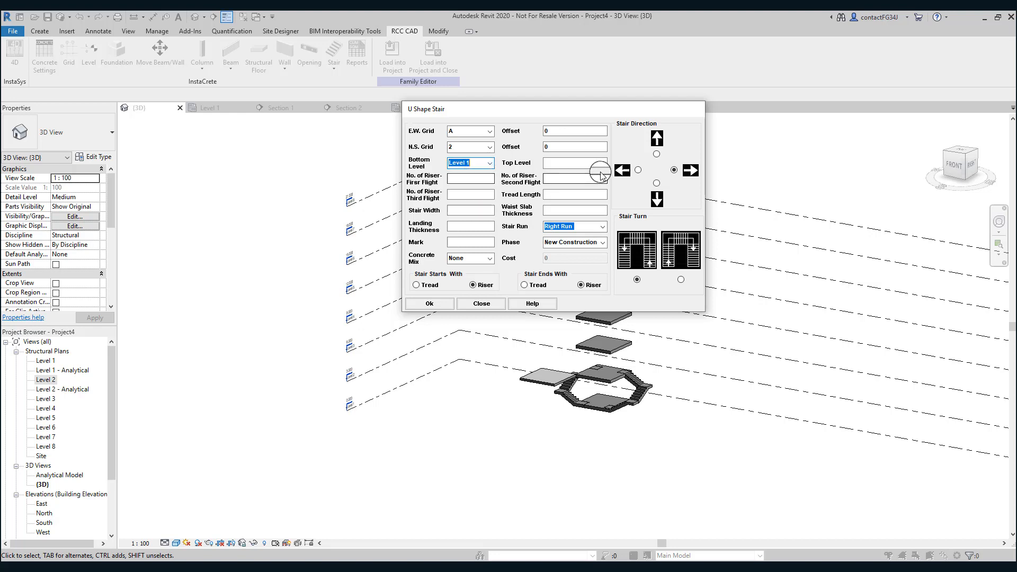
left_click(602, 163)
left_click(574, 182)
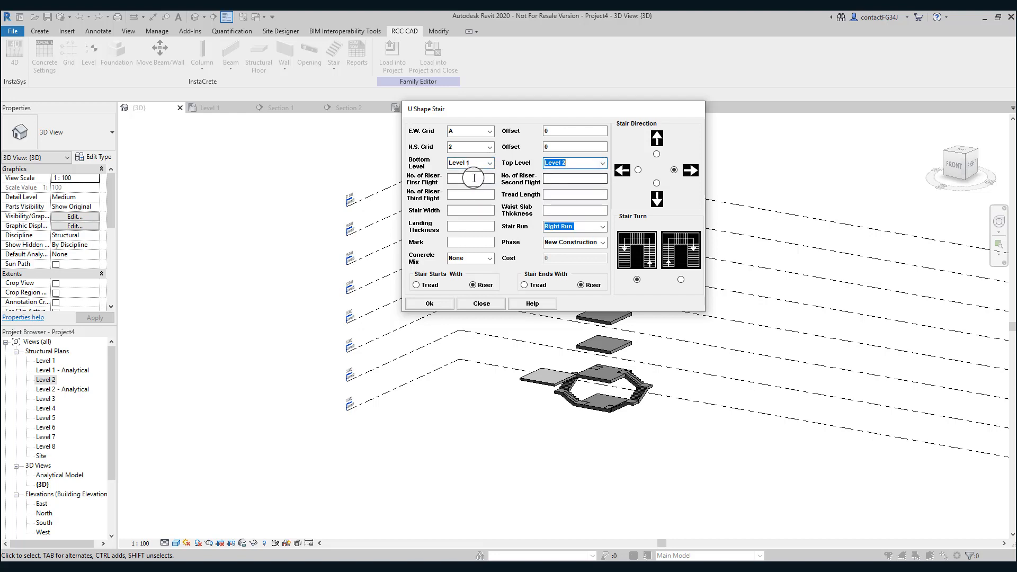
Give the first, second and third flights 5, 6 and 5 risers, and make the stair start and end with a tread.
left_click(474, 178)
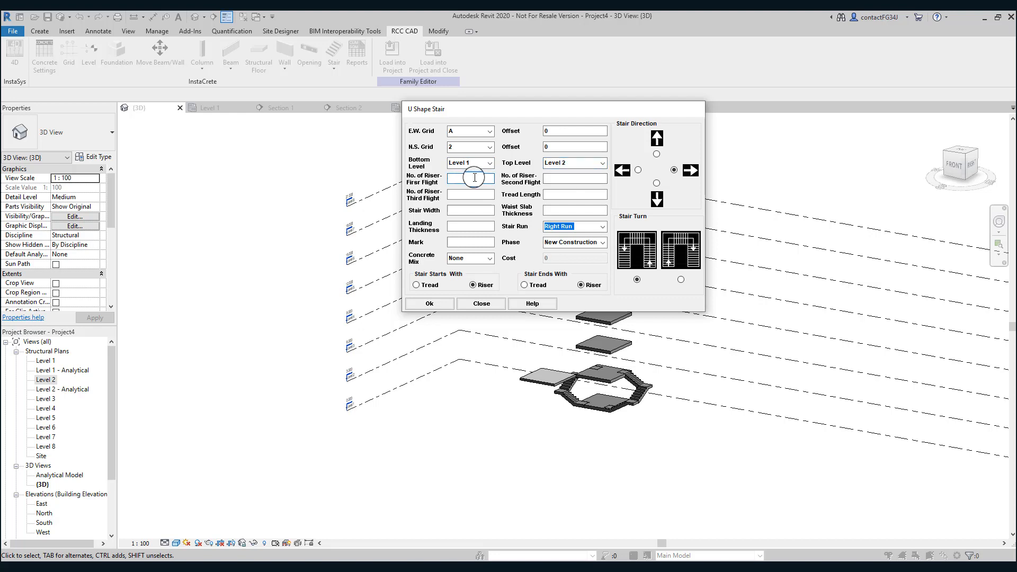
type("5")
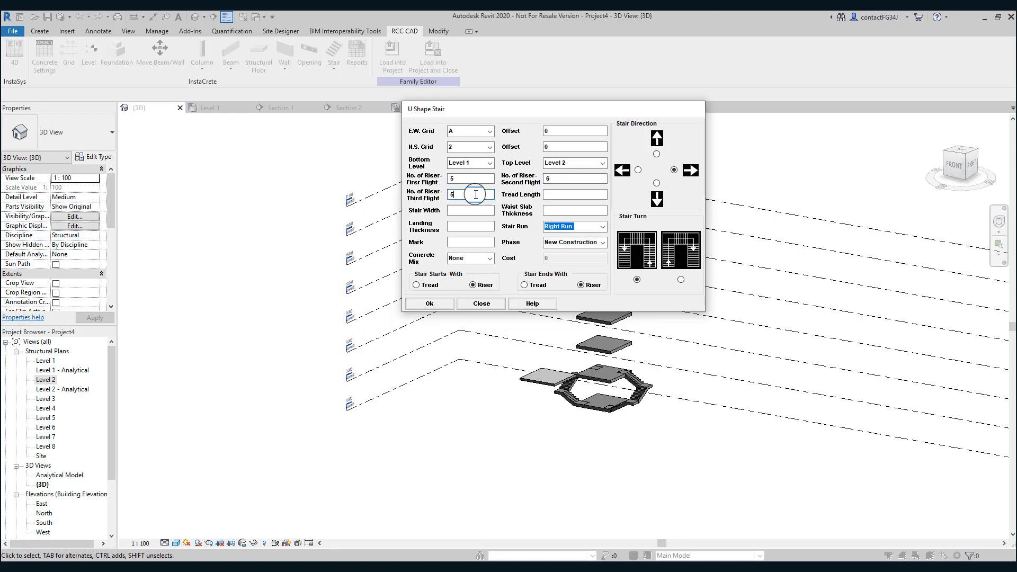
left_click(435, 285)
left_click(536, 286)
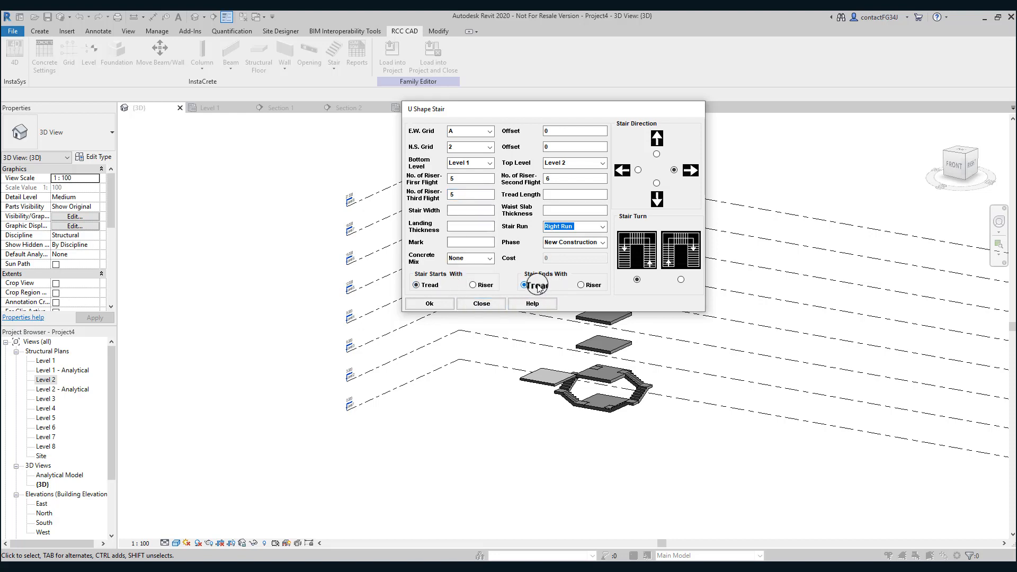
Set the stair's tread length to 300, stair width to 1000, waist slab thickness to 275 and landing thickness to 265.
left_click(552, 196)
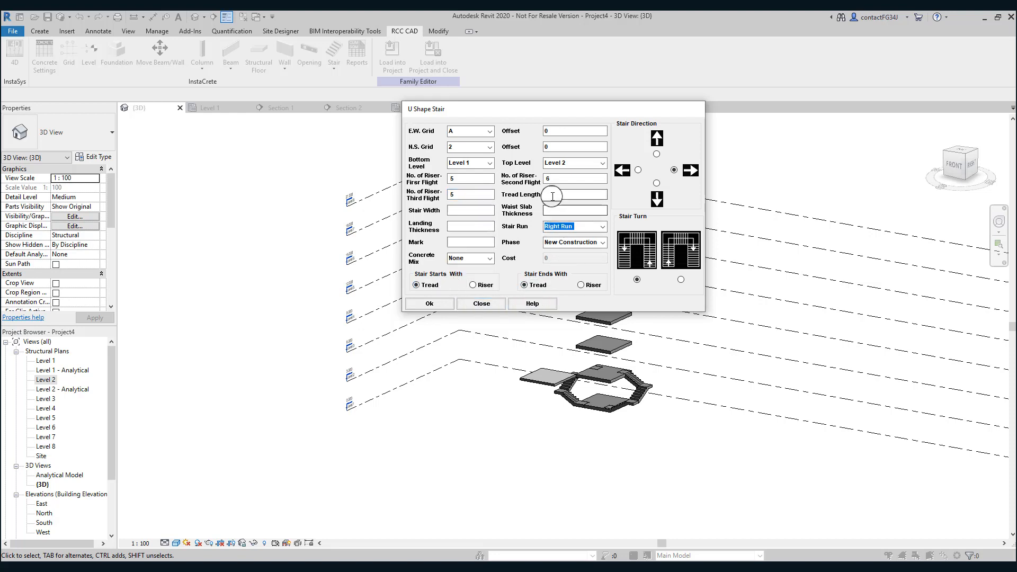
type("300")
left_click(476, 209)
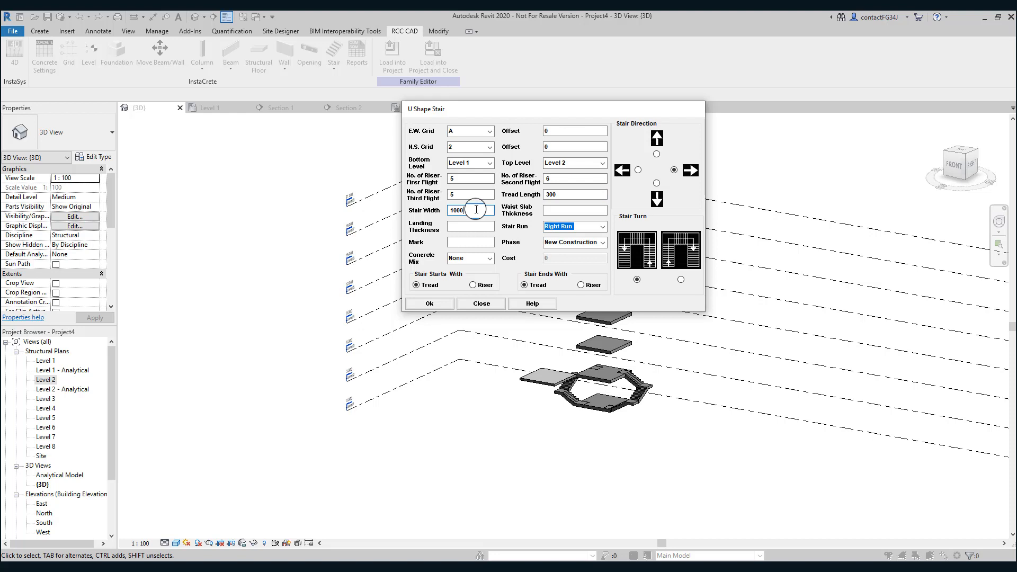
type("1000")
left_click(561, 208)
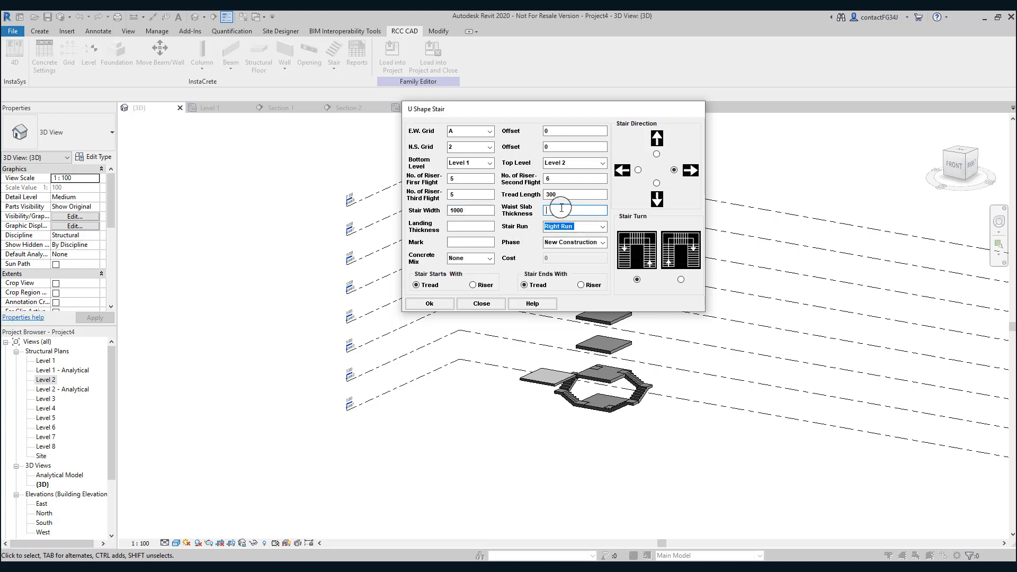
type("275")
left_click(480, 226)
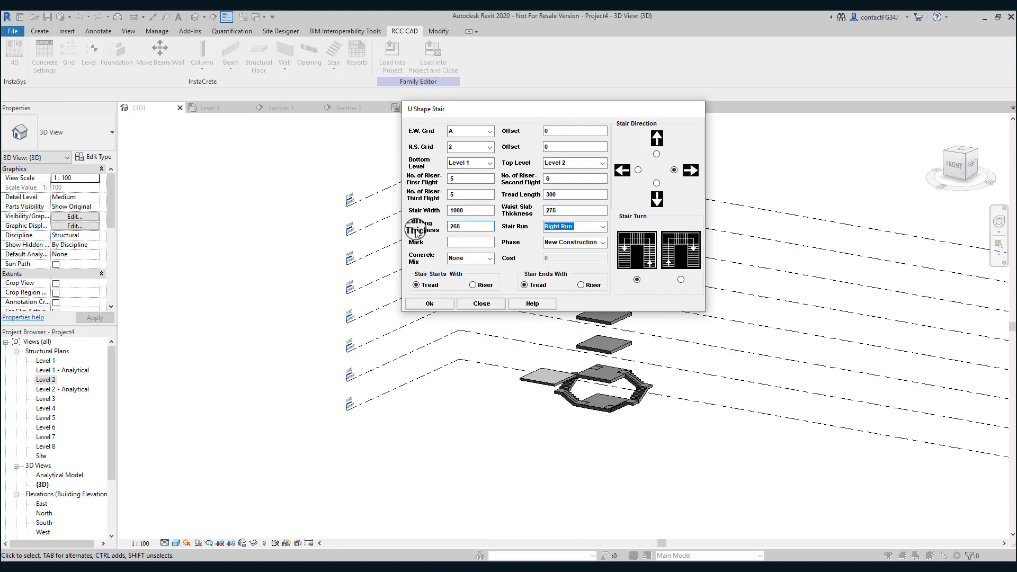
Set the stair run to Left Run, choose the second stair turn diagram and point the stair direction down.
left_click(601, 229)
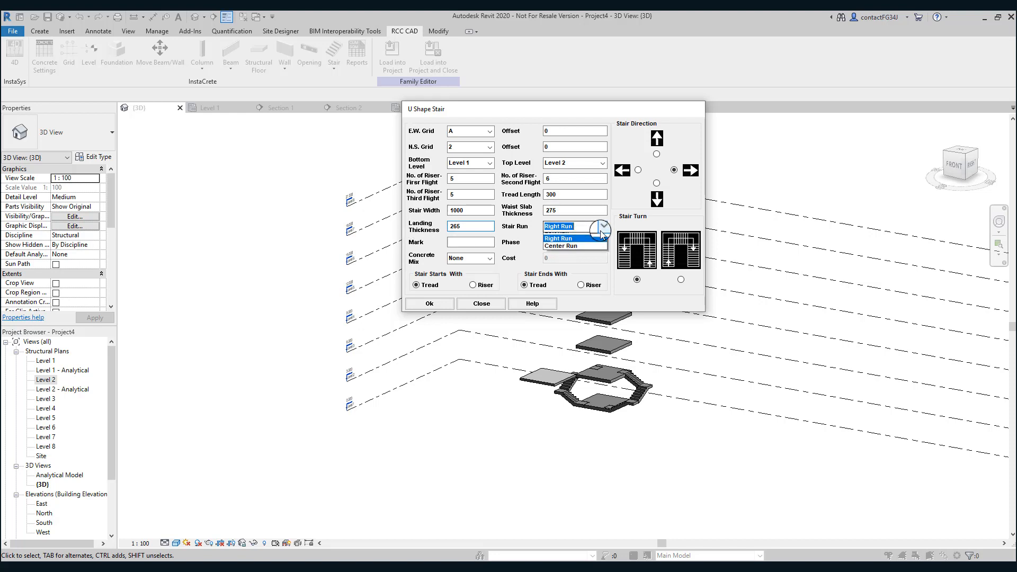
left_click(596, 236)
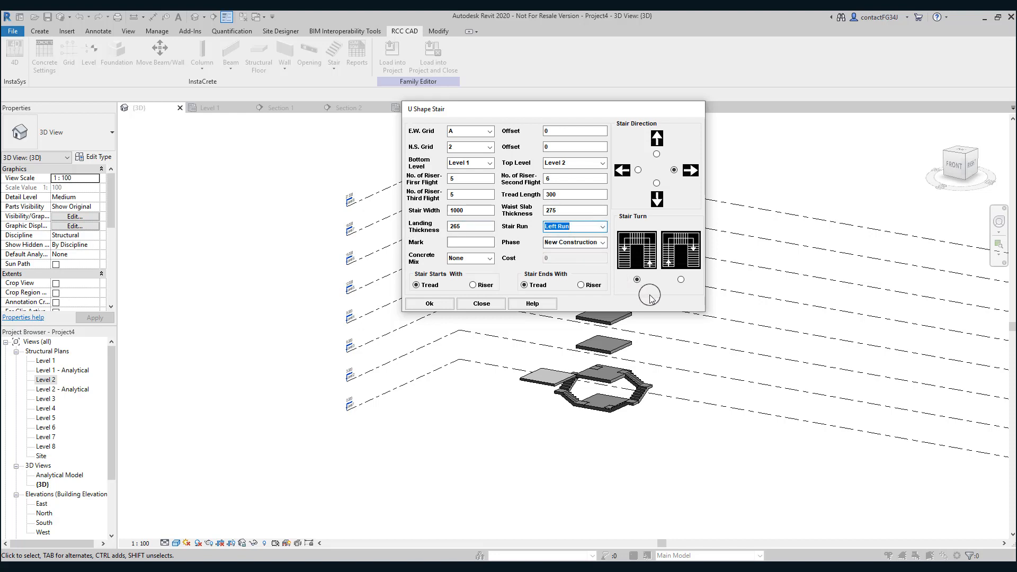
left_click(681, 280)
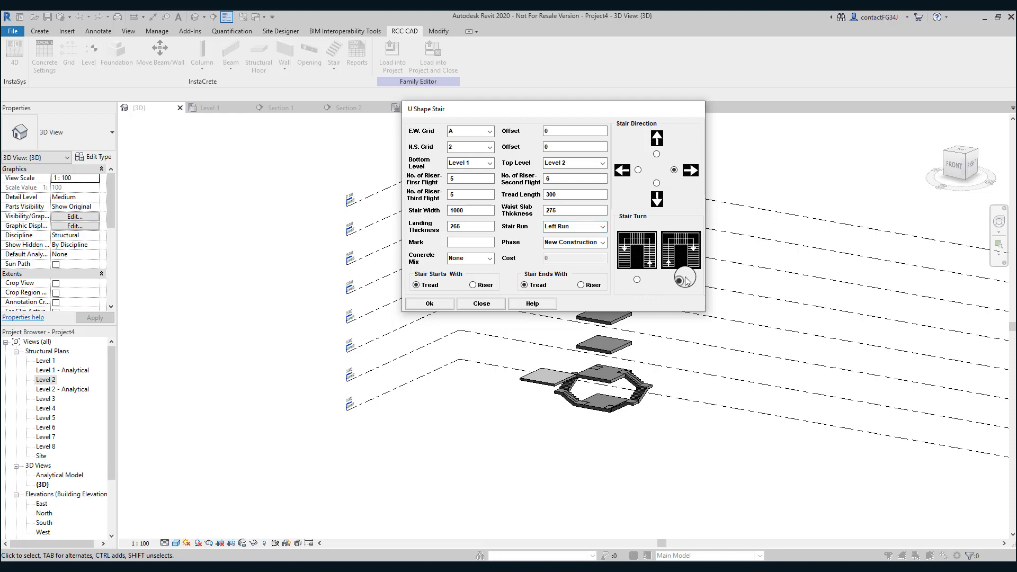
left_click(657, 183)
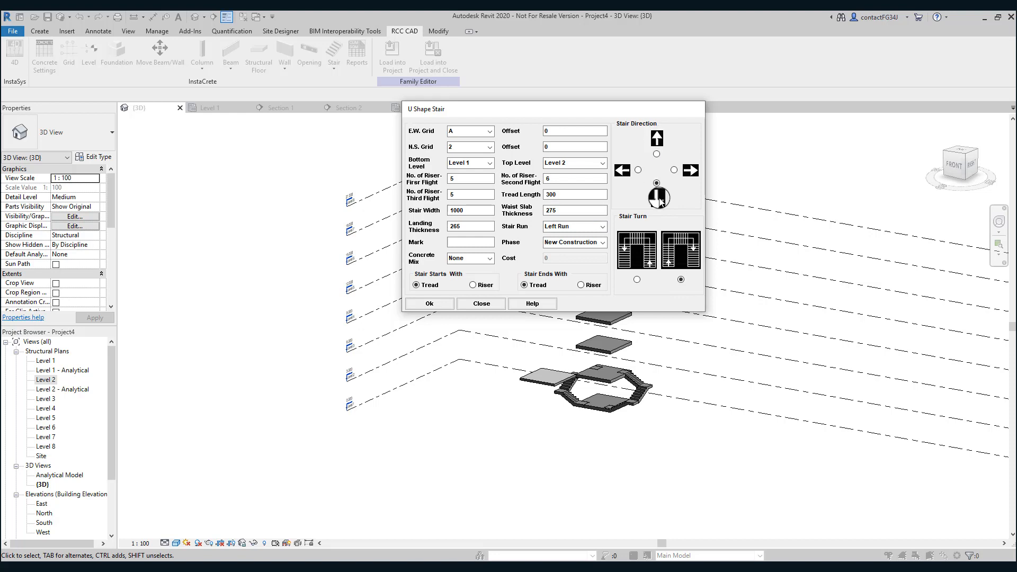
Give the stair the mark stair3, keep its end set to Tread and confirm the stair settings.
left_click(480, 243)
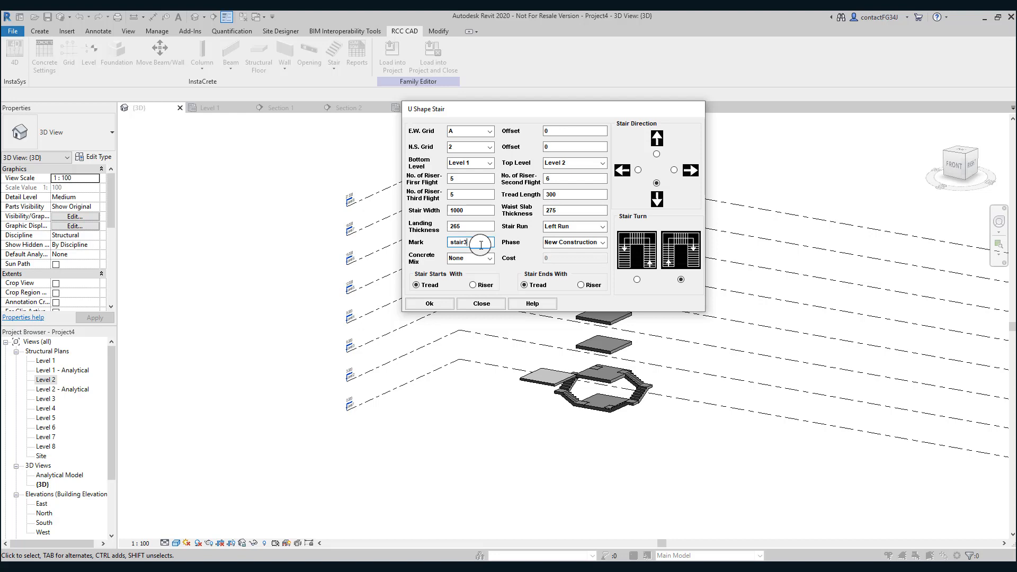
left_click(525, 285)
left_click(439, 305)
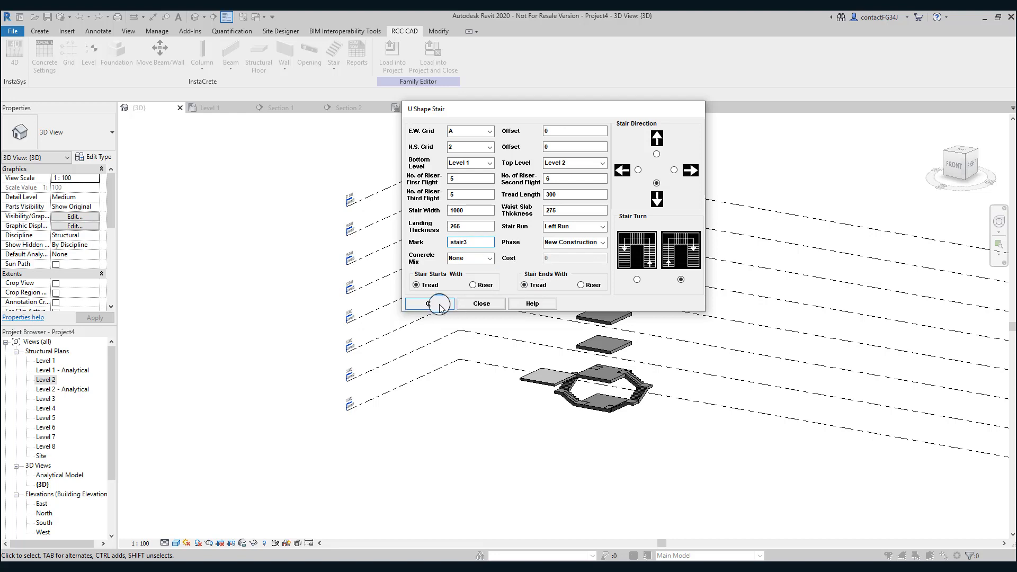
left_click(440, 305)
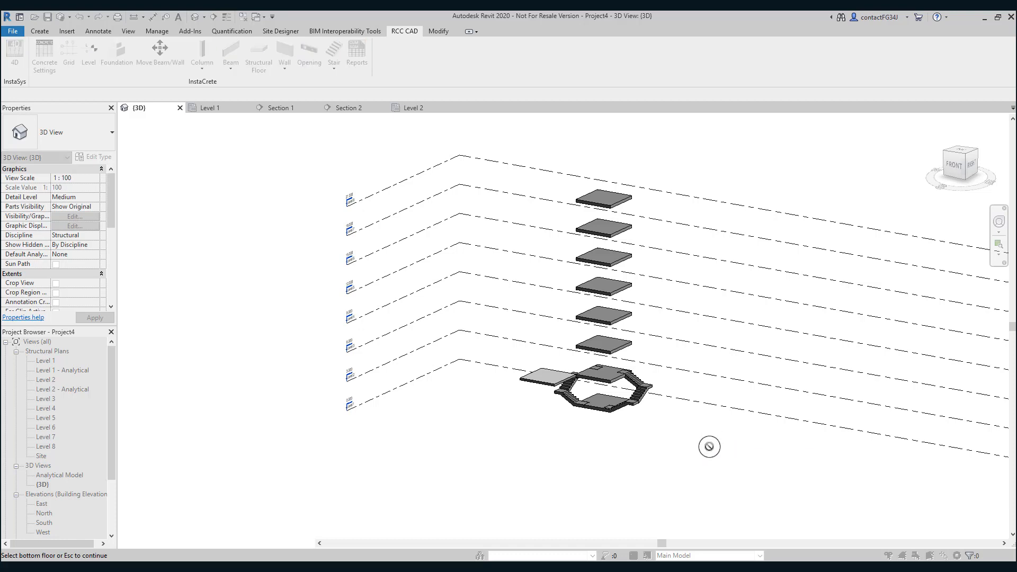
Skip the bottom floor and pick the separate Level 2 slab as the stair's top floor.
middle_click_drag(708, 447, 660, 449, "shift")
scroll(656, 414, "up", 5)
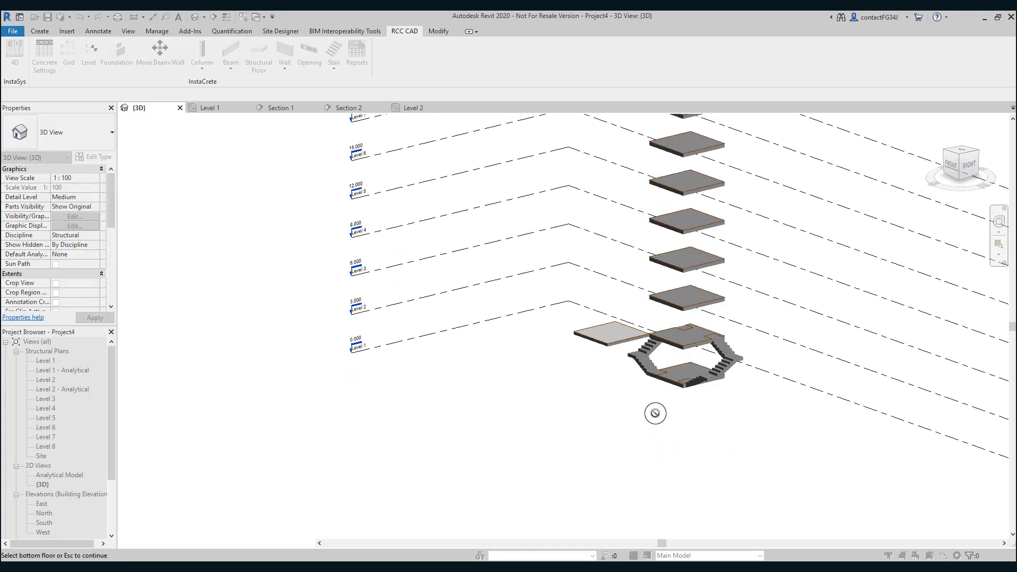
middle_click_drag(572, 365, 602, 420)
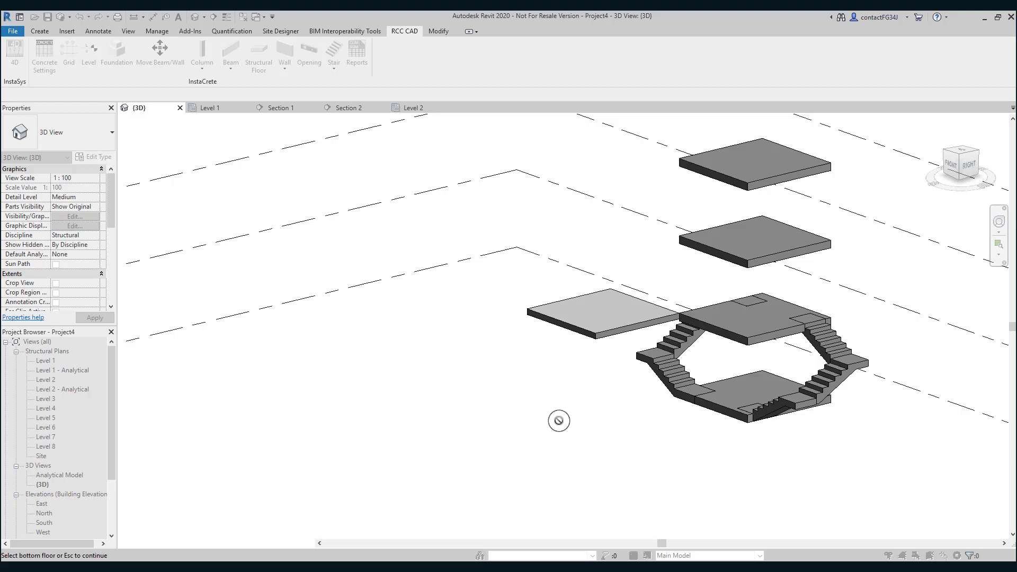
middle_click_drag(559, 421, 583, 436, "shift")
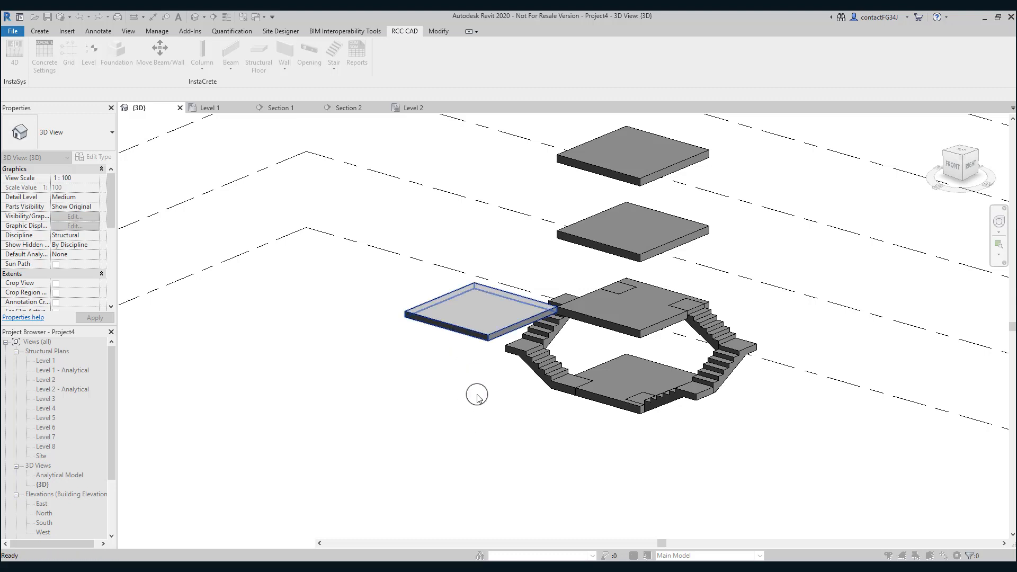
Save the new stair family as stair3 in the stair folder, basing the file name on stair2.
double_click(170, 160)
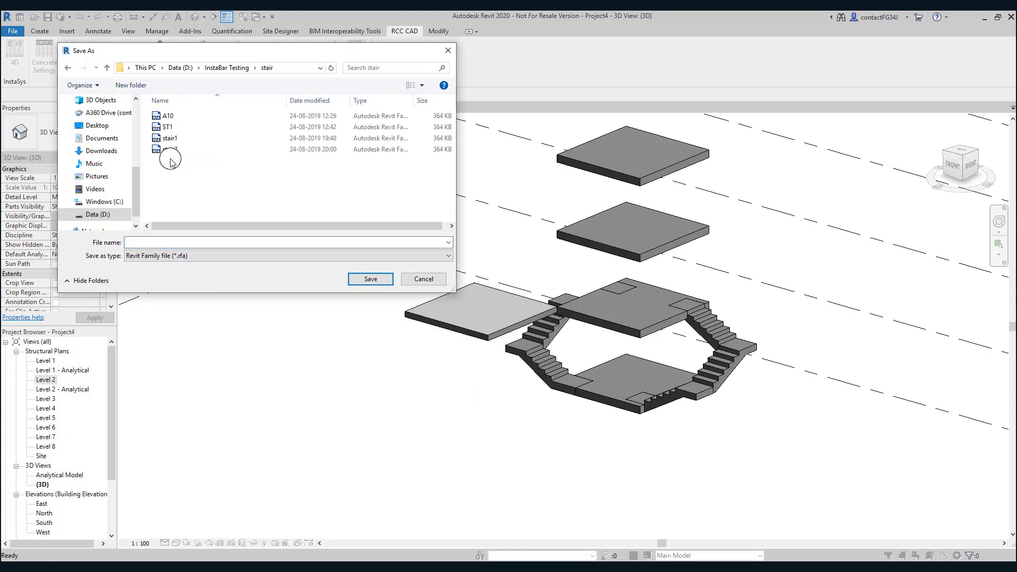
left_click(172, 150)
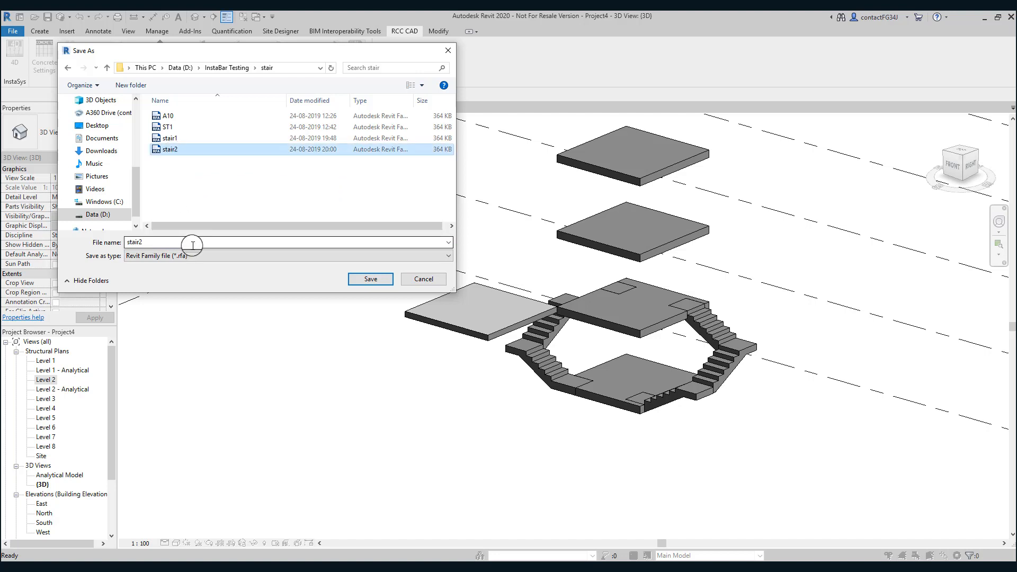
double_click(206, 242)
key("BackSpace")
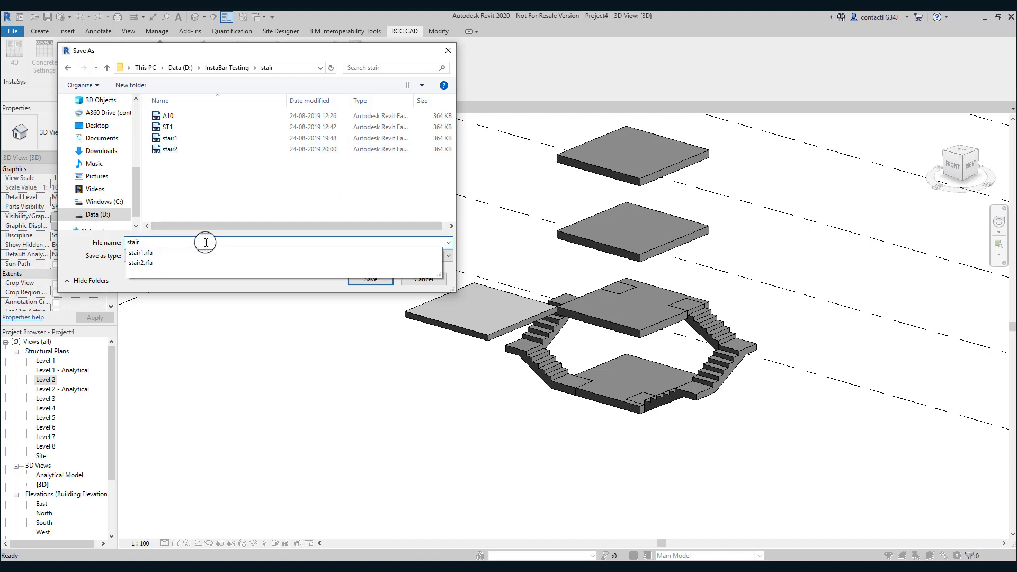
type("3")
left_click(370, 280)
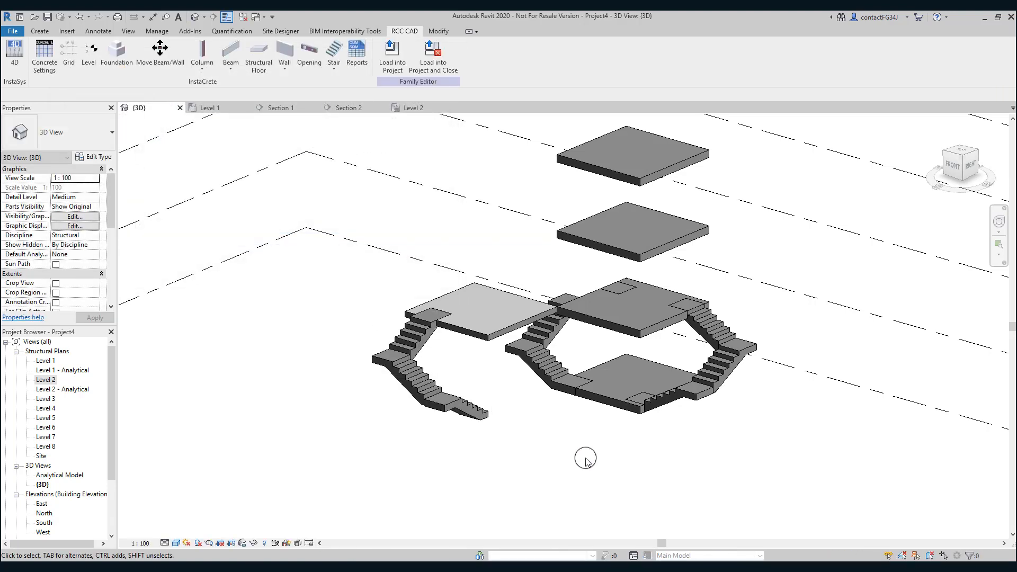
Examine the new stair's three flights and its connection to the separate Level 2 slab in the 3D view.
middle_click_drag(560, 449, 517, 450, "shift")
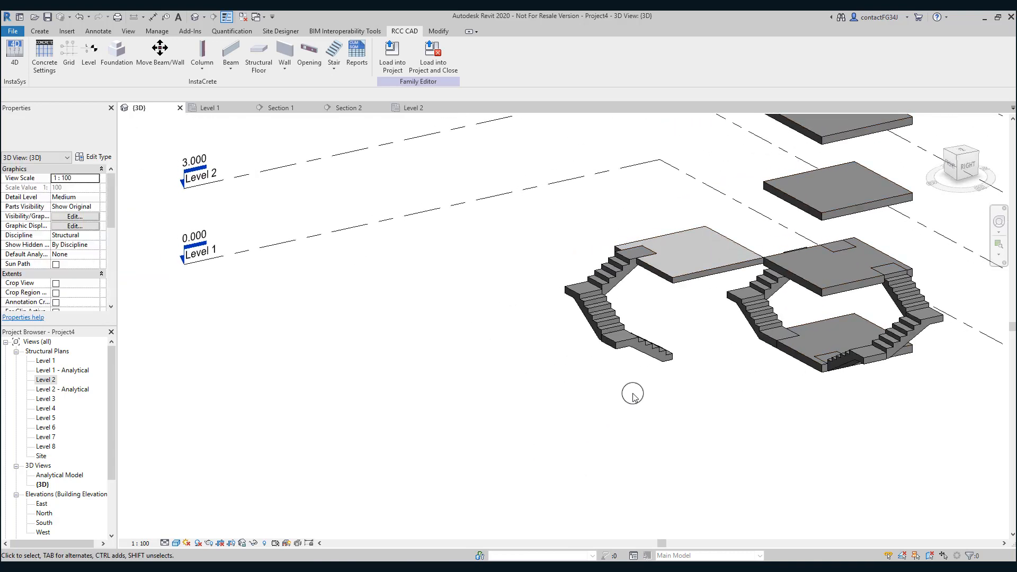
scroll(688, 348, "up", 6)
scroll(715, 430, "down", 5)
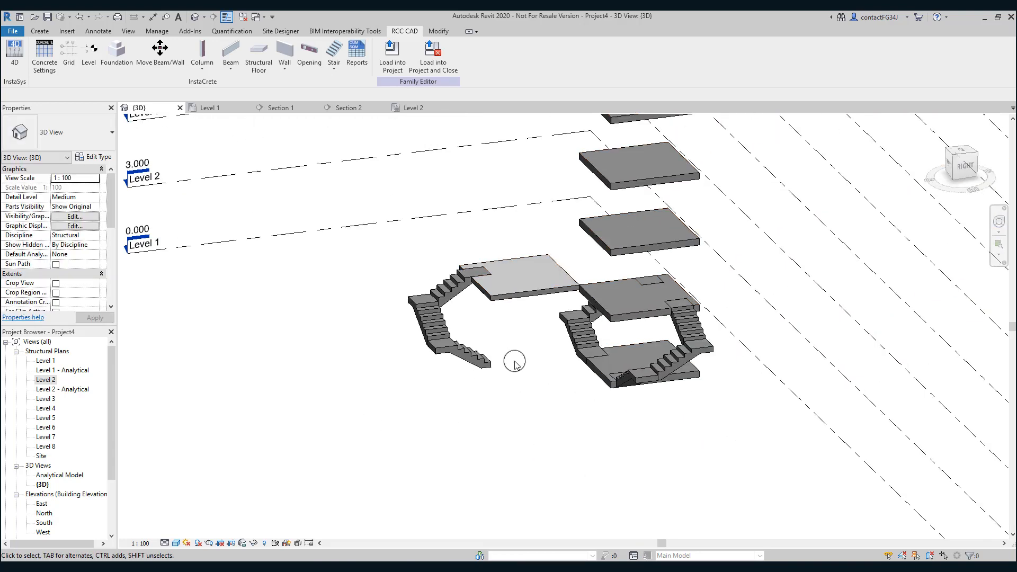
scroll(515, 358, "up", 3)
scroll(483, 371, "up", 5)
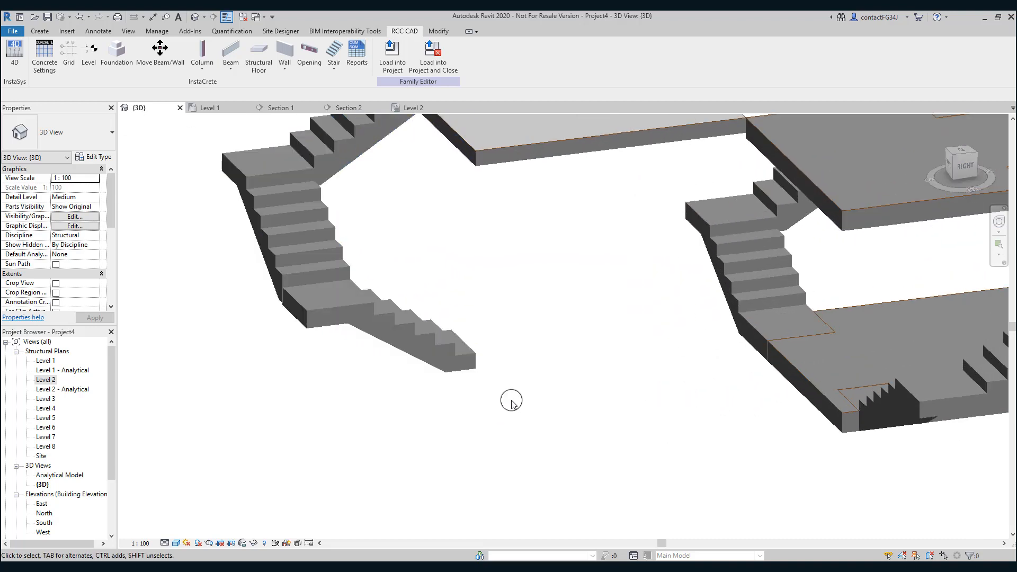
scroll(528, 407, "down", 3)
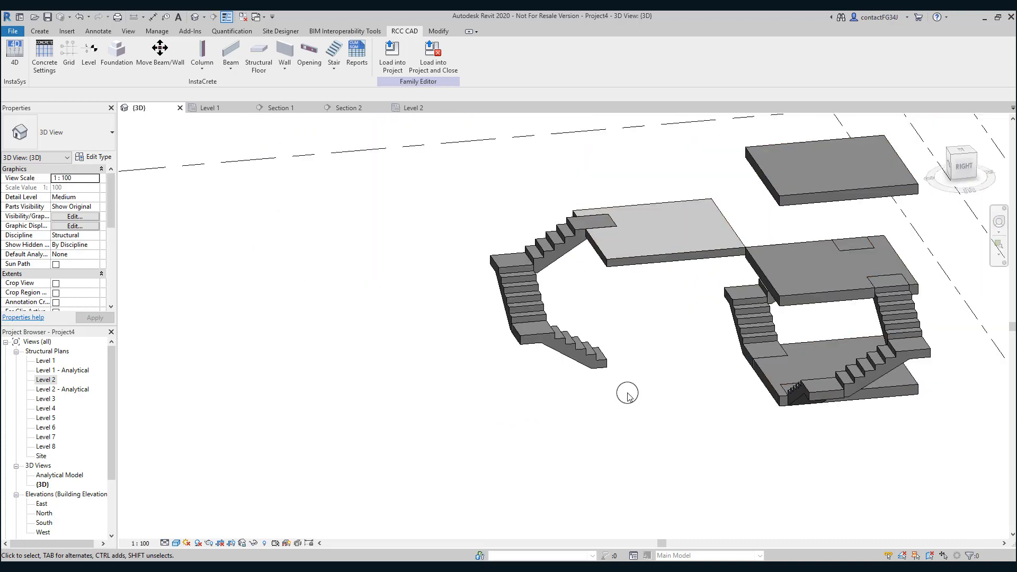
middle_click_drag(613, 371, 626, 424)
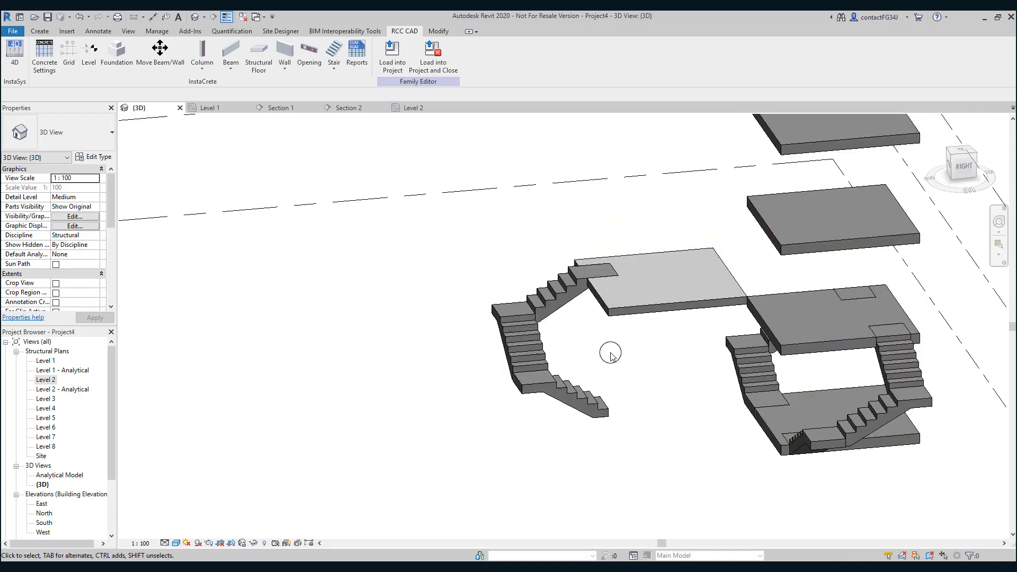
In the Level 2 plan, move the Section 2 line onto the new stair's upper flight near grid A and open that section.
double_click(46, 379)
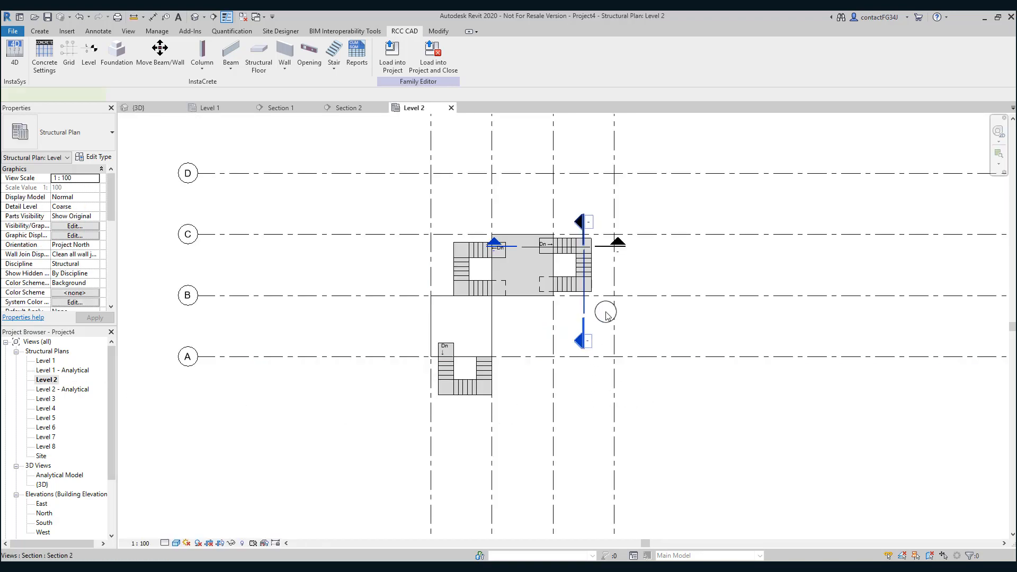
left_click(608, 314)
left_click_drag(584, 306, 447, 380)
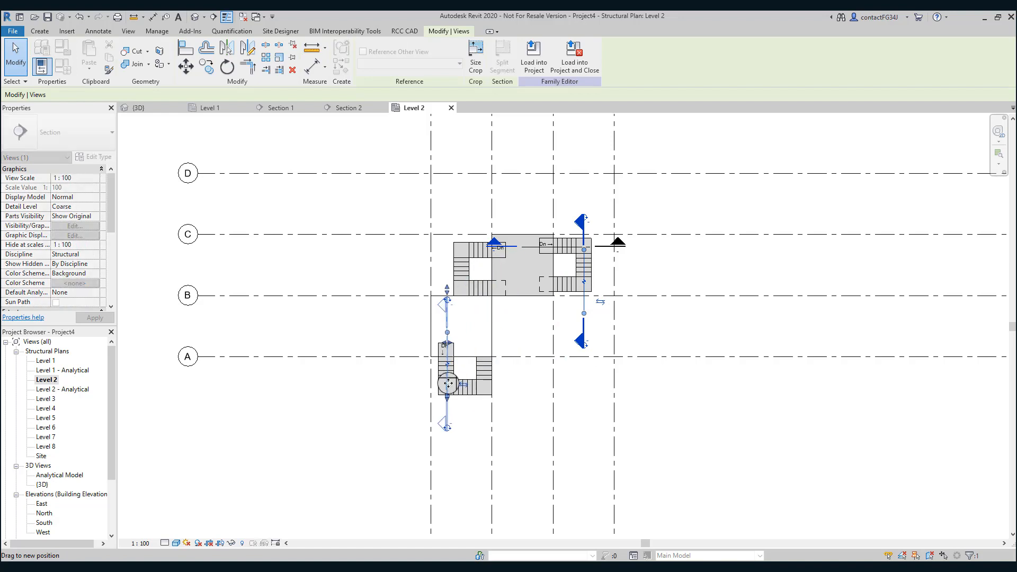
left_click(731, 438)
double_click(443, 427)
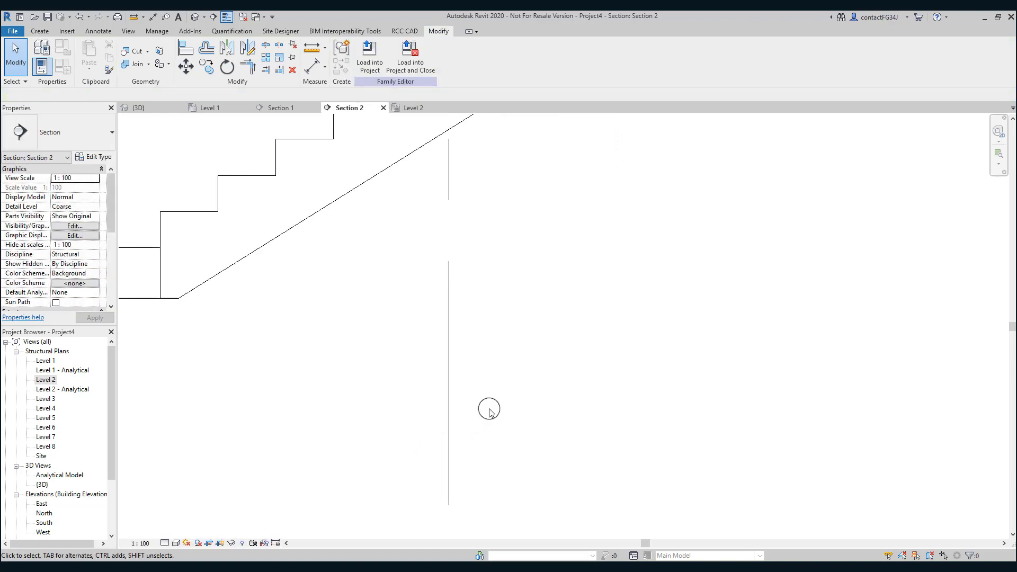
Measure the waist slab thickness of the new stair's upper flight, from a step's inner corner perpendicular to the soffit.
scroll(549, 293, "up", 5)
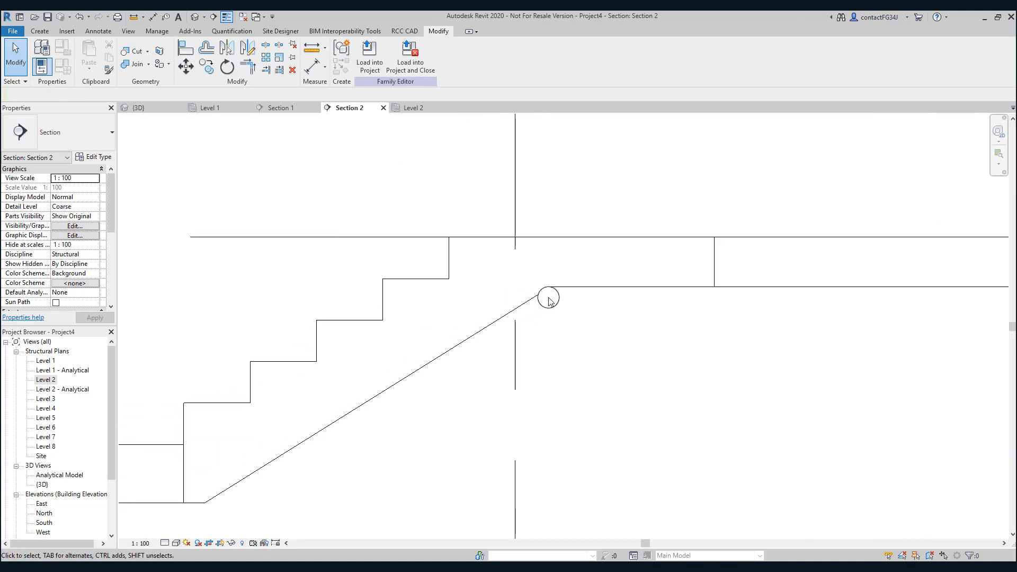
scroll(622, 339, "down", 4)
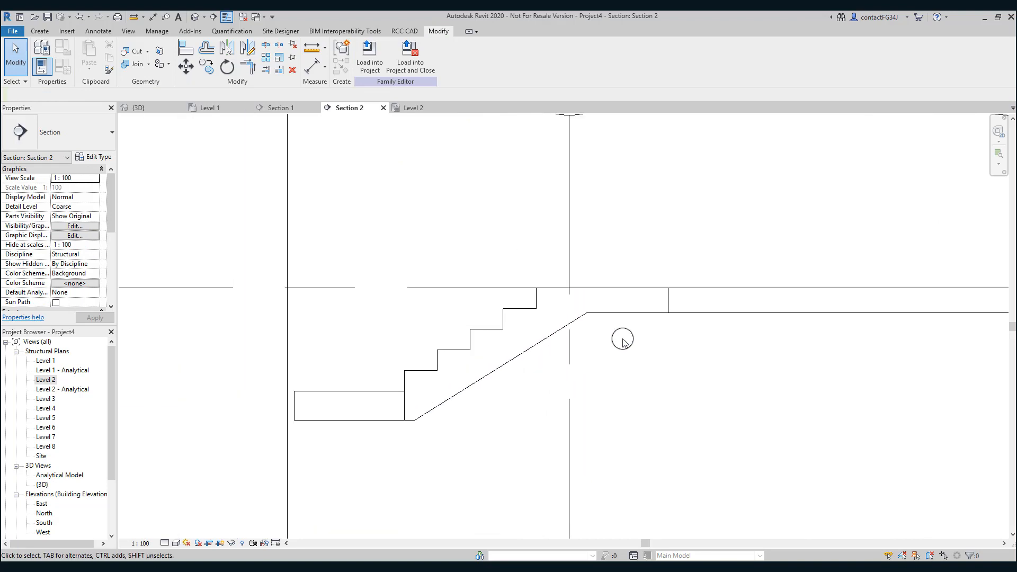
left_click(309, 53)
scroll(523, 338, "up", 3)
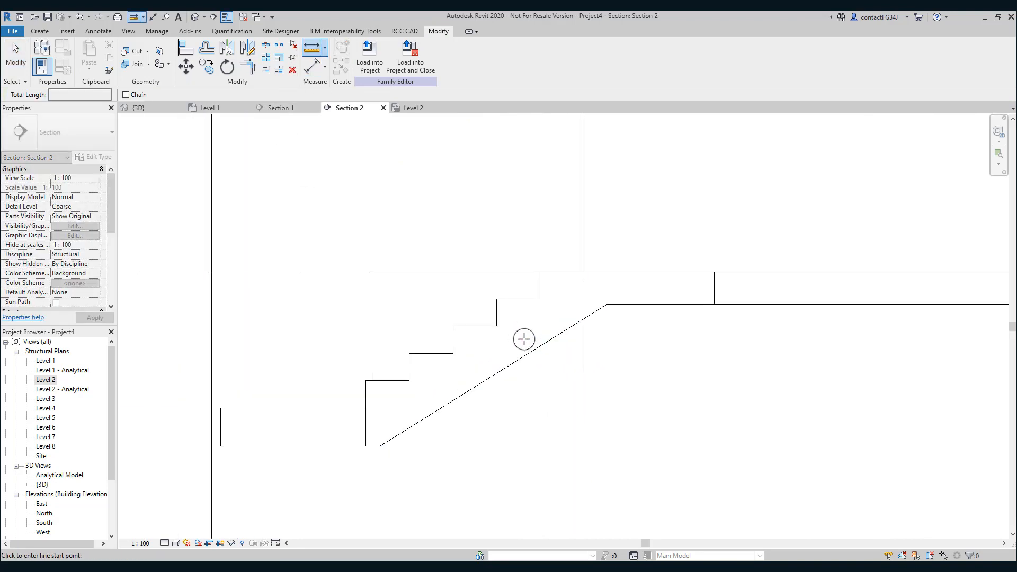
left_click(486, 324)
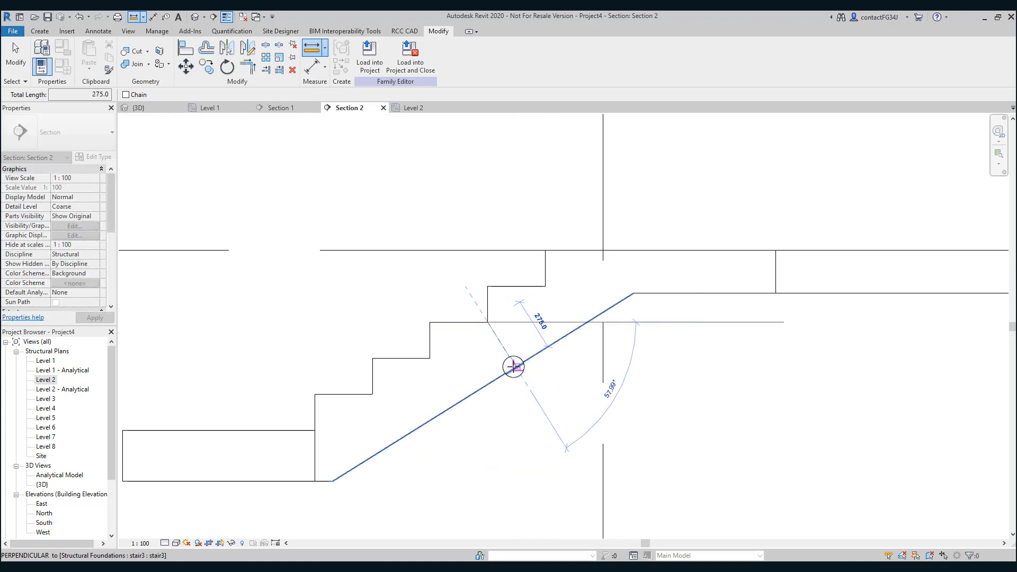
left_click(513, 366)
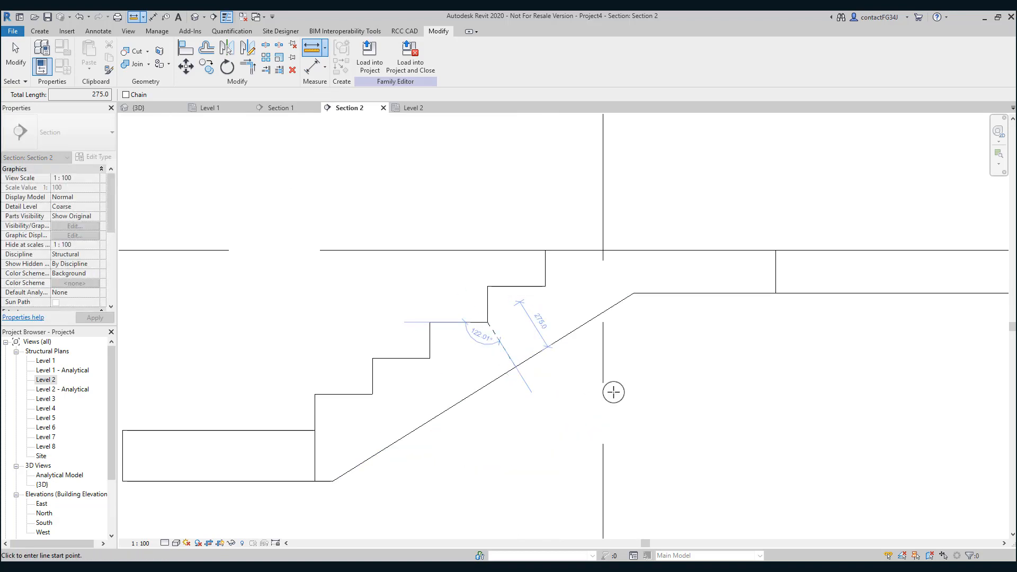
Return to the 3D view and examine all the U-shape stairs together with their slabs.
left_click(194, 17)
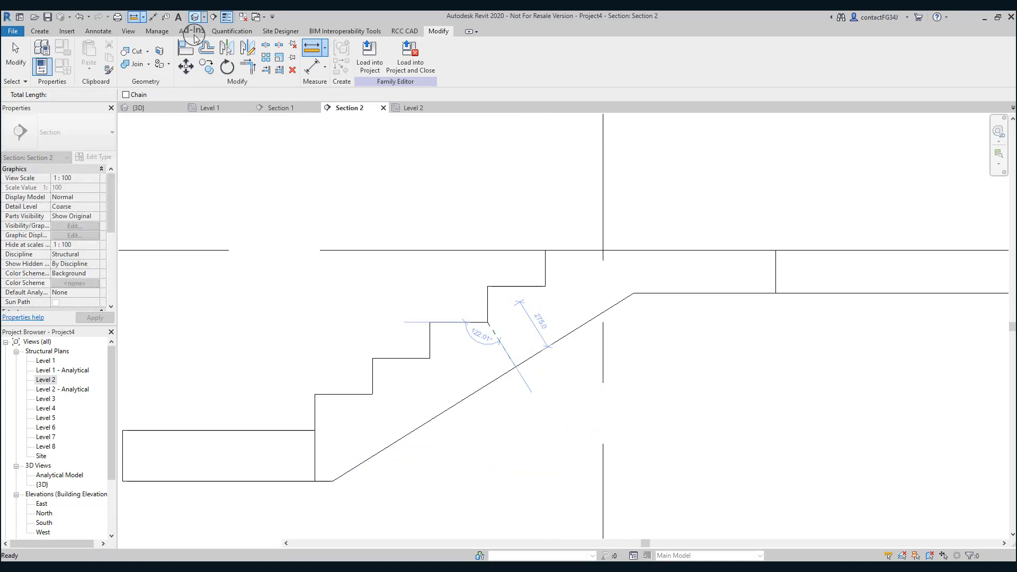
scroll(579, 481, "down", 4)
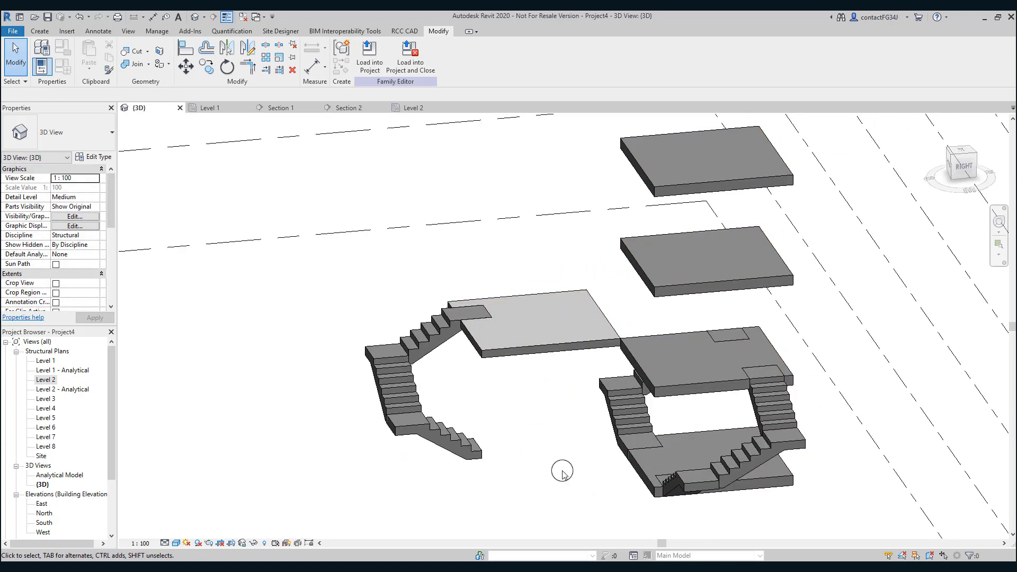
middle_click_drag(574, 493, 712, 483, "shift")
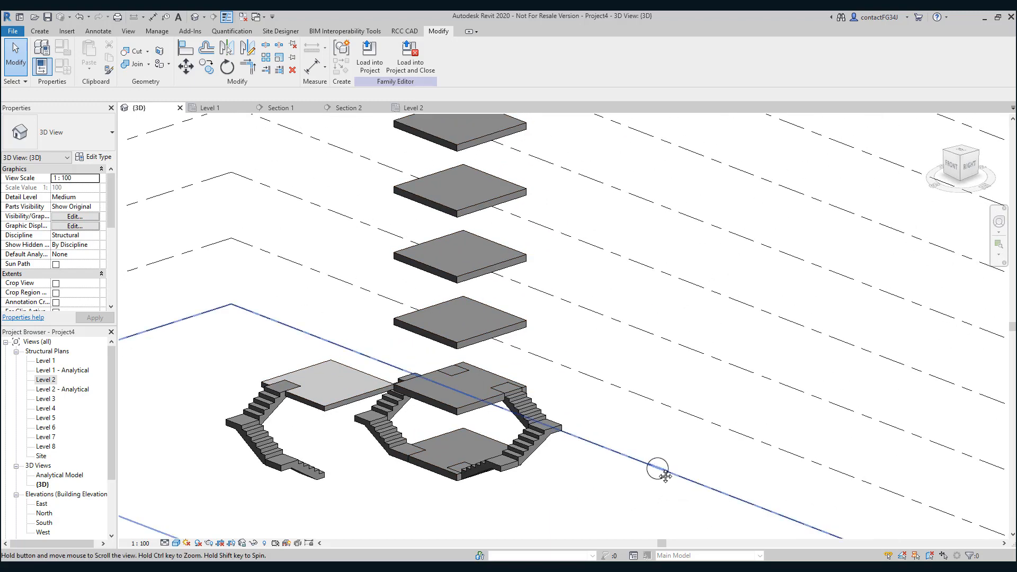
middle_click_drag(642, 467, 784, 425)
middle_click_drag(603, 467, 697, 454, "shift")
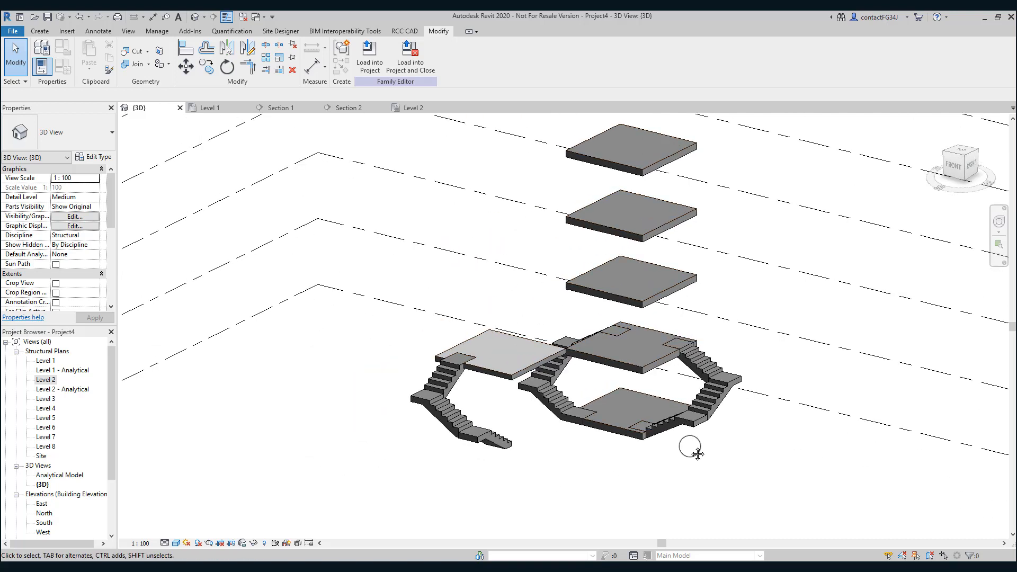